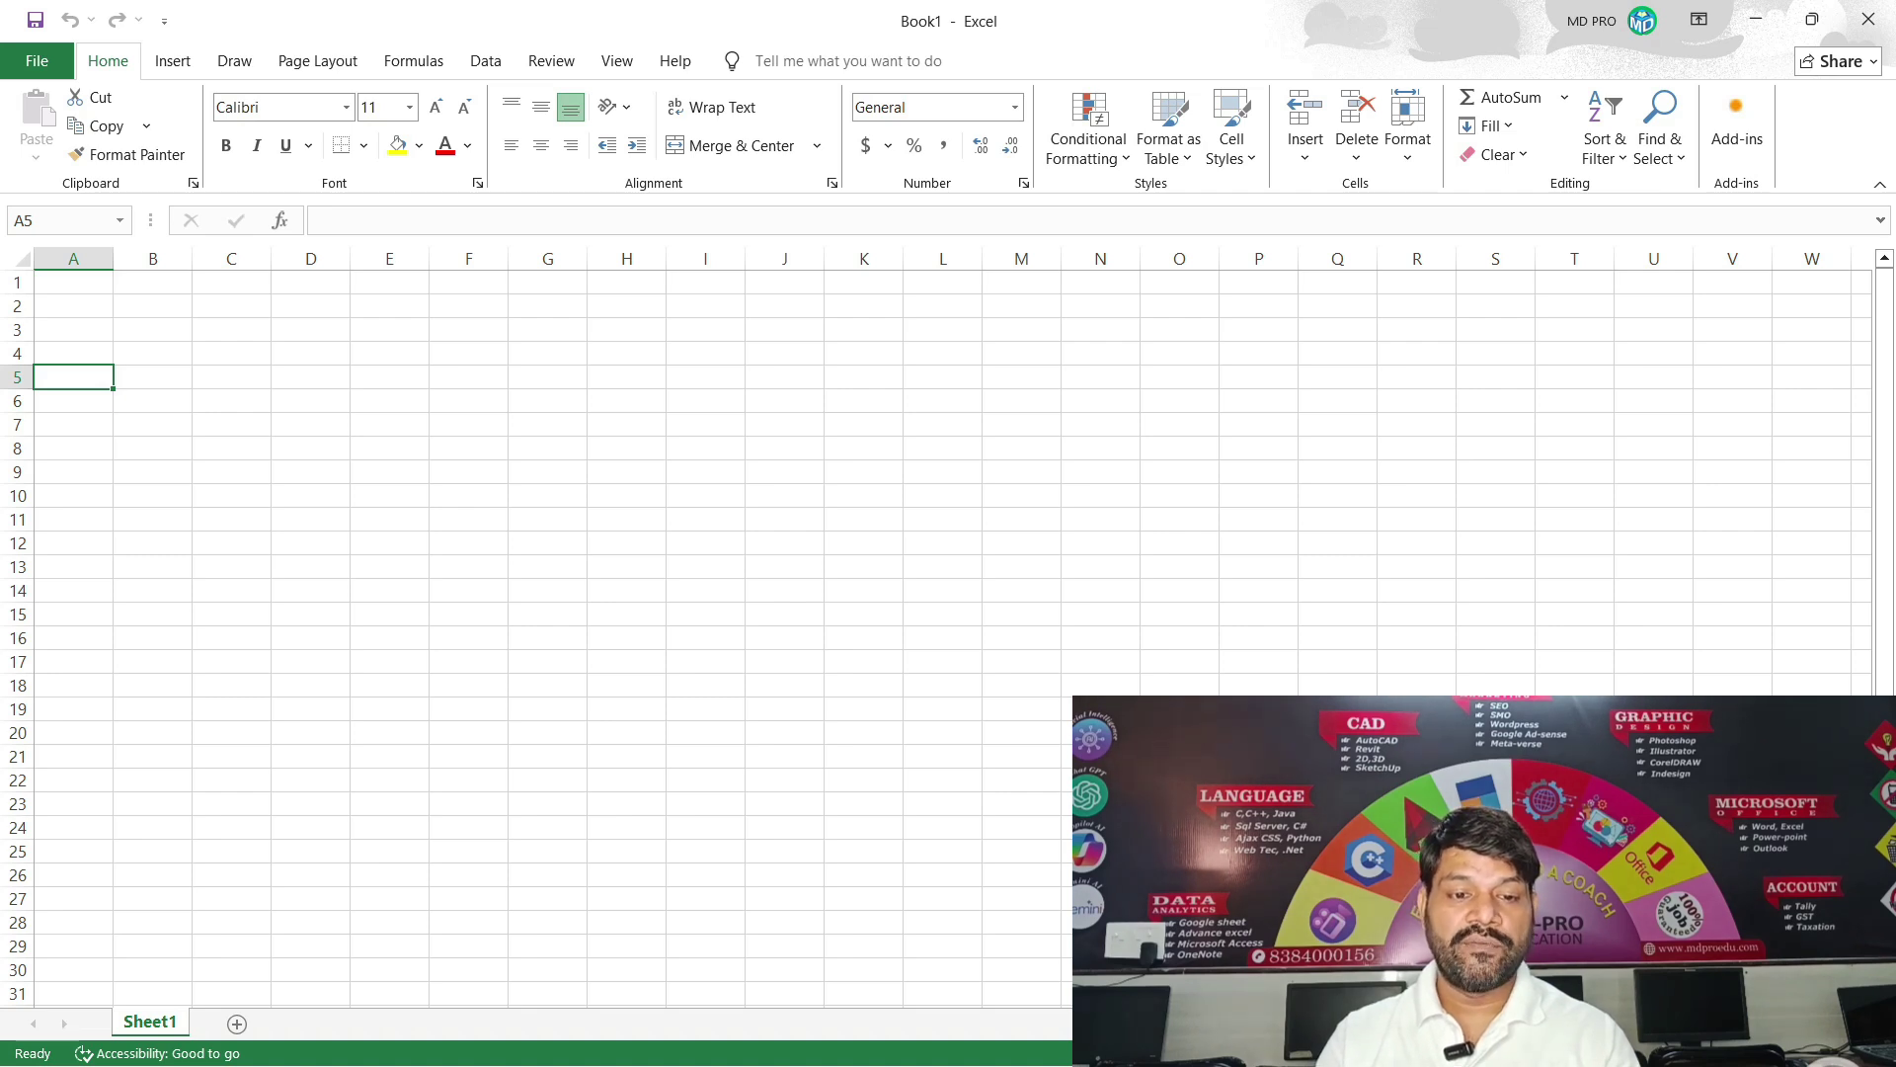
Enter the title "students detail" in cell A5.
{"action": "type", "text": "st"}
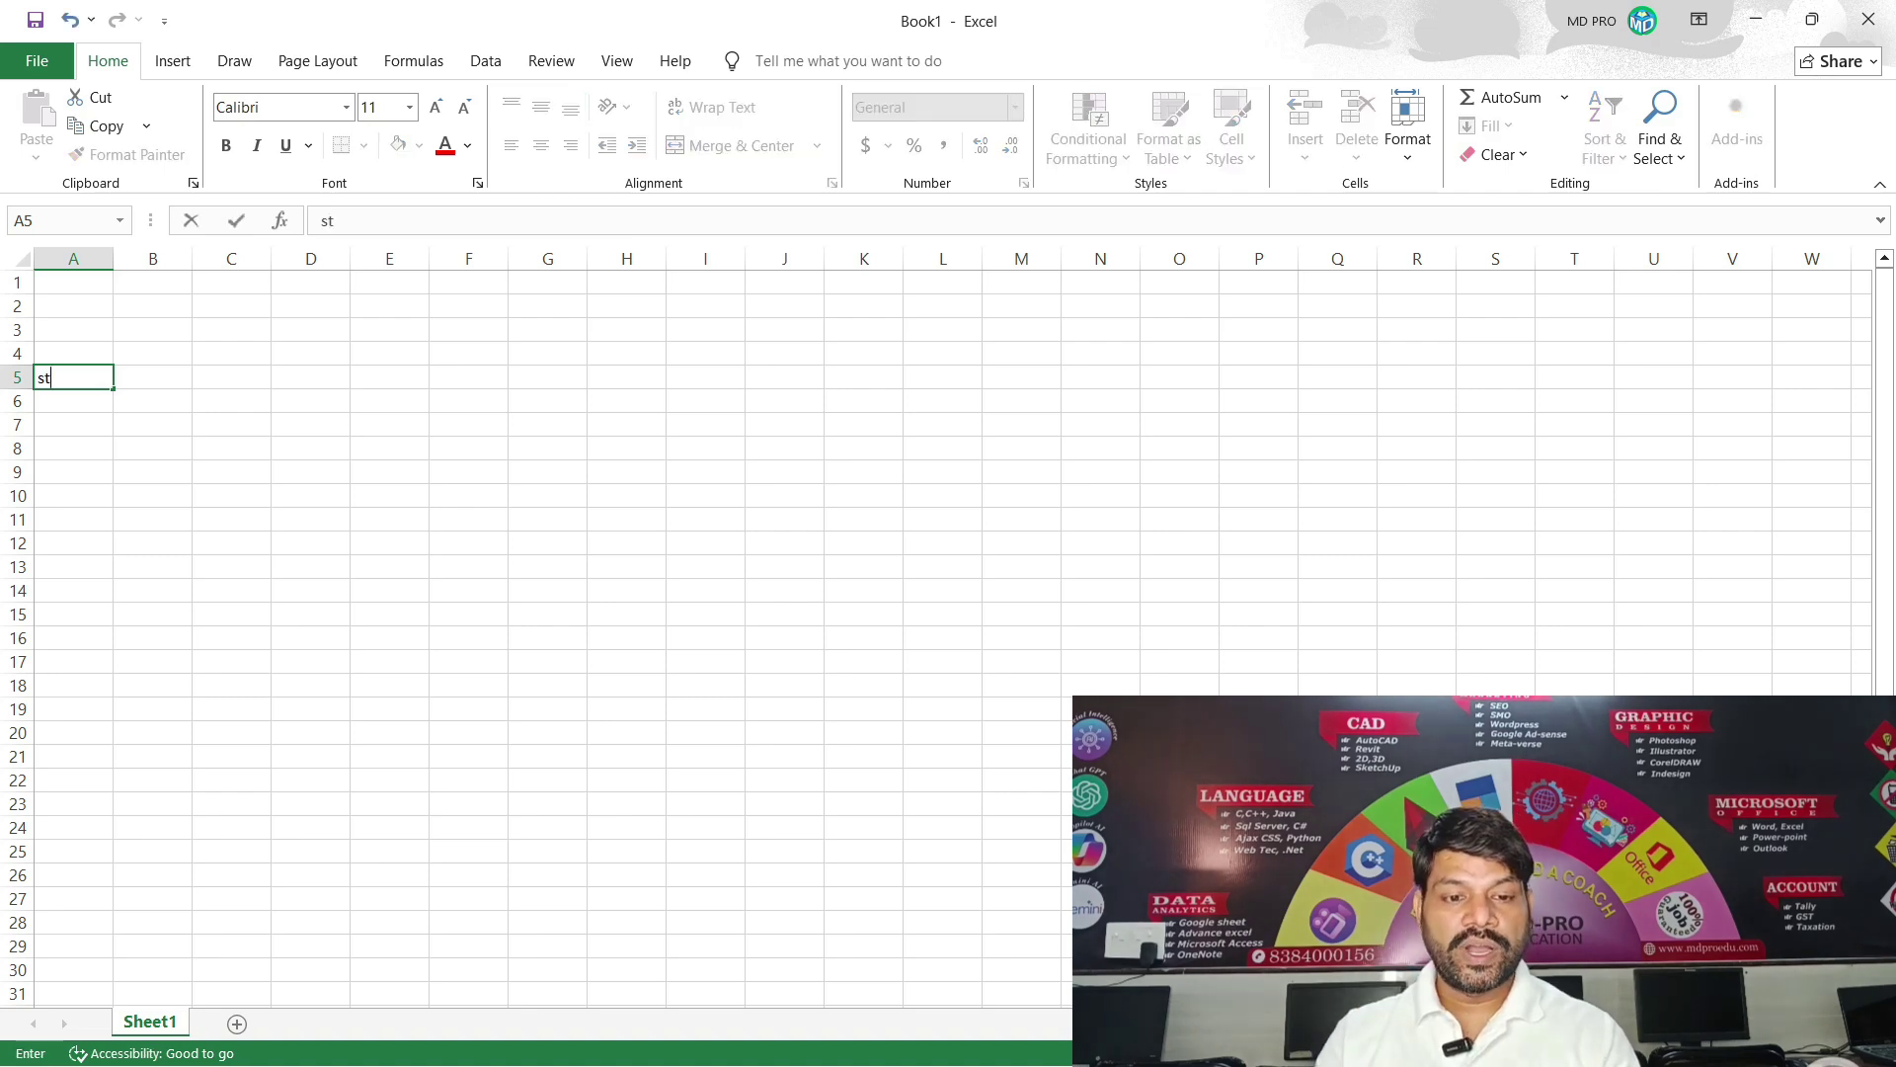
{"action": "type", "text": "udents detail"}
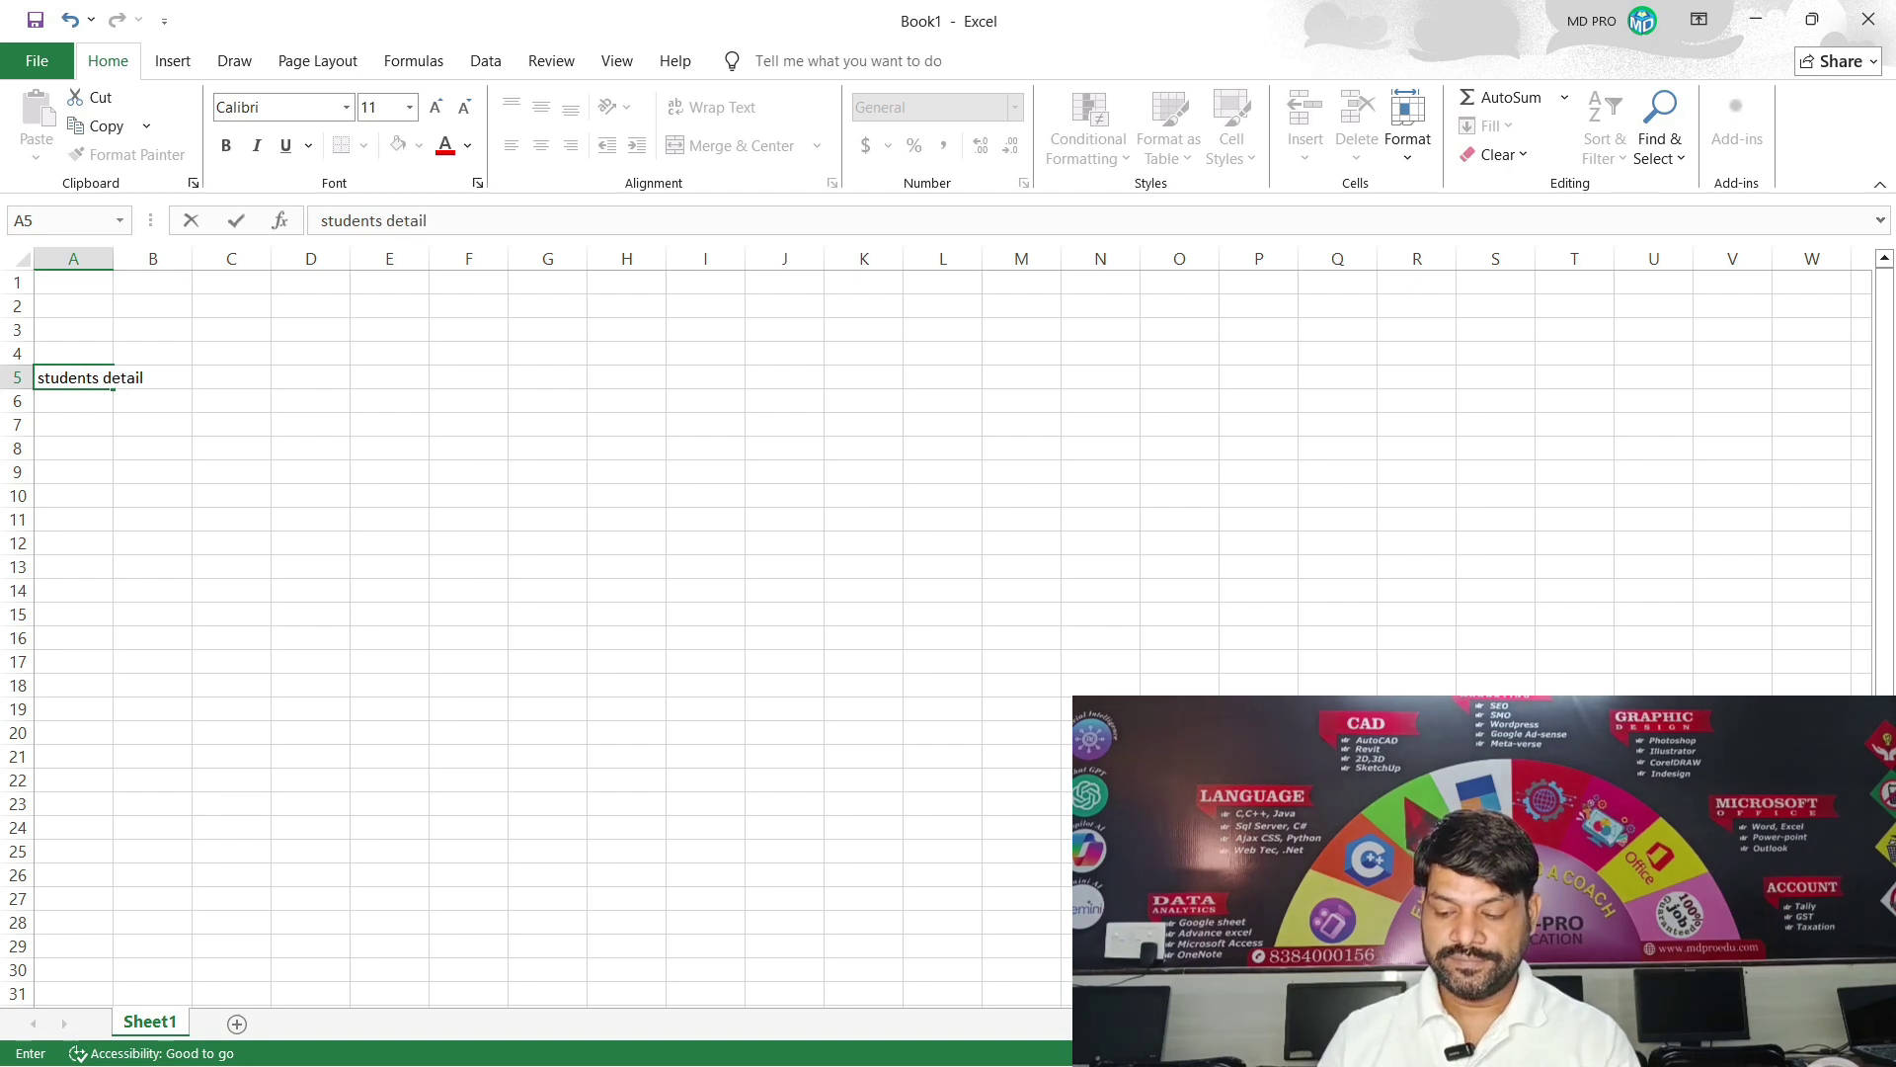
{"action": "key", "text": "Tab"}
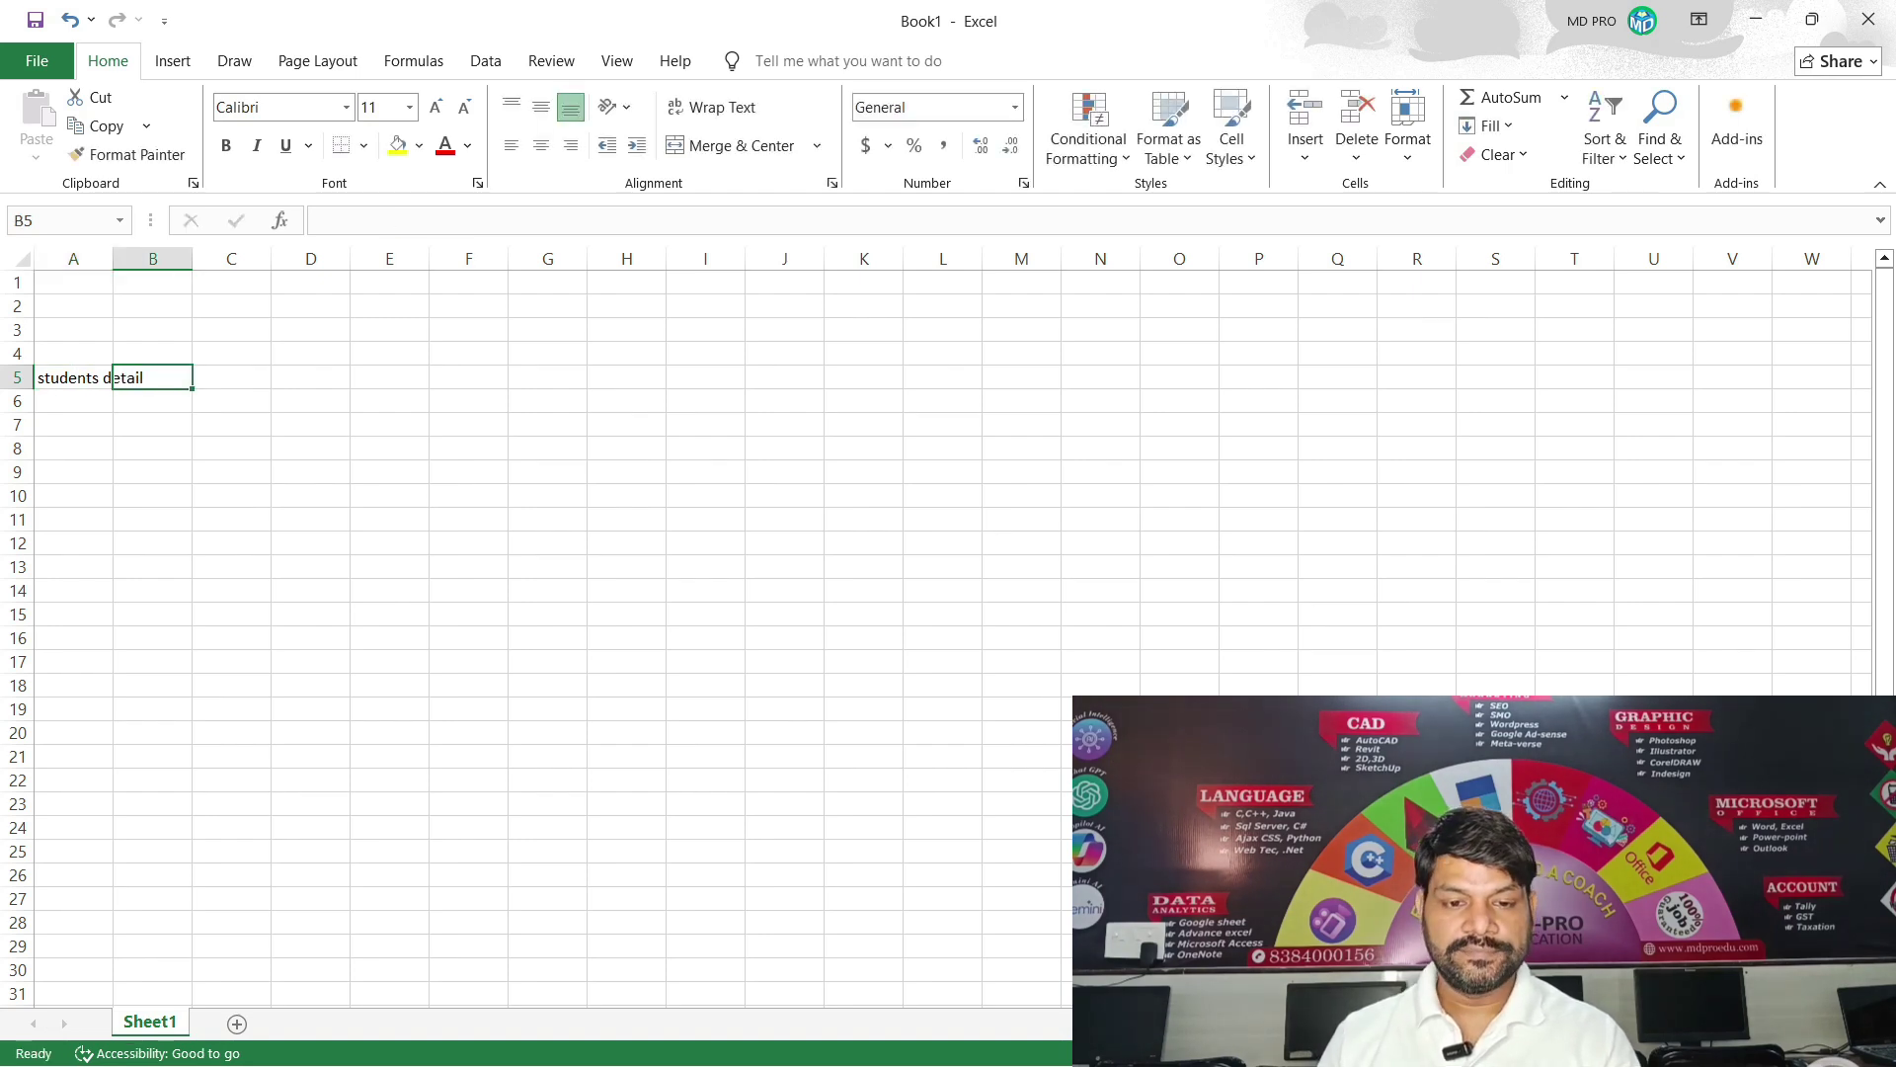
Enter the column headings Name, age, class, roll no and section in cells A6 to E6.
{"action": "left_click", "coordinate": [40, 400]}
{"action": "double_click", "coordinate": [39, 400]}
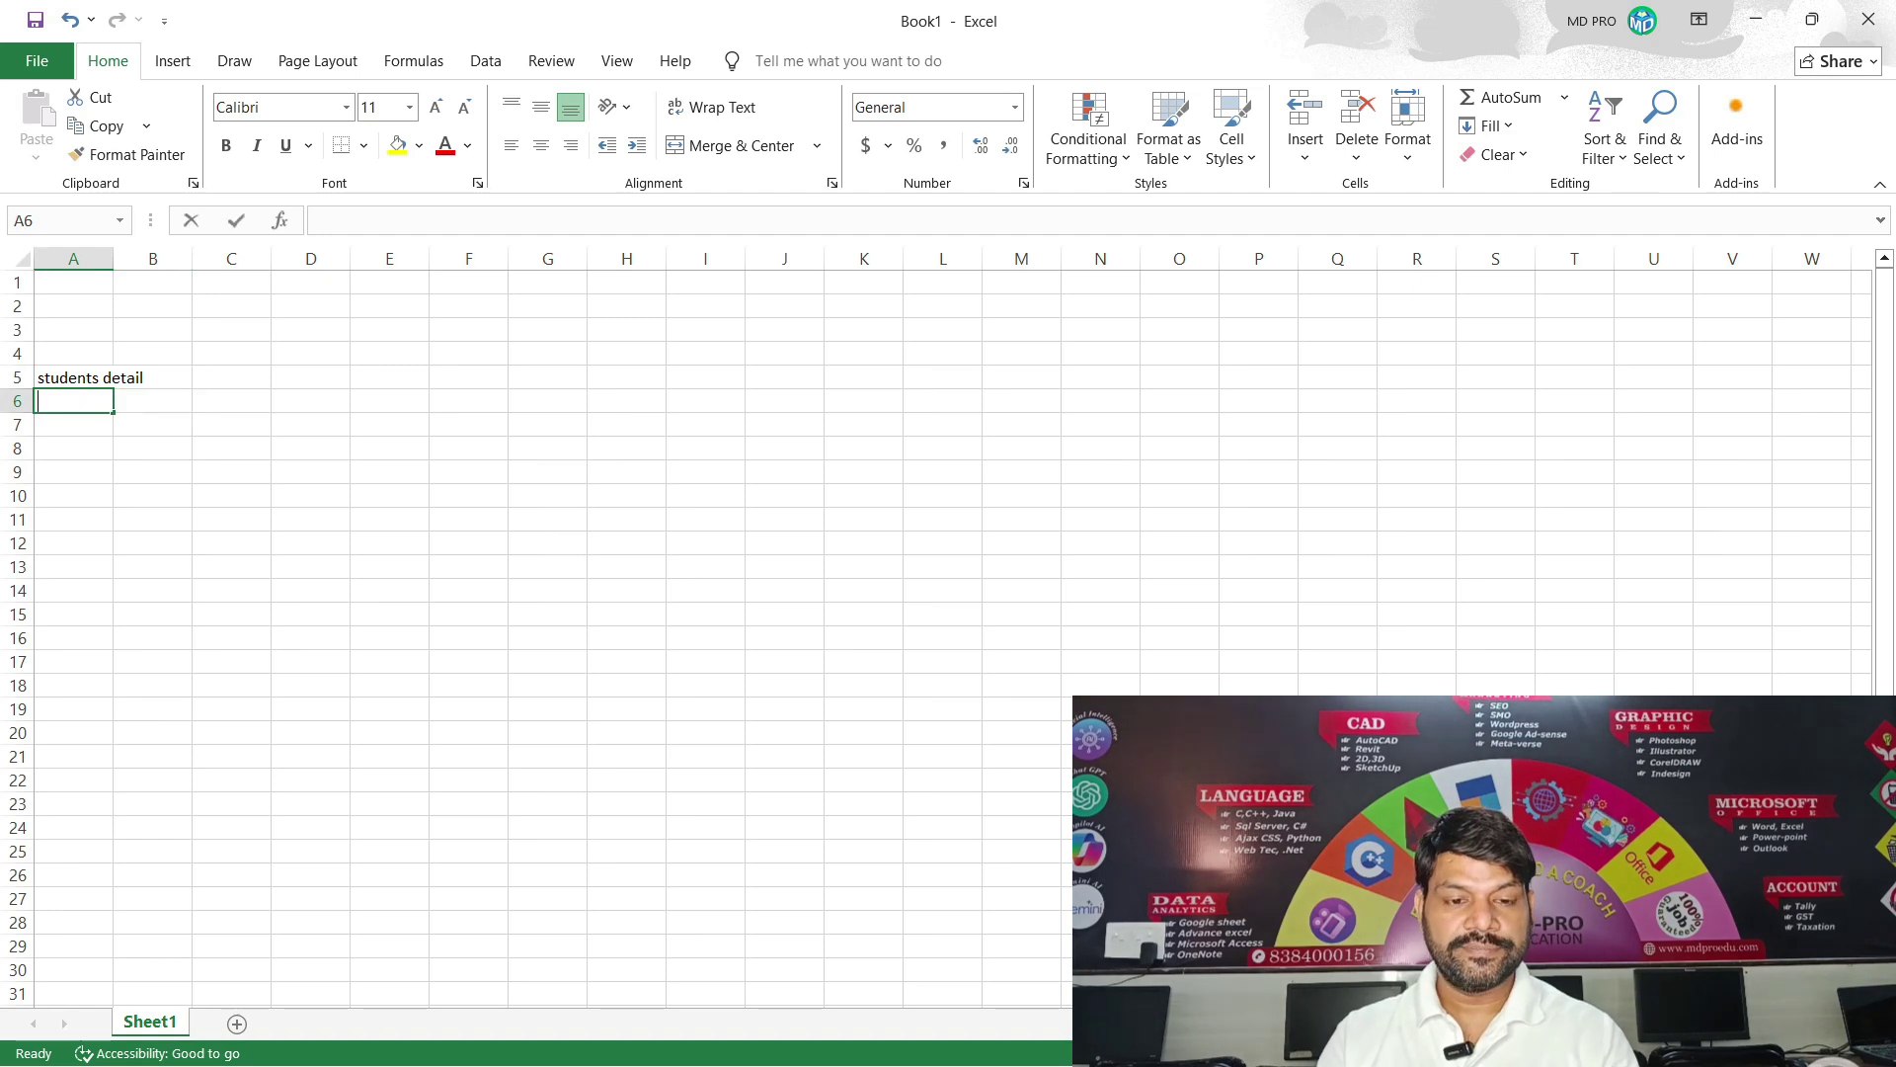
{"action": "type", "text": "Name"}
{"action": "key", "text": "Tab"}
{"action": "type", "text": "age"}
{"action": "key", "text": "Tab"}
{"action": "type", "text": "class"}
{"action": "key", "text": "Tab"}
{"action": "type", "text": "roll no"}
{"action": "key", "text": "Tab"}
{"action": "type", "text": "section"}
Enter the second table's title "Subjacts Name" in cell G5.
{"action": "left_click", "coordinate": [547, 401]}
{"action": "left_click", "coordinate": [548, 378]}
{"action": "type", "text": "Subjacts Name"}
{"action": "key", "text": "Return"}
Enter the subject headings Hindi, English, Maths, SST, Computer and Science in cells G6 to L6.
{"action": "type", "text": "Hindi"}
{"action": "key", "text": "Tab"}
{"action": "type", "text": "Eng"}
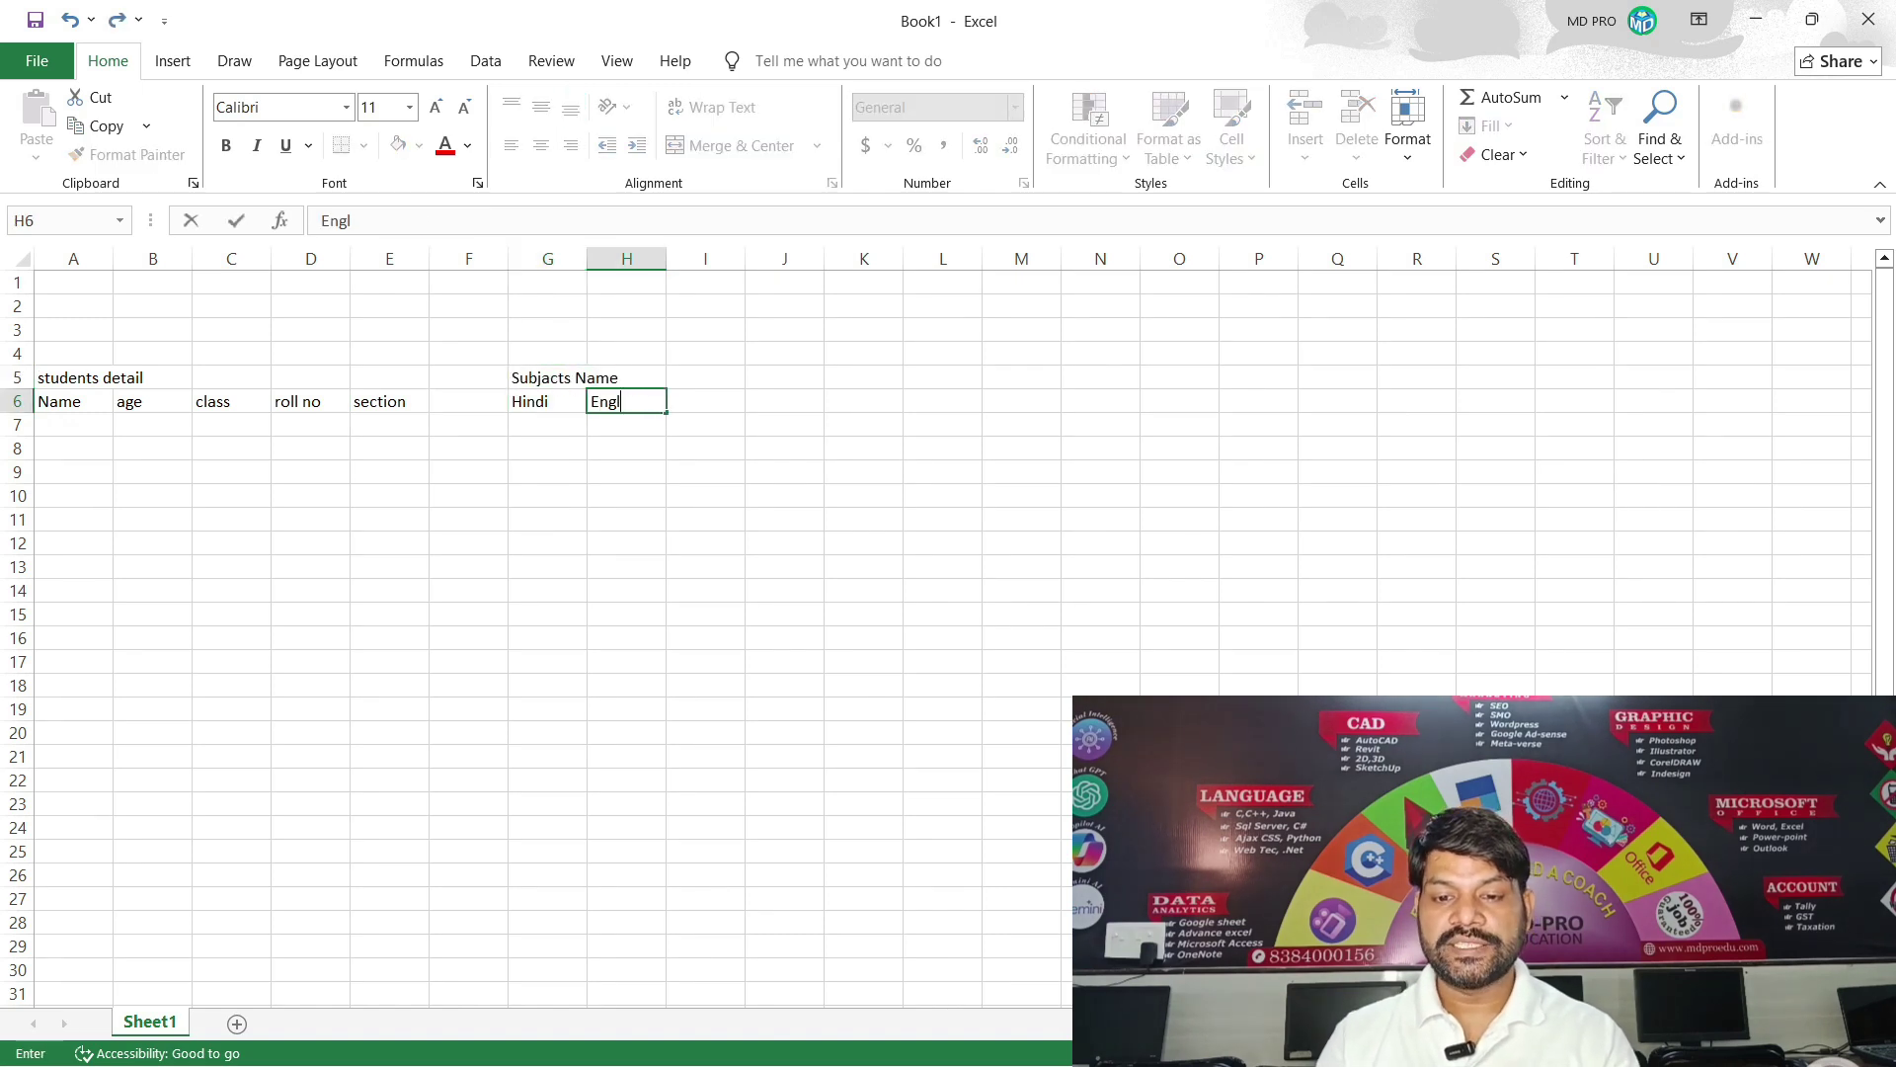
{"action": "type", "text": "lish"}
{"action": "key", "text": "Tab"}
{"action": "type", "text": "Maths"}
{"action": "key", "text": "Tab"}
{"action": "type", "text": "SST"}
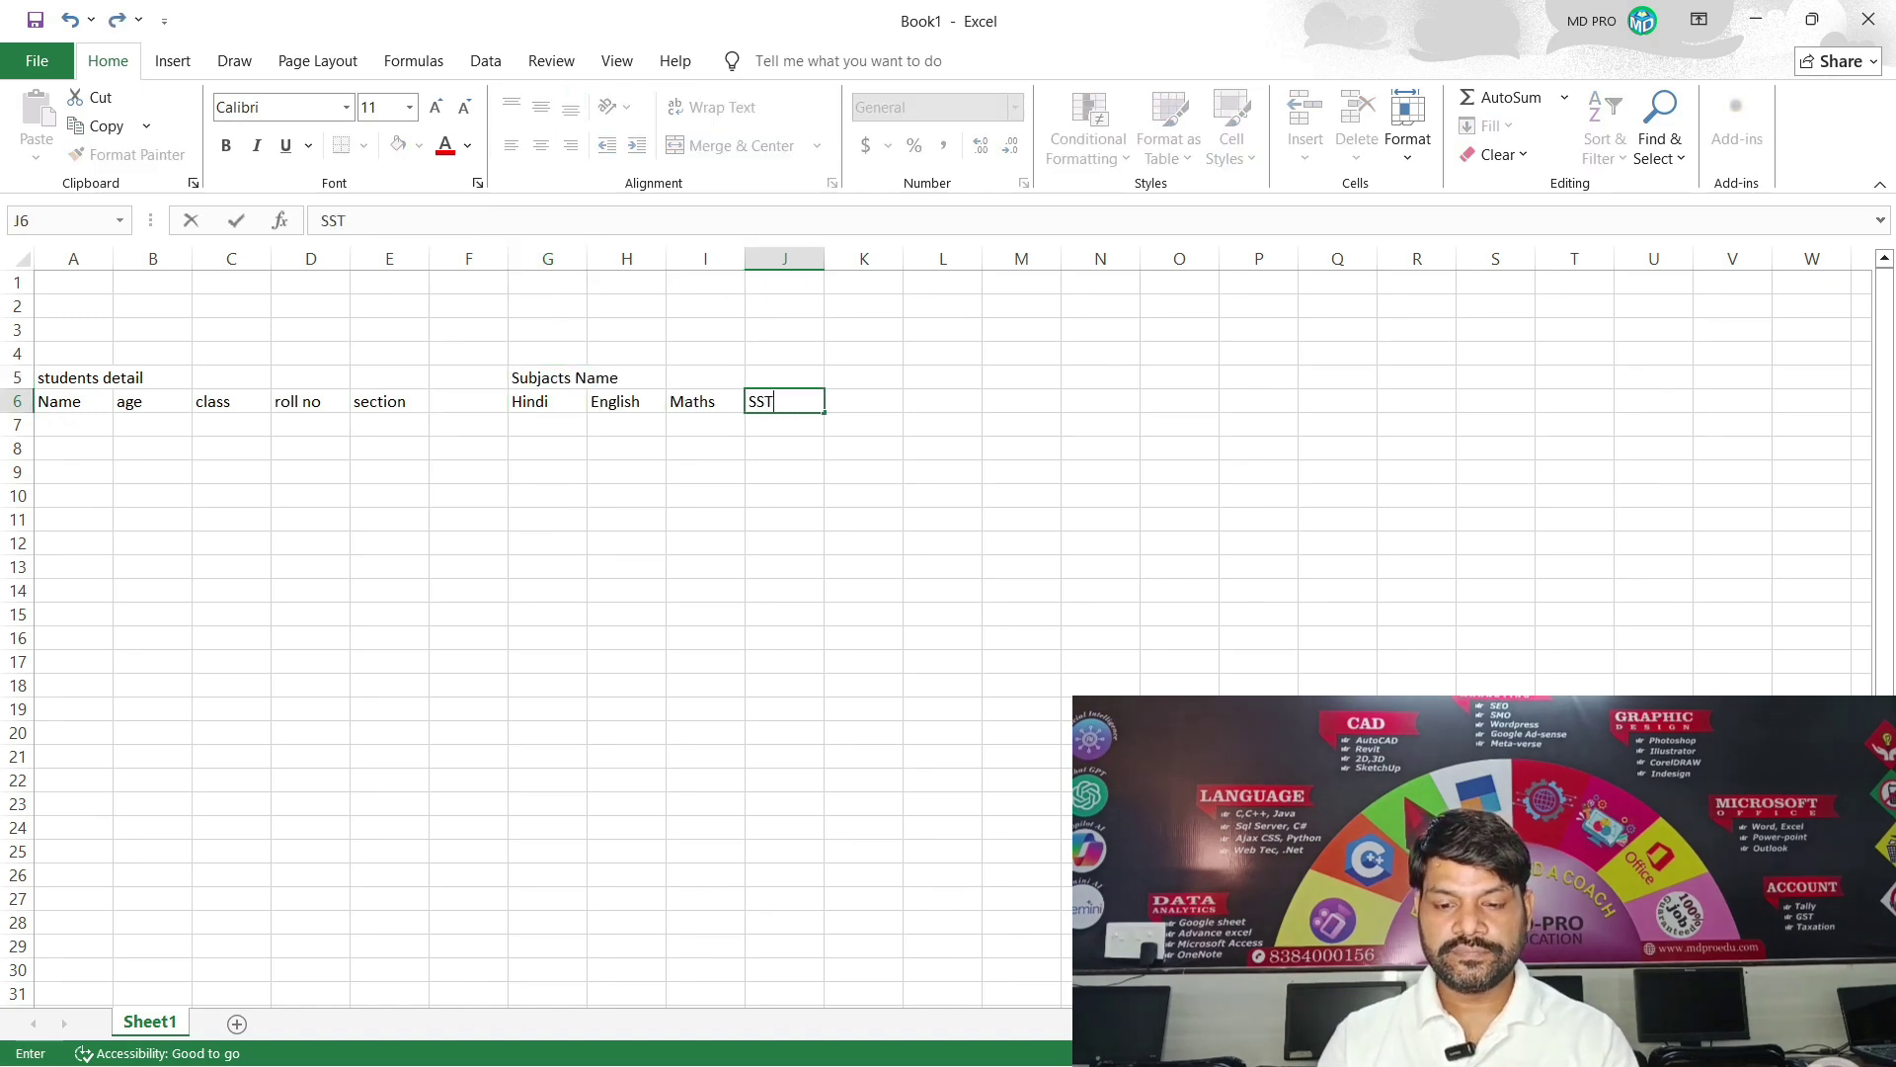
{"action": "key", "text": "Tab"}
{"action": "type", "text": "Computer"}
{"action": "key", "text": "Tab"}
{"action": "type", "text": "Science"}
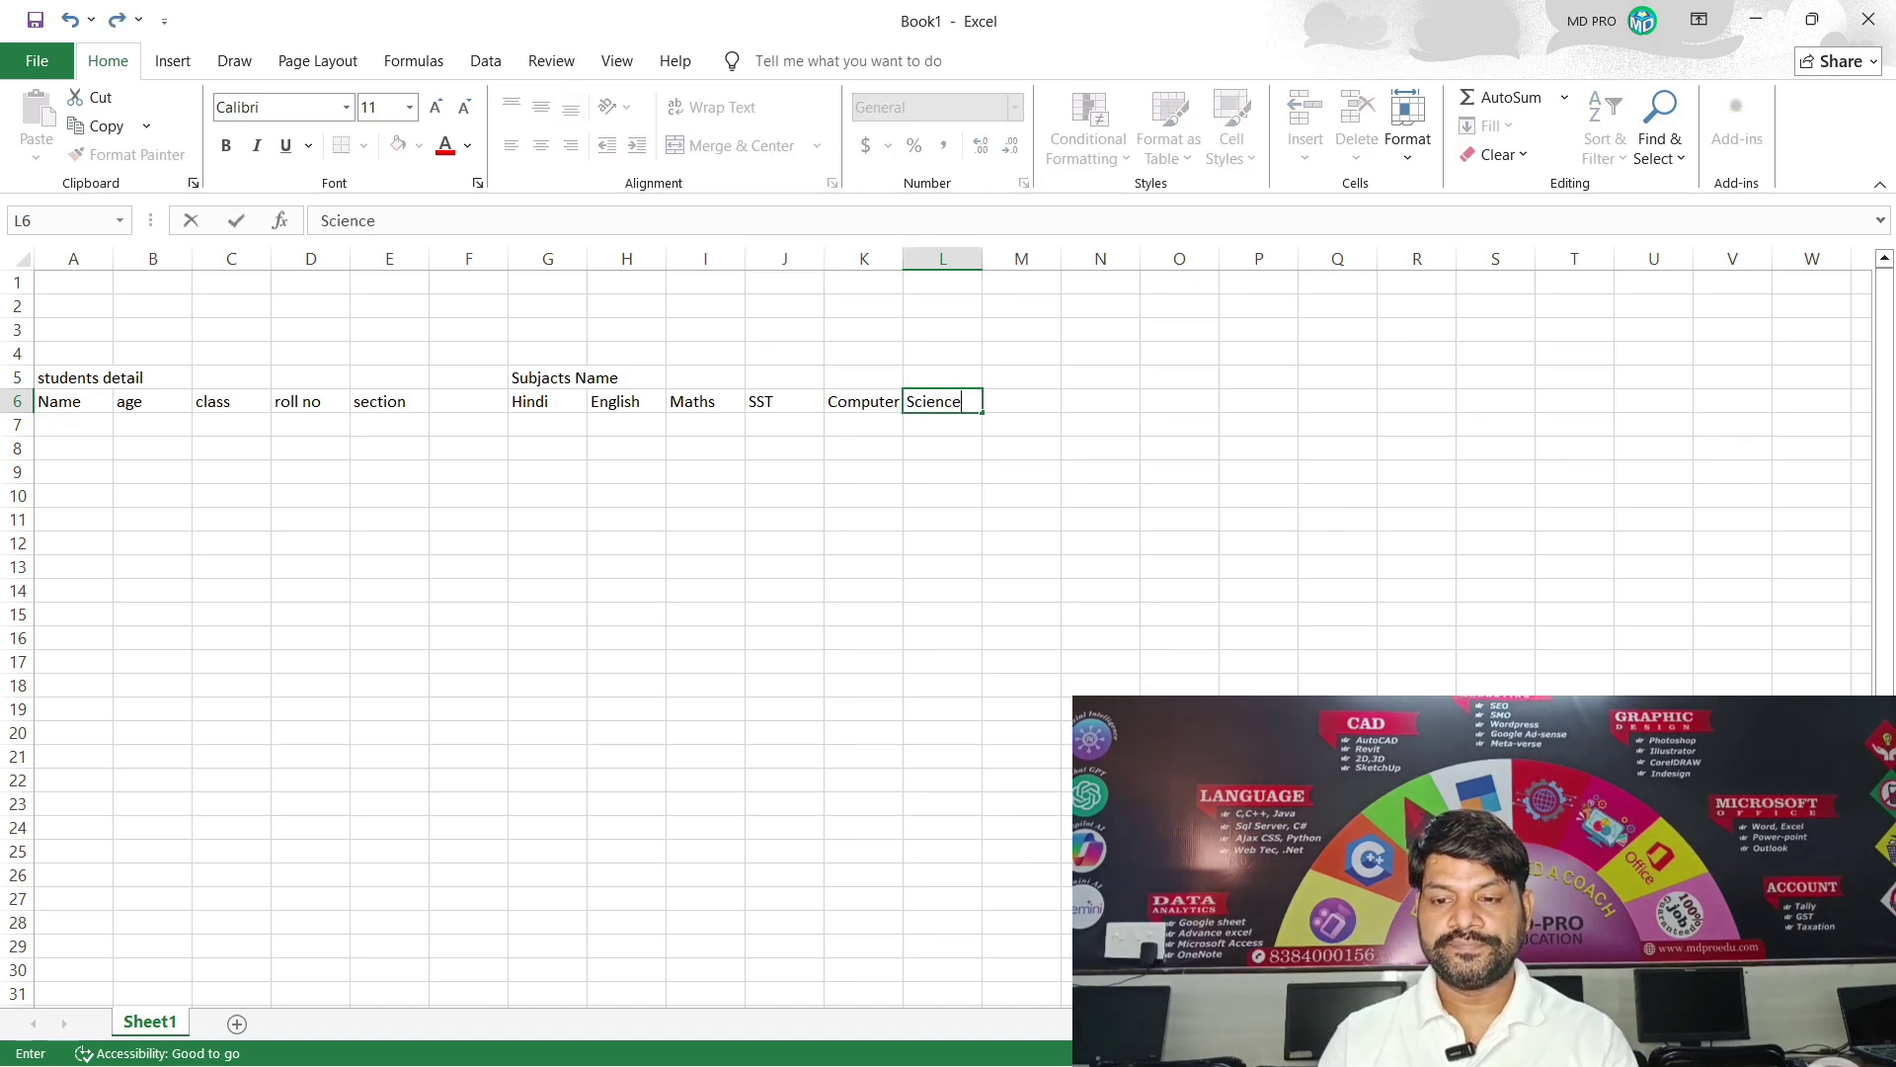
{"action": "left_click", "coordinate": [785, 401]}
Merge and center the student table's title across cells A5 to E5.
{"action": "left_click", "coordinate": [73, 377]}
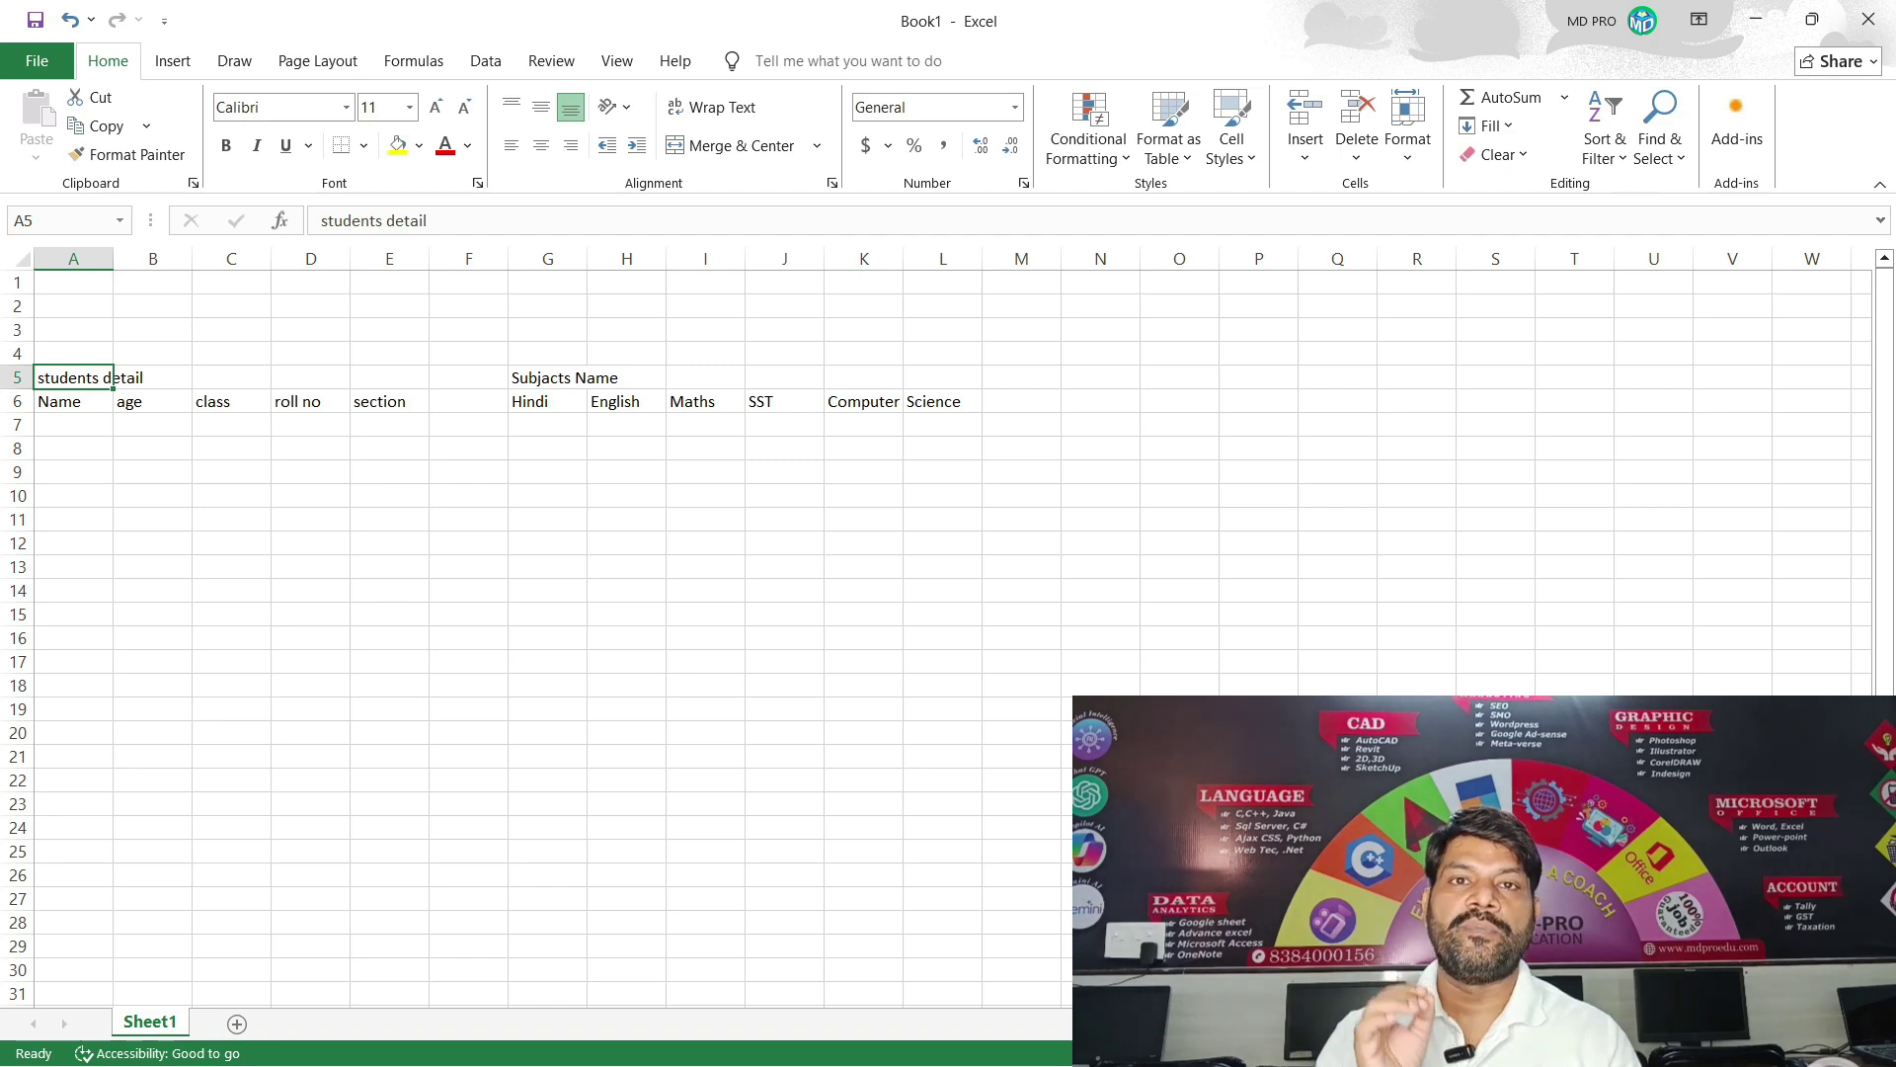
{"action": "left_click_drag", "start_coordinate": [108, 378], "coordinate": [419, 378]}
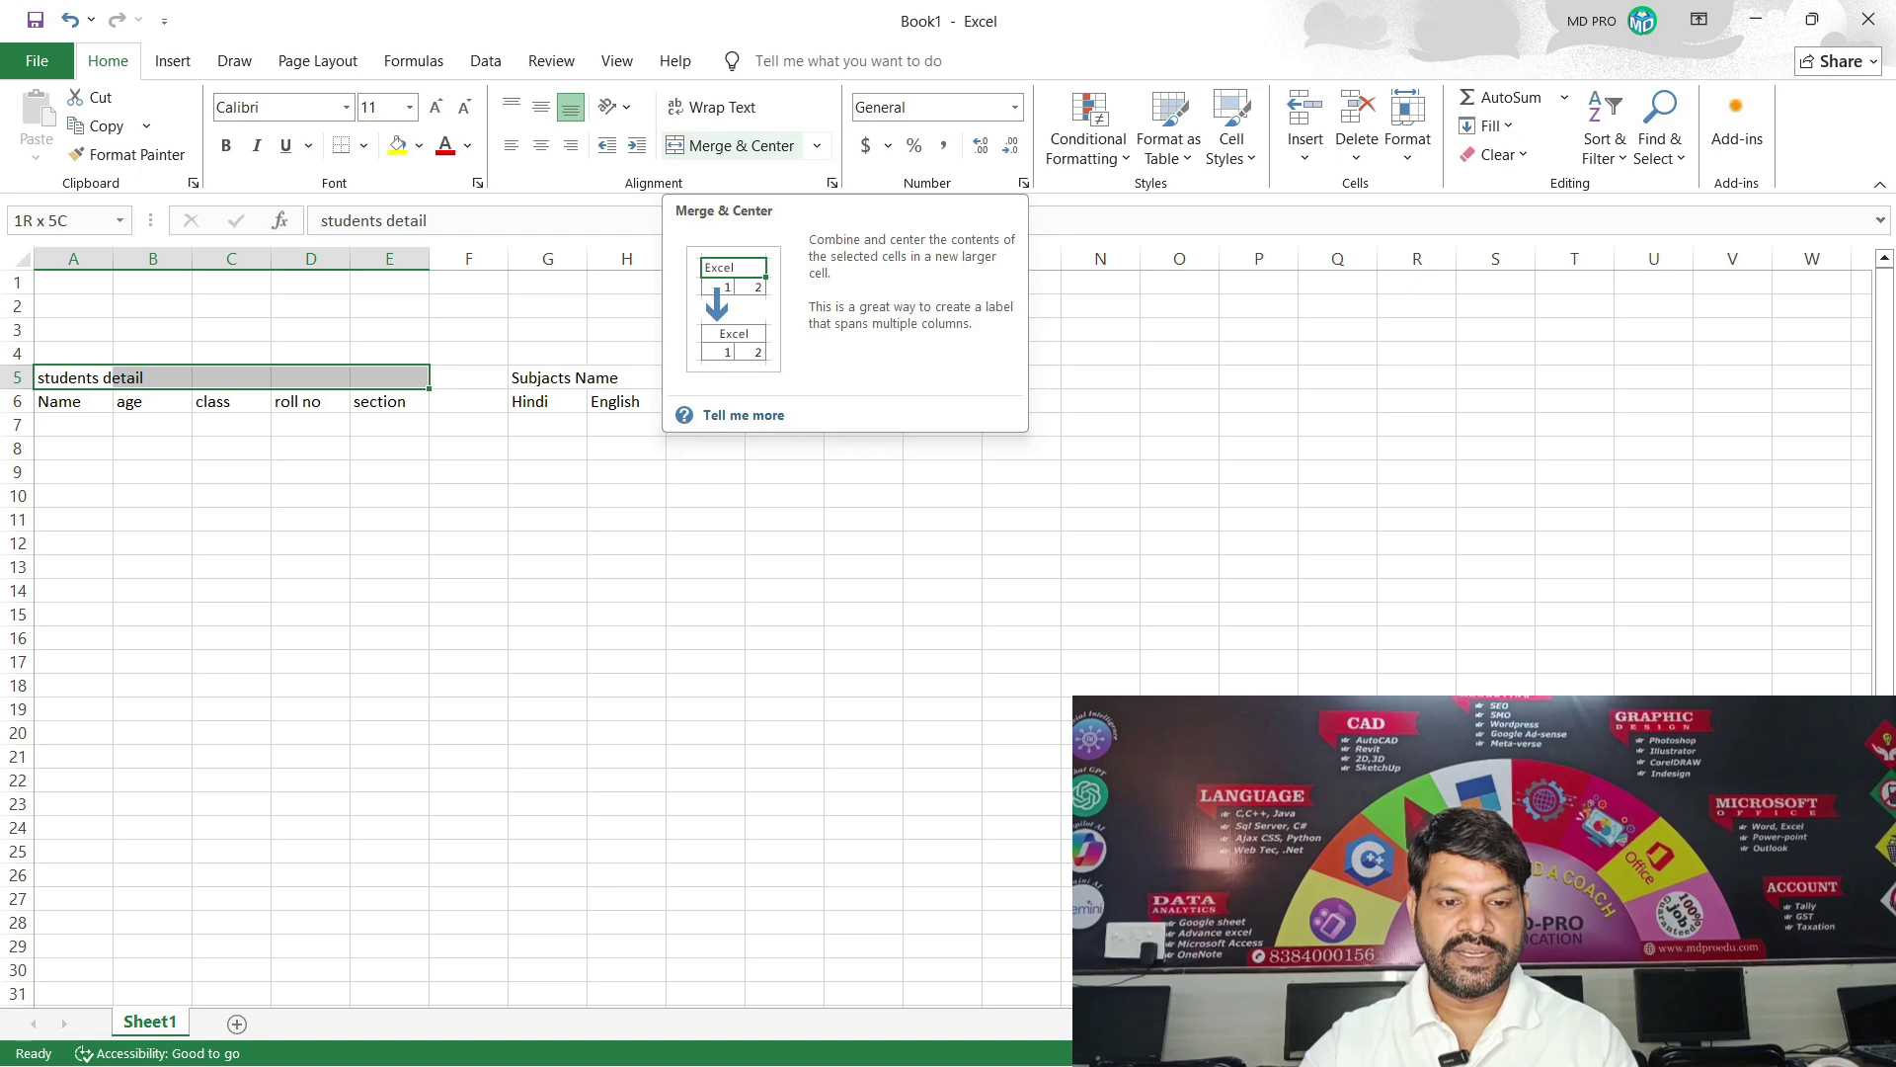
{"action": "left_click", "coordinate": [736, 145]}
{"action": "key", "text": "Down"}
{"action": "key", "text": "Up"}
Capitalize the first letter of the merged title so it reads "Students detail".
{"action": "double_click", "coordinate": [267, 377]}
{"action": "key", "text": "Left"}
{"action": "key", "text": "BackSpace"}
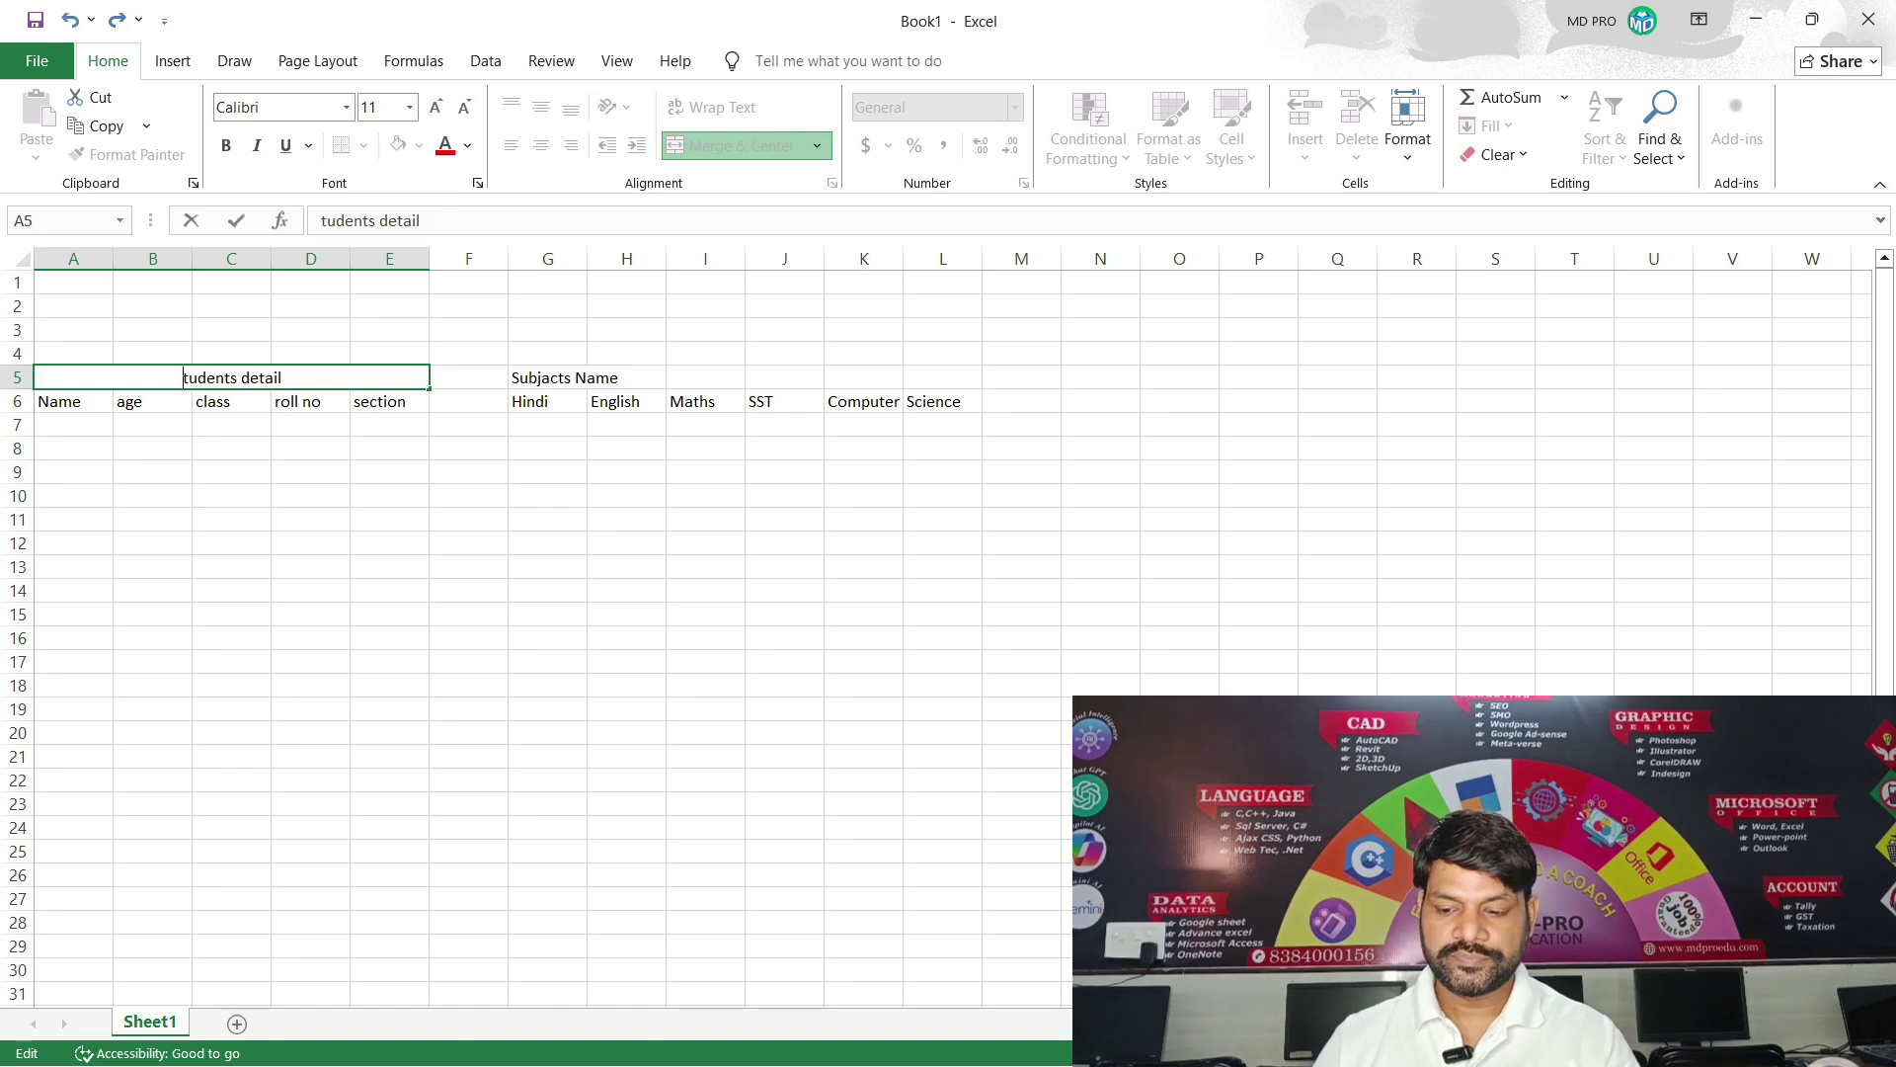
{"action": "type", "text": "S"}
{"action": "key", "text": "ctrl+Return"}
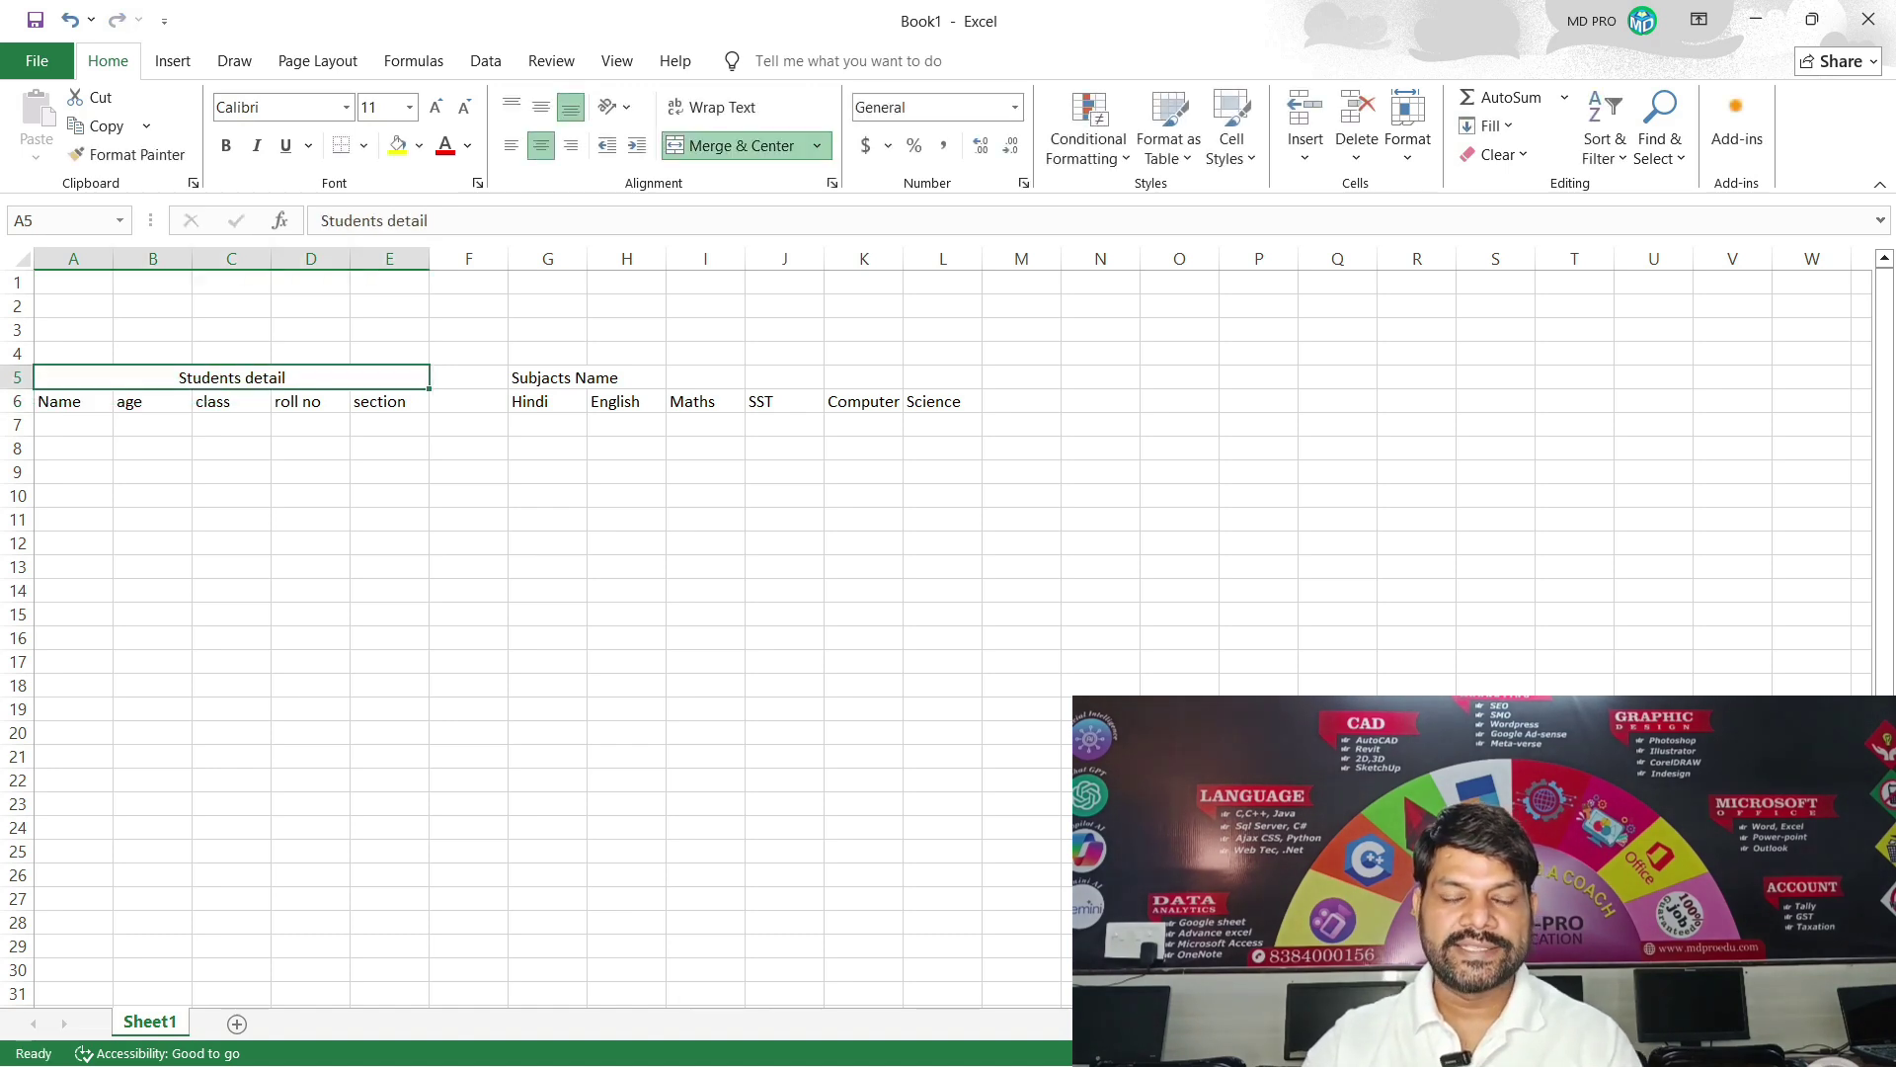
Make the headings in A6 to E6 bold and set their font to Times New Roman.
{"action": "left_click", "coordinate": [231, 424]}
{"action": "left_click_drag", "start_coordinate": [70, 401], "coordinate": [415, 407]}
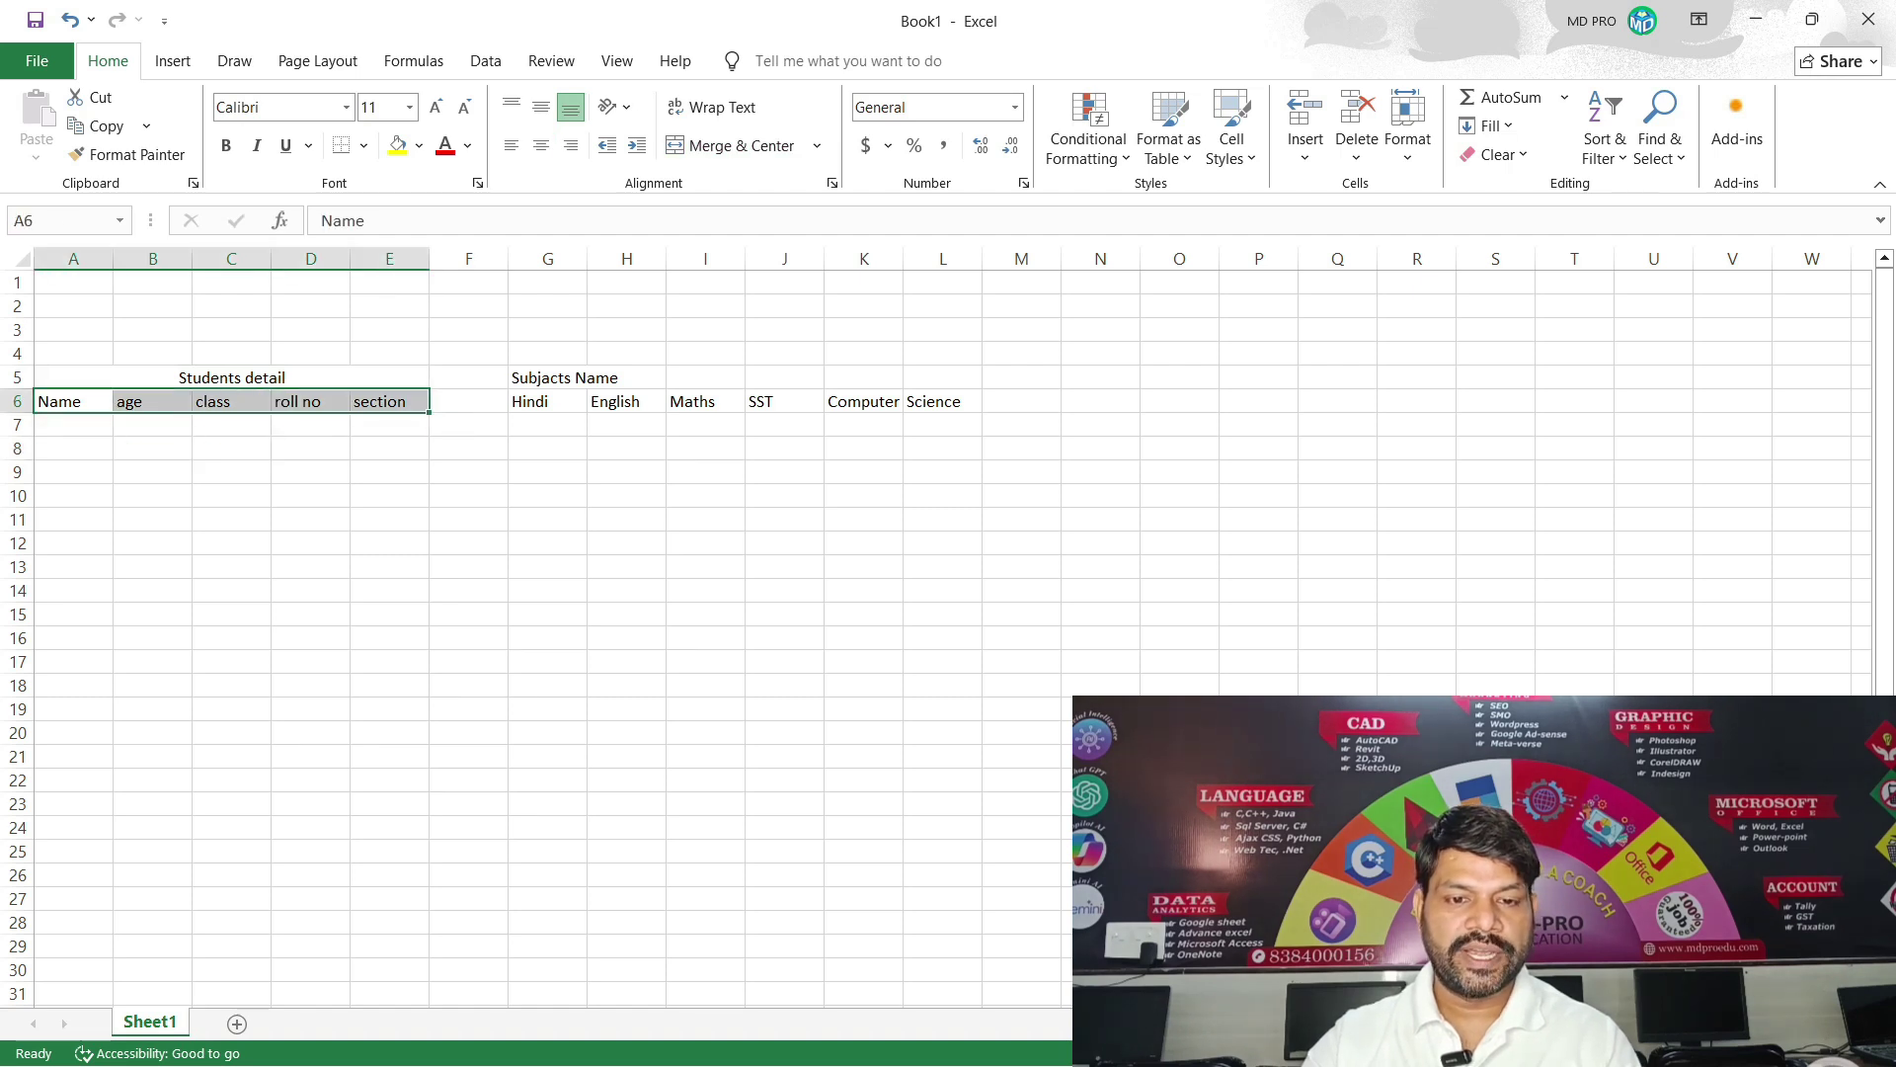
{"action": "left_click", "coordinate": [226, 145]}
{"action": "left_click", "coordinate": [346, 107]}
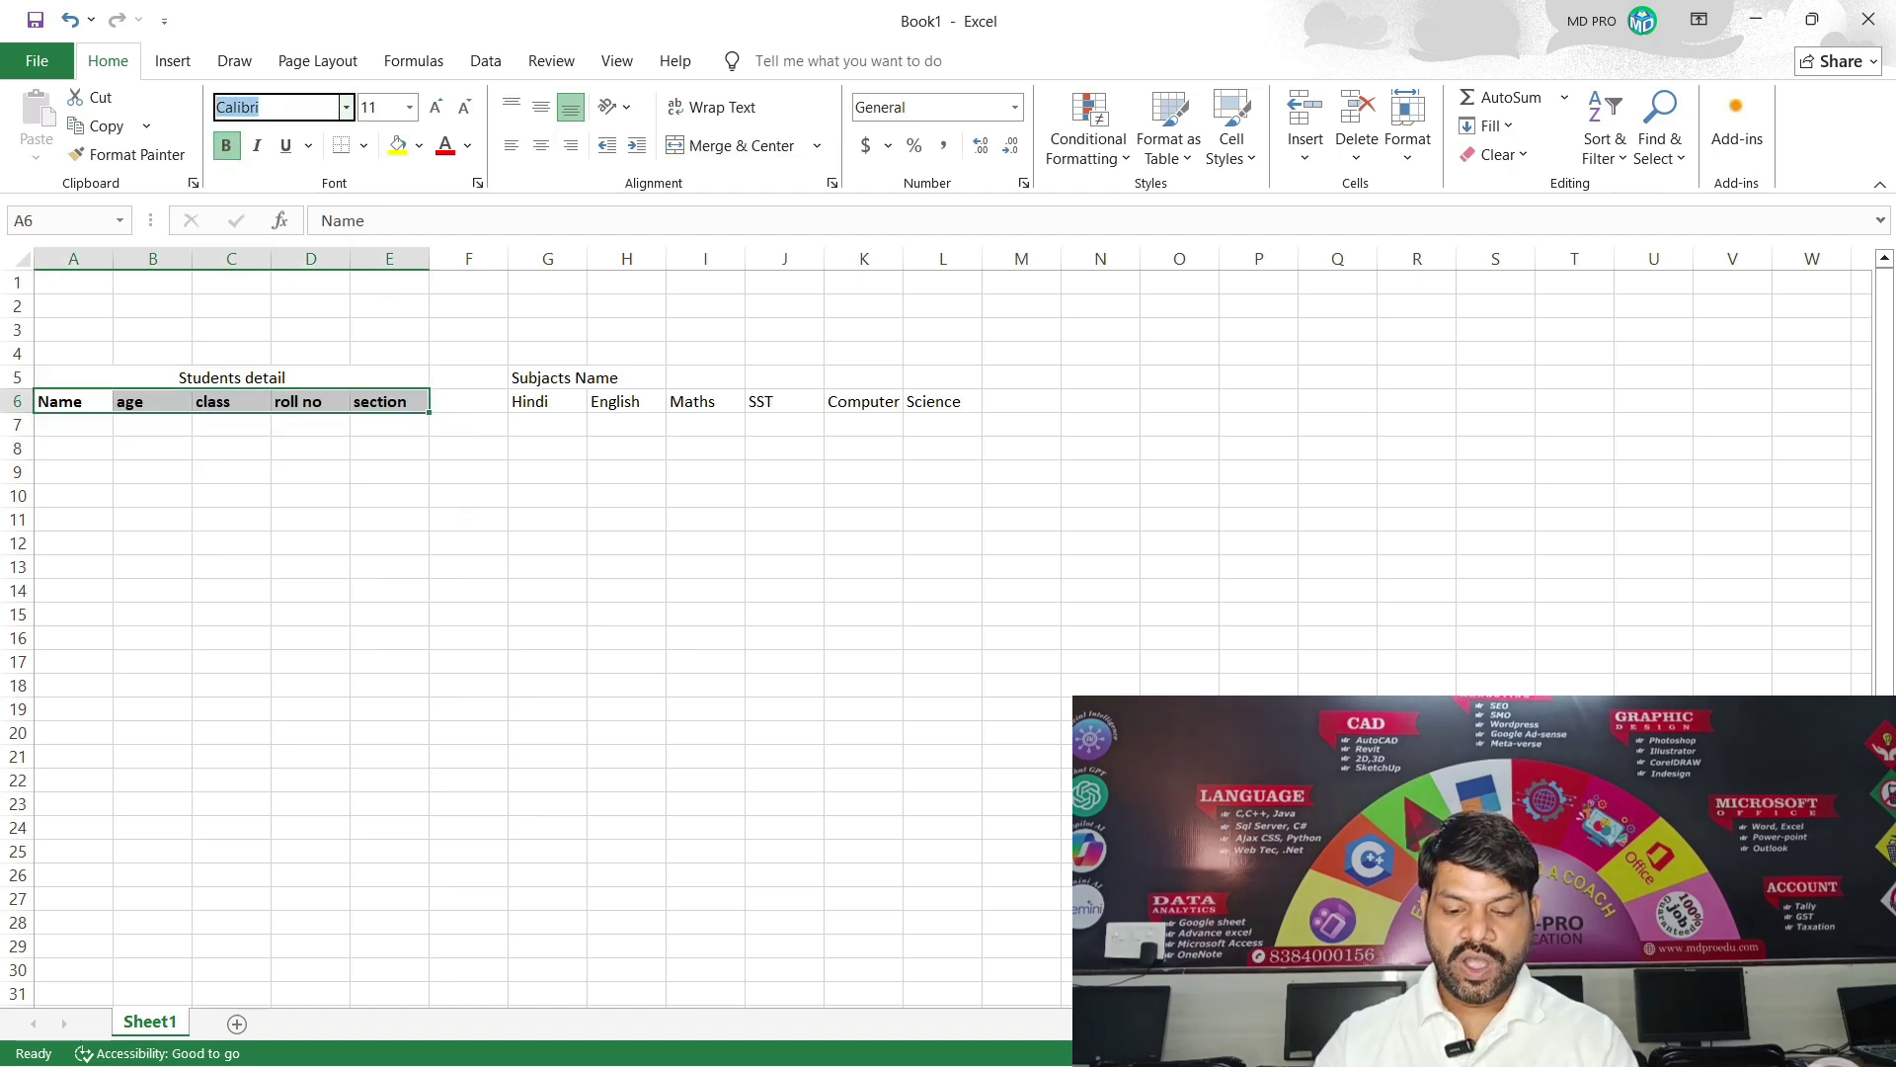
{"action": "type", "text": "Times New Roman"}
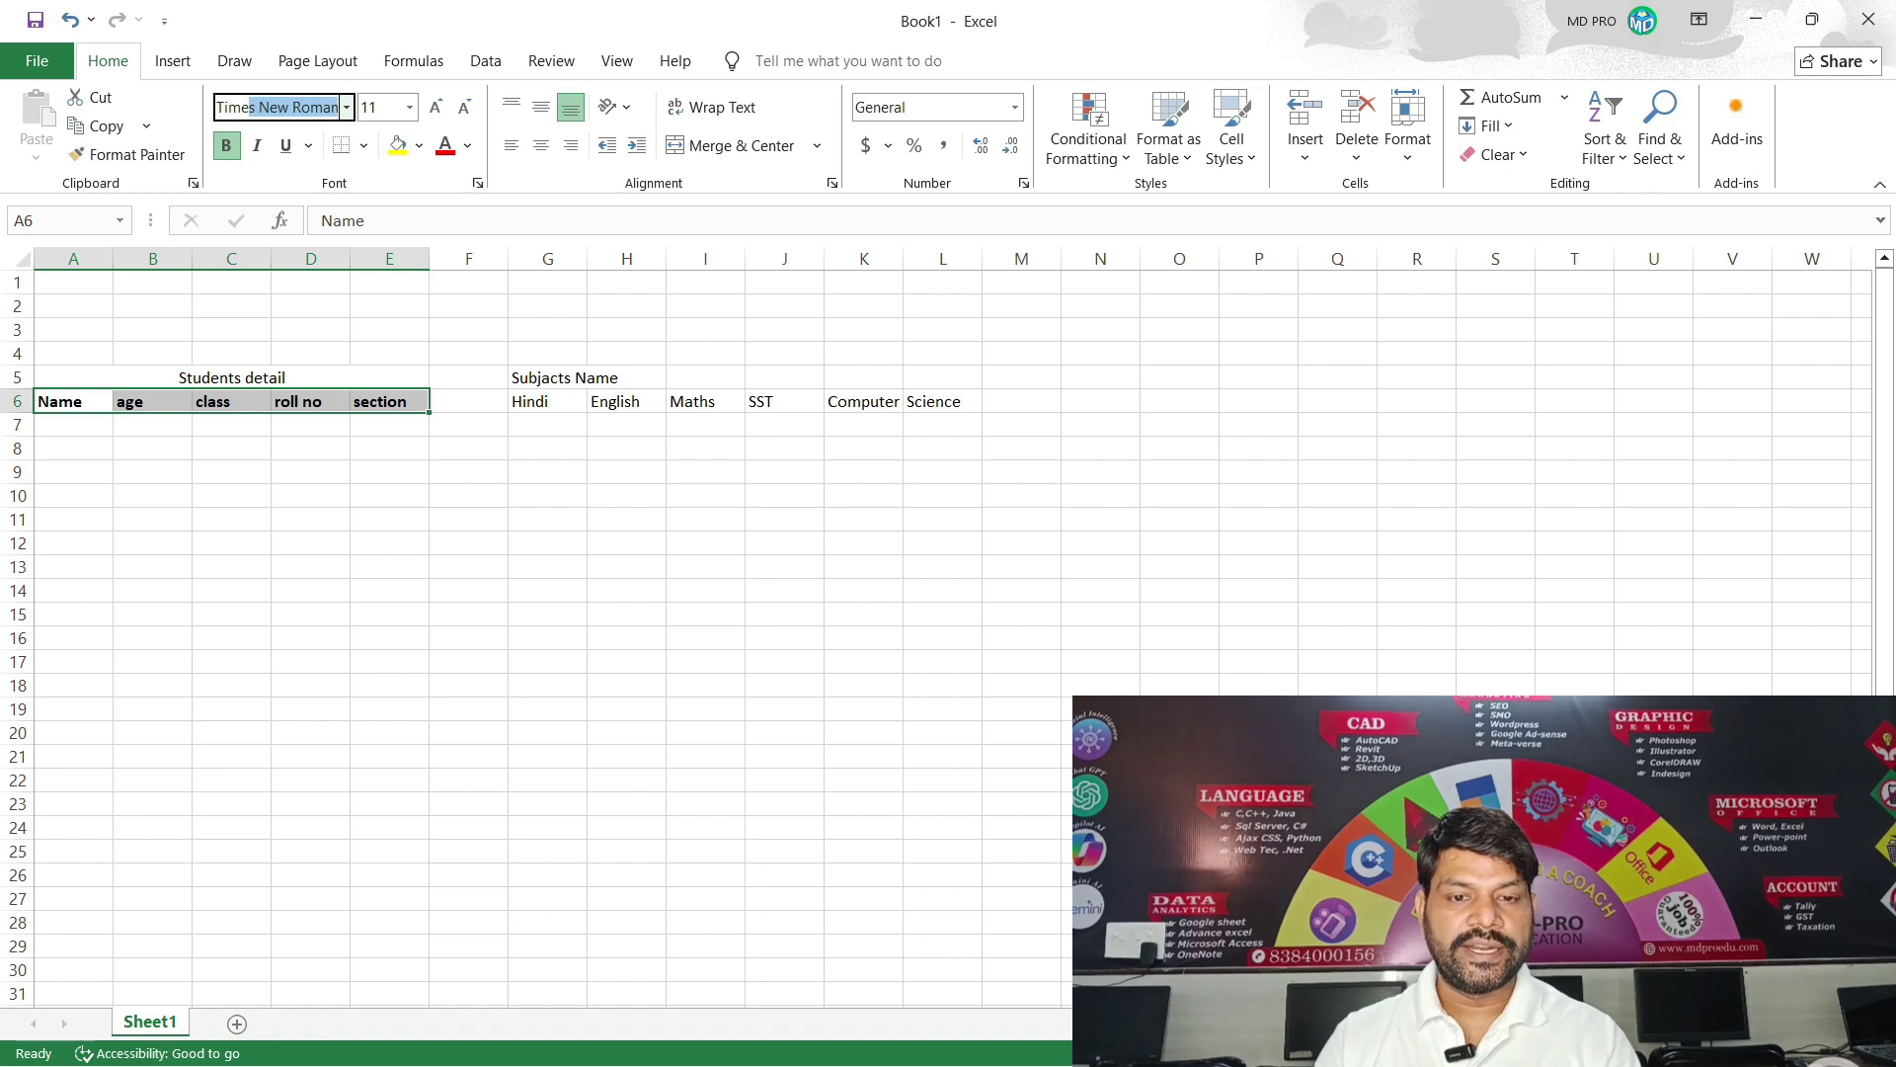
{"action": "key", "text": "Return"}
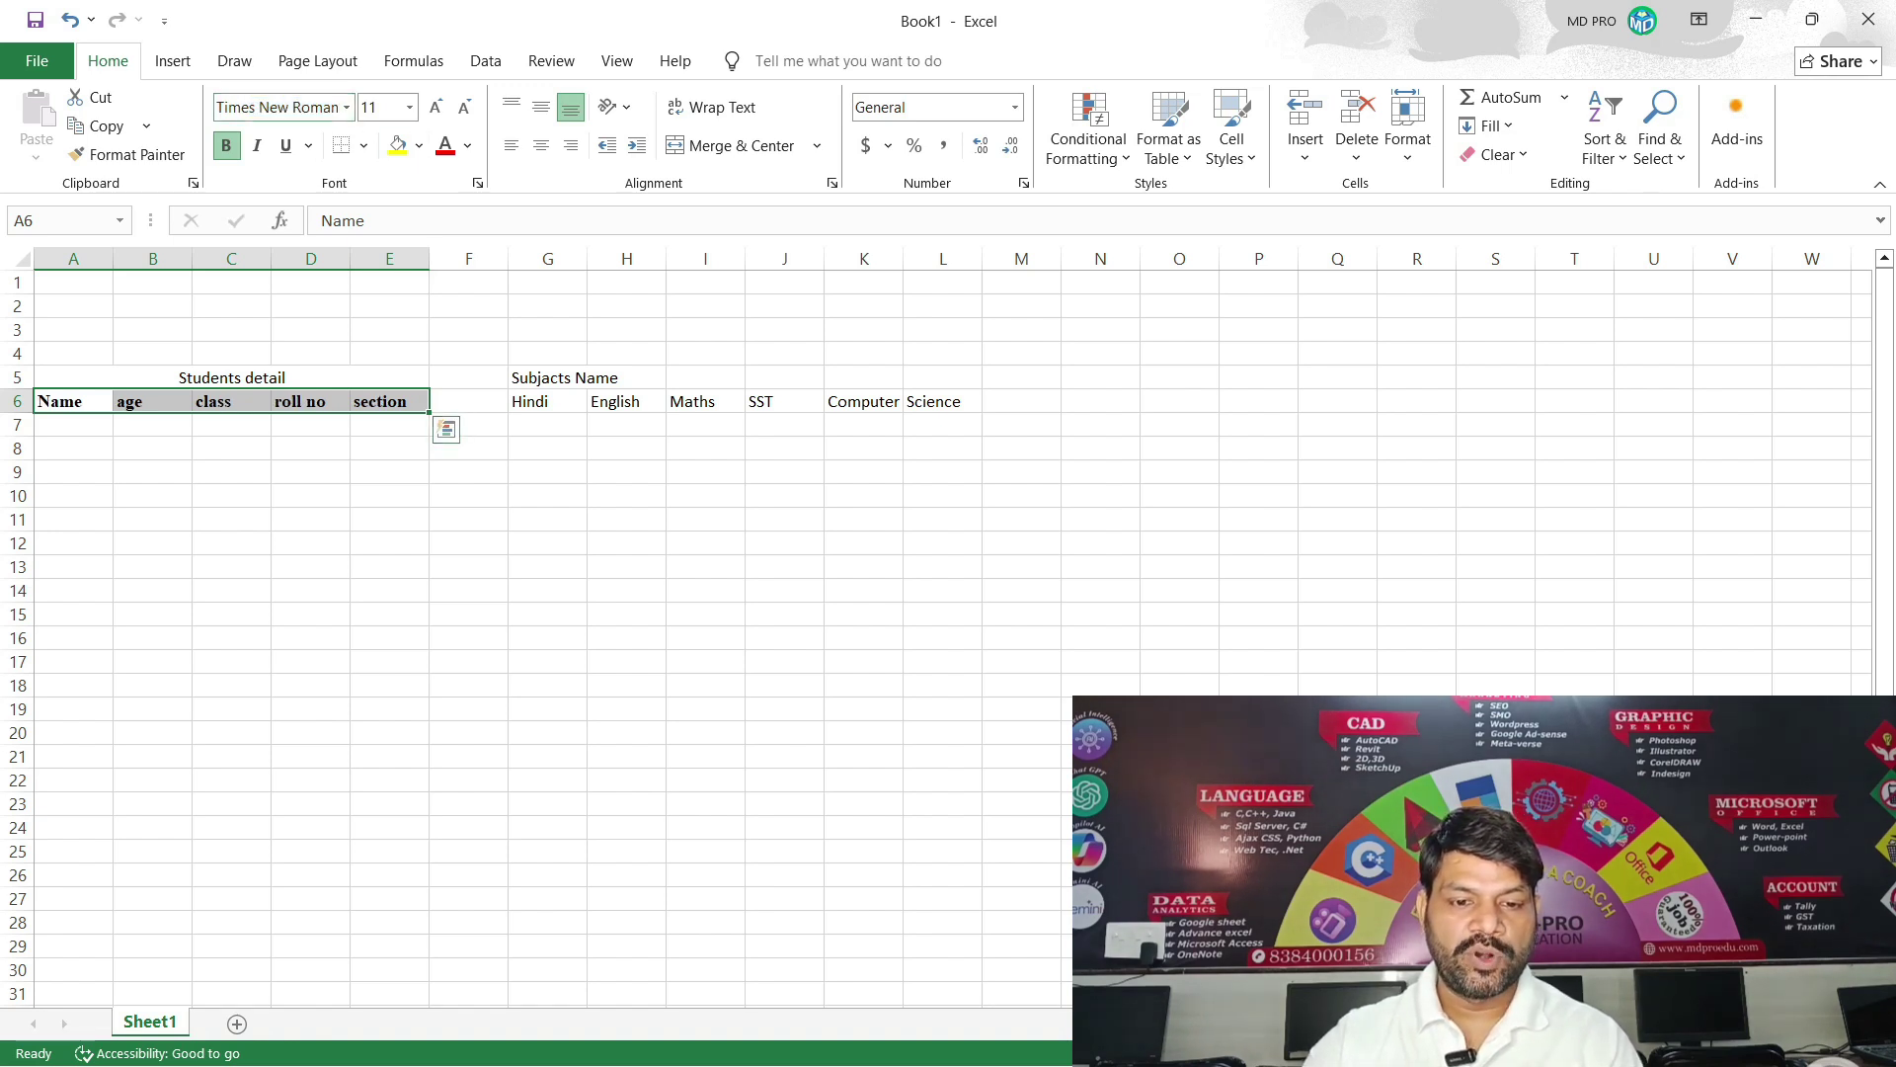
{"action": "left_click", "coordinate": [311, 471]}
{"action": "left_click", "coordinate": [73, 402]}
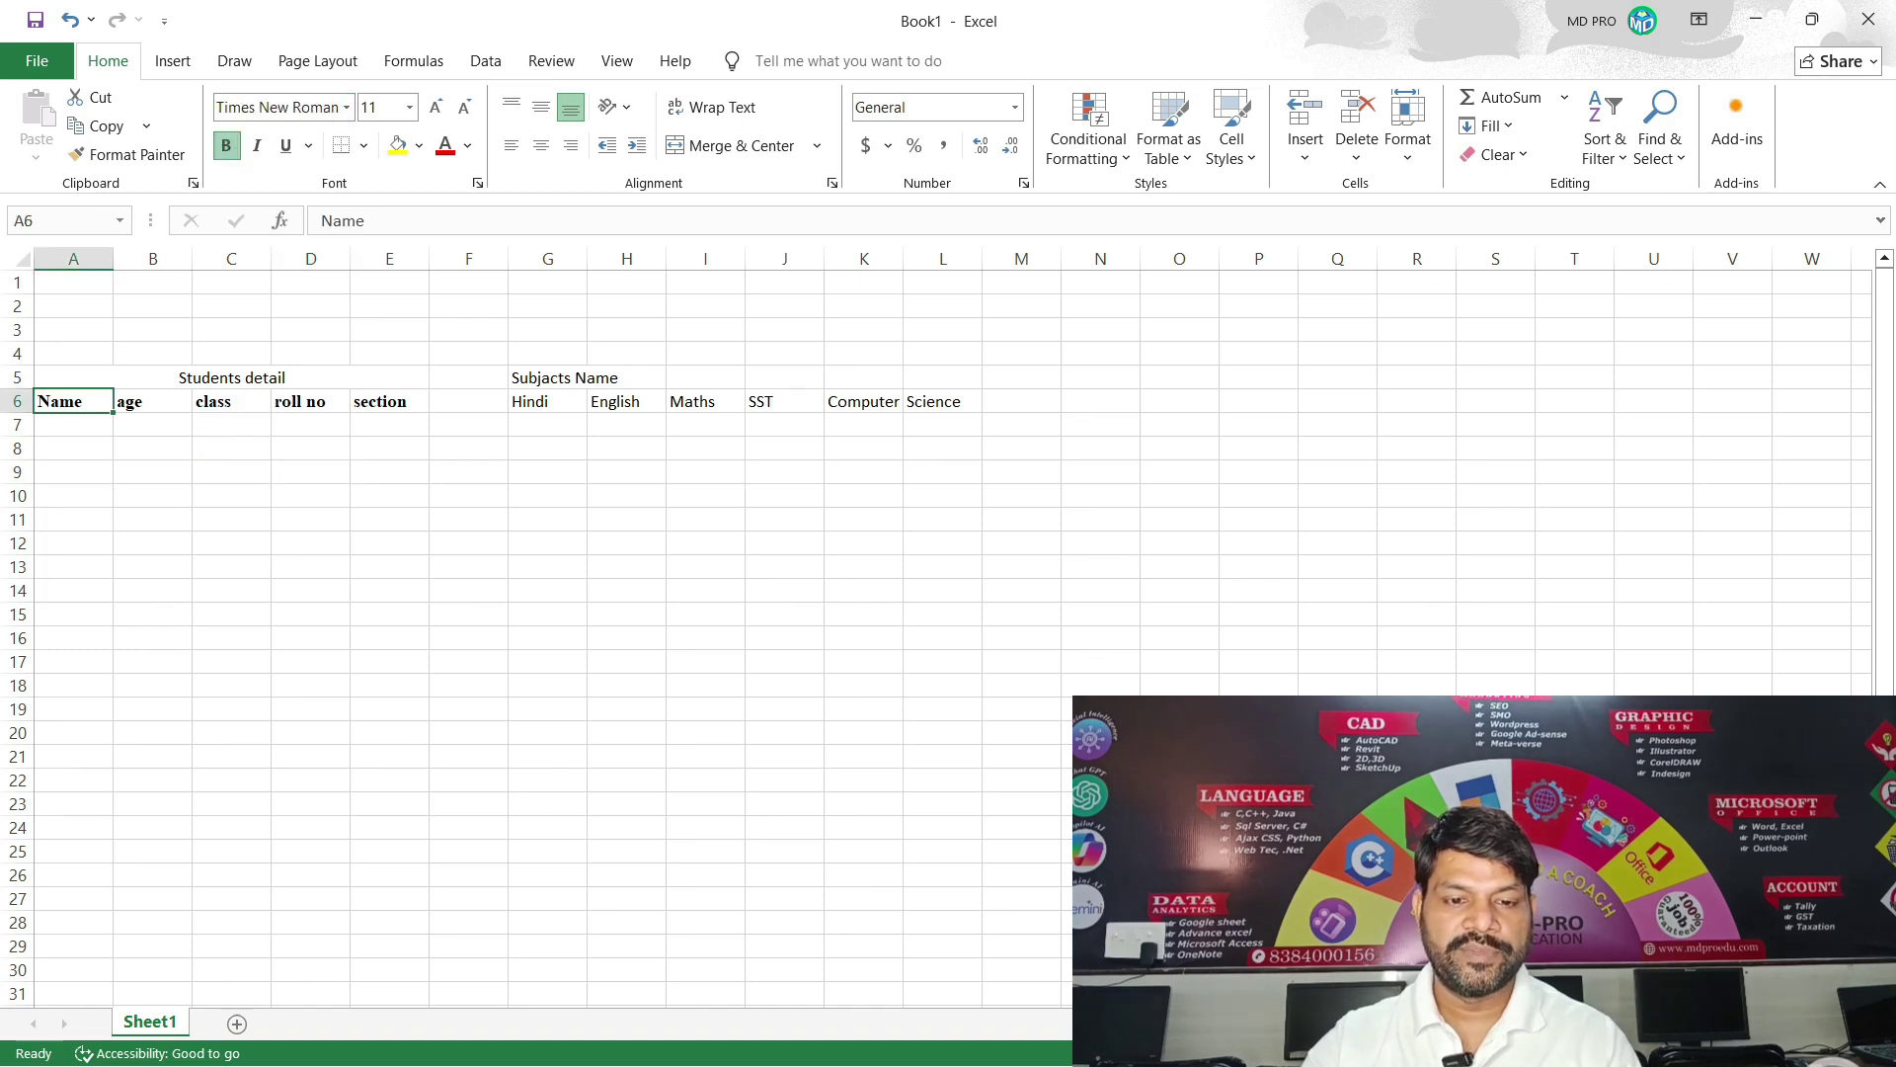
Format the "Students detail" title in bold Times New Roman at size 15.
{"action": "left_click", "coordinate": [232, 378]}
{"action": "left_click", "coordinate": [276, 107]}
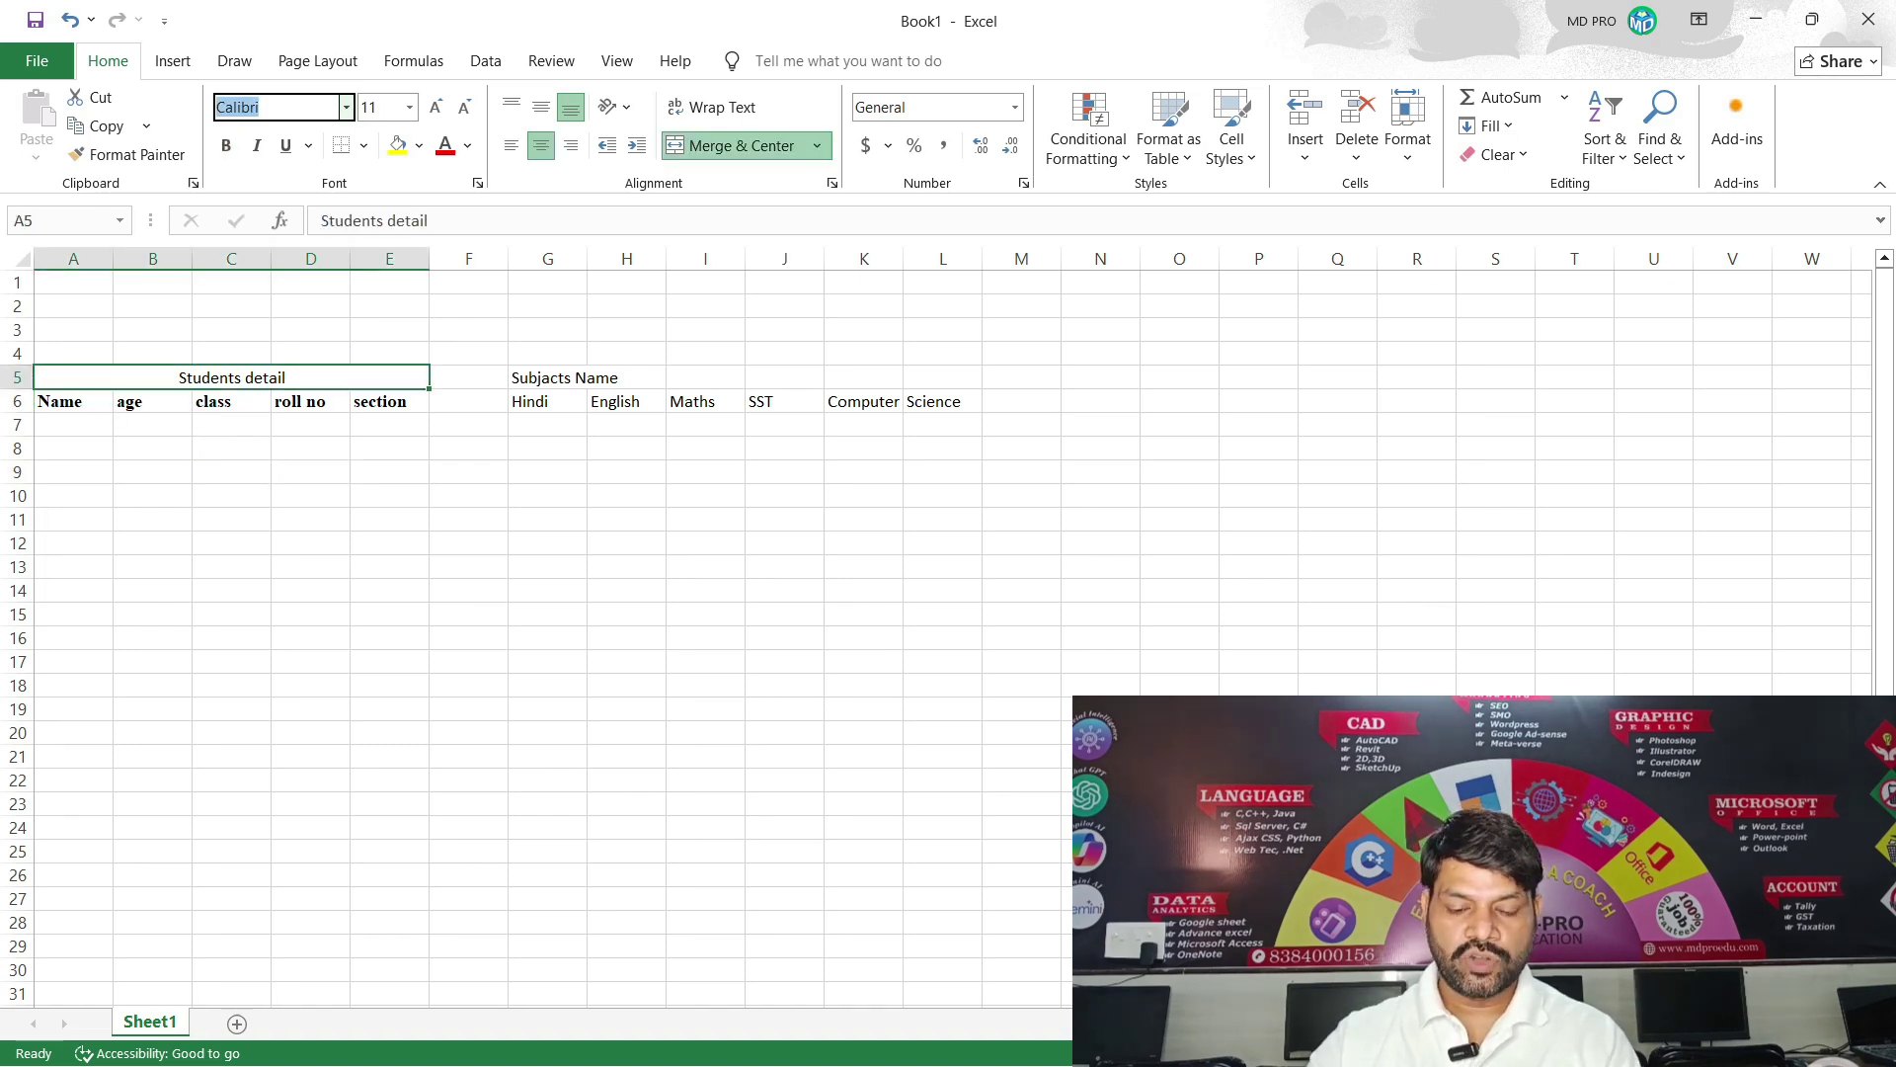
{"action": "type", "text": "Times New Roman"}
{"action": "key", "text": "Return"}
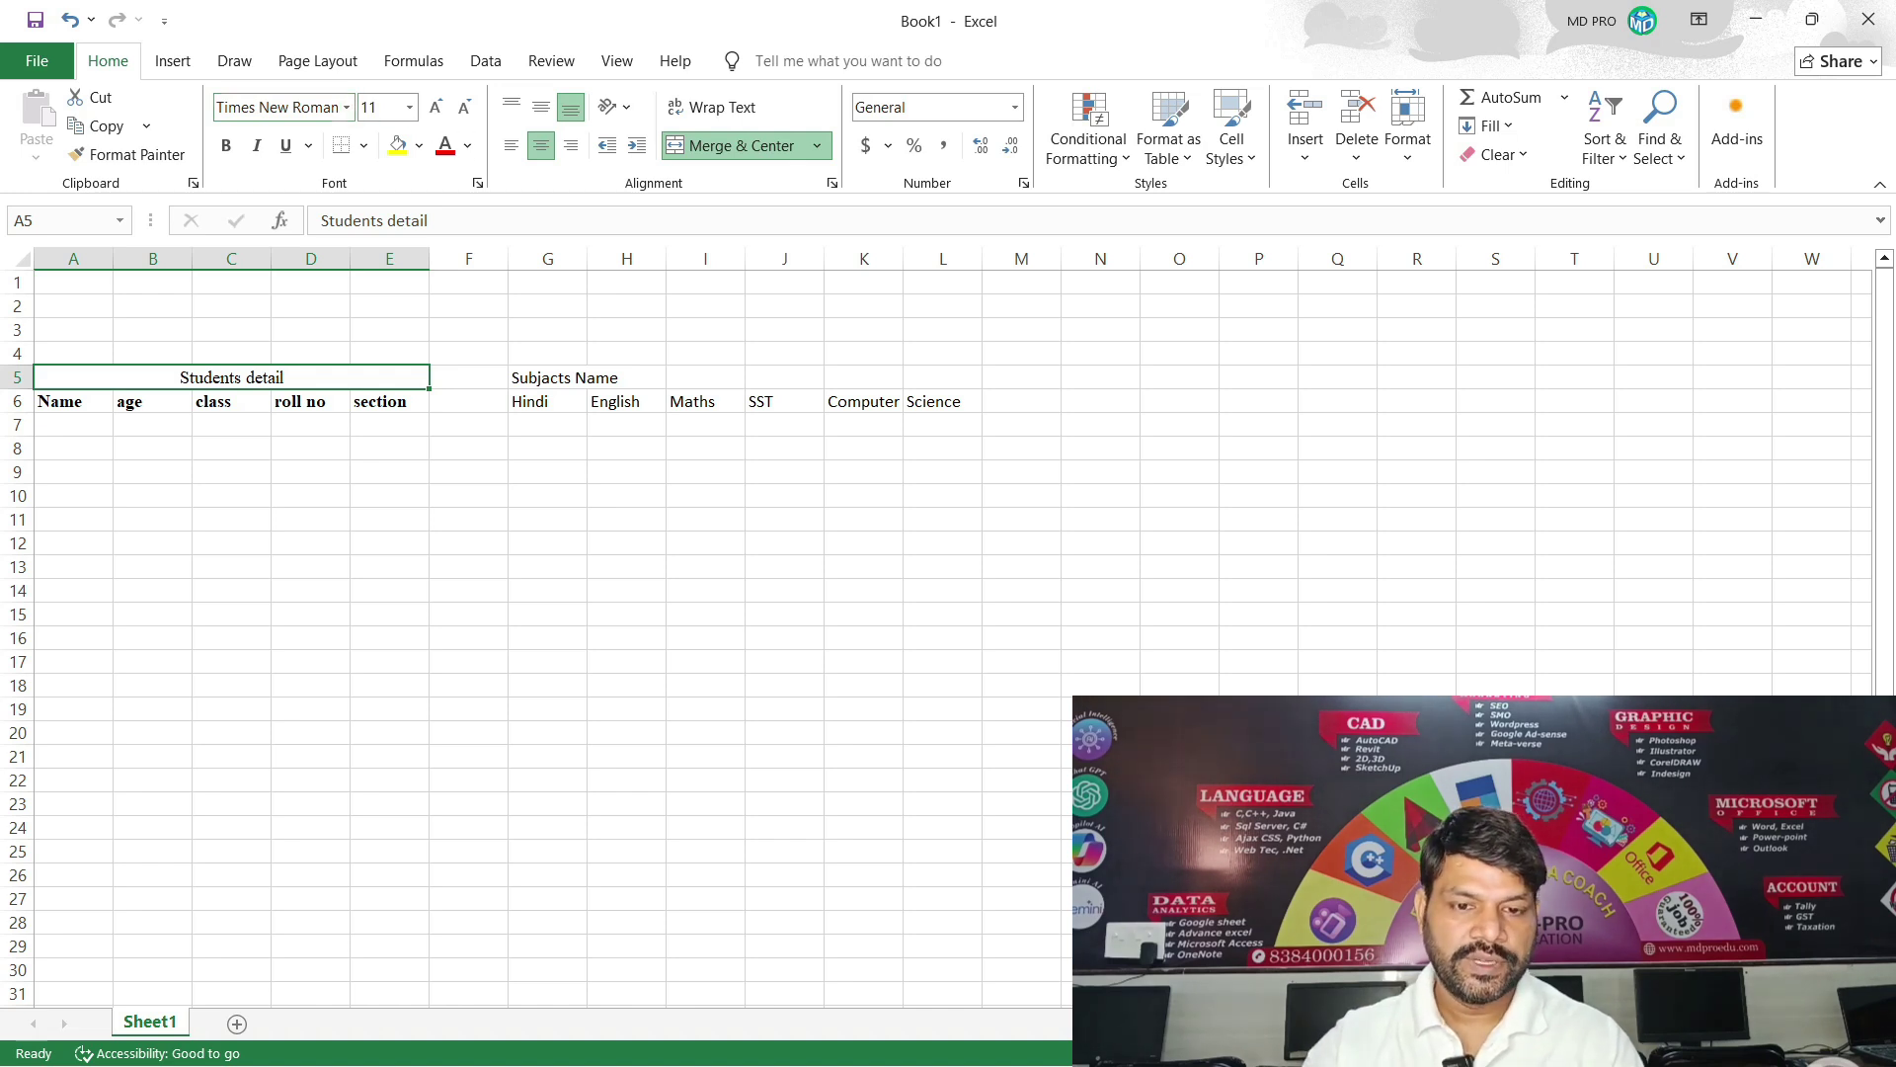
{"action": "left_click", "coordinate": [383, 106]}
{"action": "type", "text": "15"}
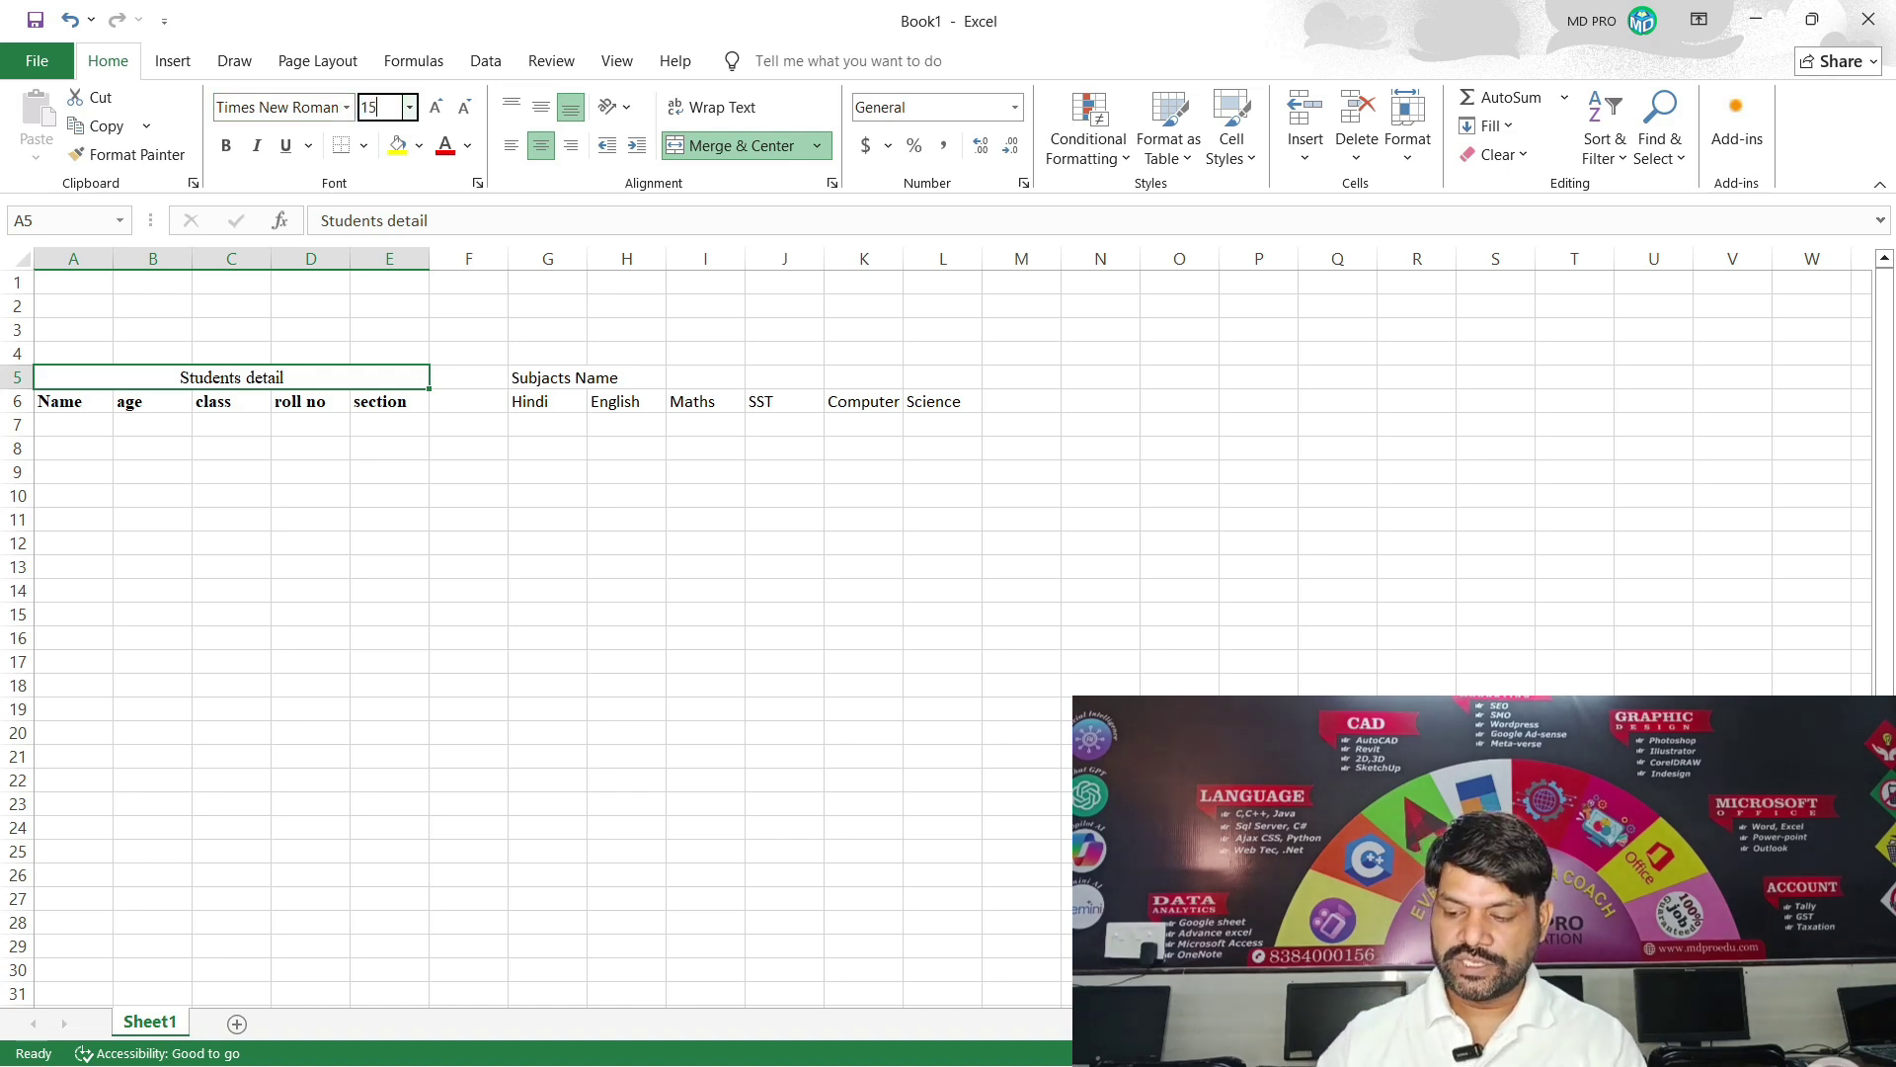
{"action": "key", "text": "Return"}
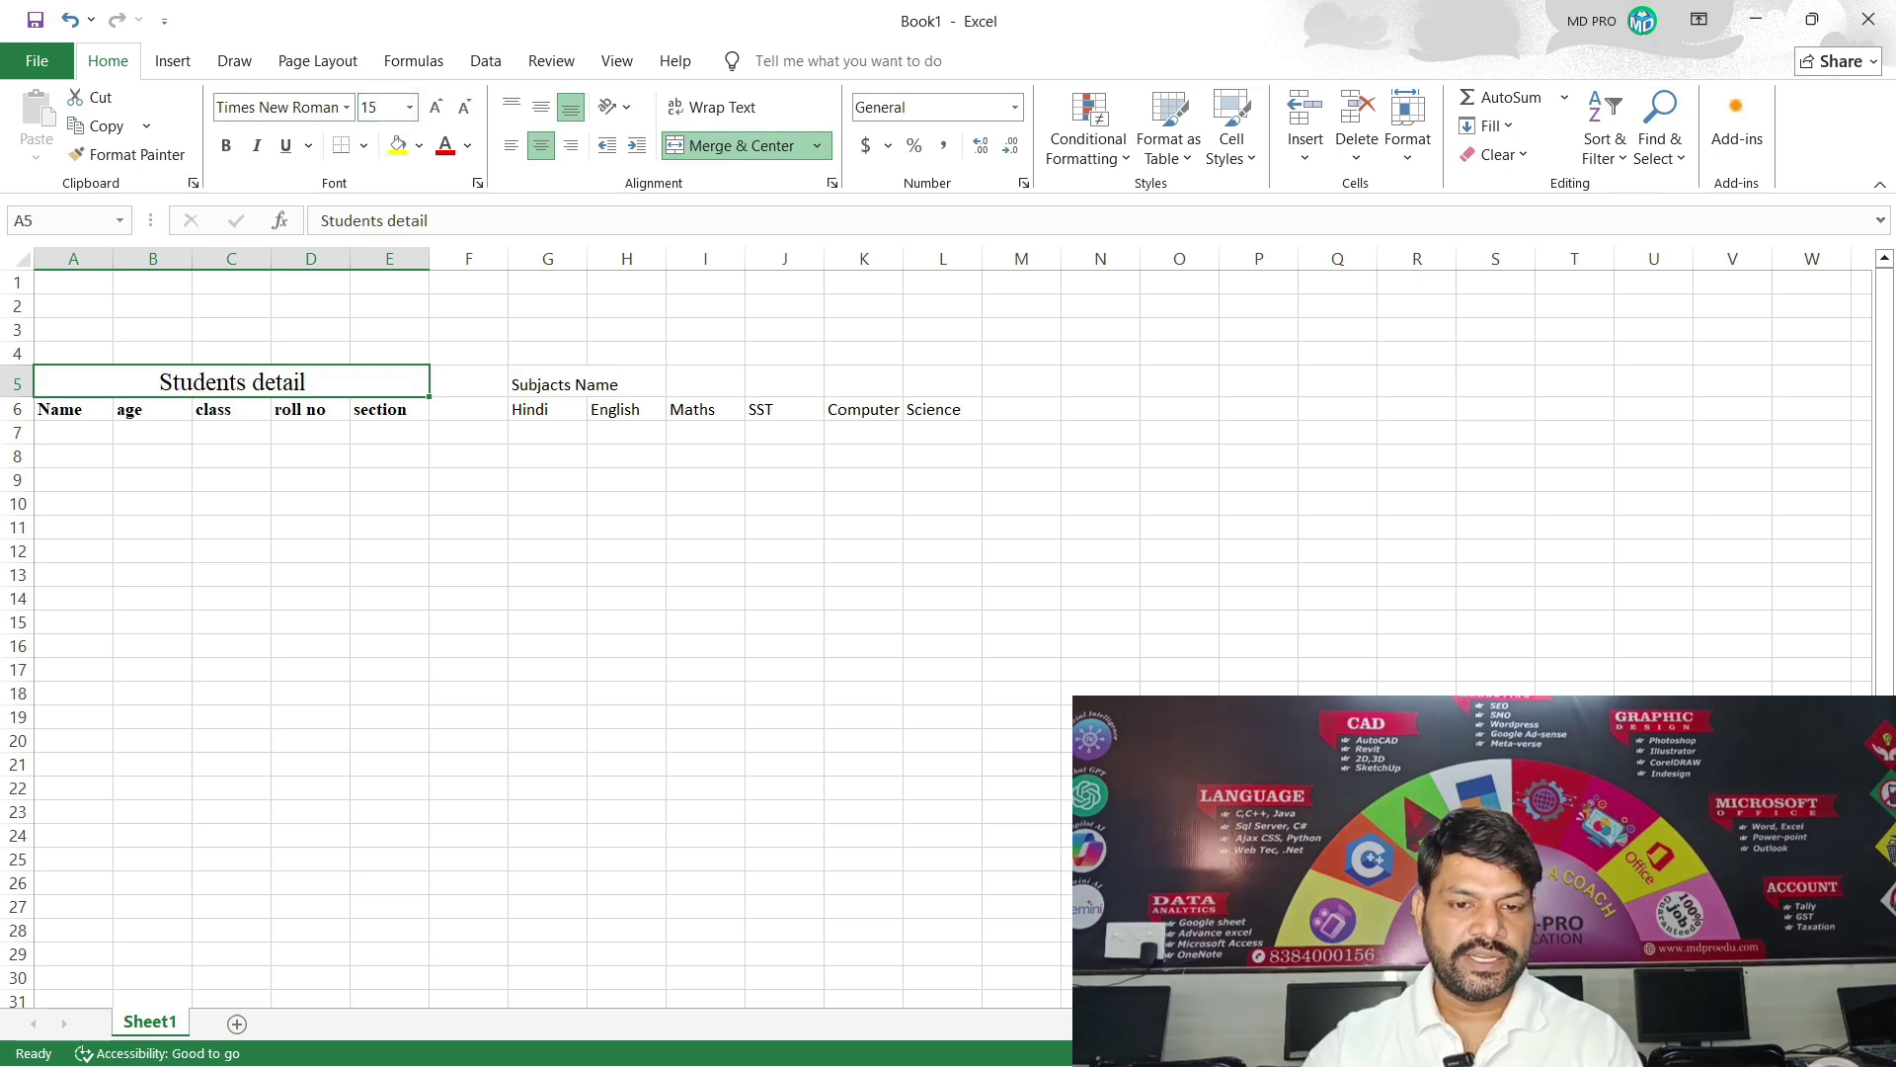
{"action": "left_click", "coordinate": [225, 145]}
Remove the bold formatting from the headings in cells A6 to E6.
{"action": "left_click_drag", "start_coordinate": [395, 408], "coordinate": [73, 408]}
{"action": "left_click", "coordinate": [226, 145]}
{"action": "left_click", "coordinate": [231, 479]}
{"action": "left_click", "coordinate": [389, 479]}
Apply All Borders to the student table from the title in row 5 down to cell E25.
{"action": "left_click_drag", "start_coordinate": [389, 382], "coordinate": [389, 858]}
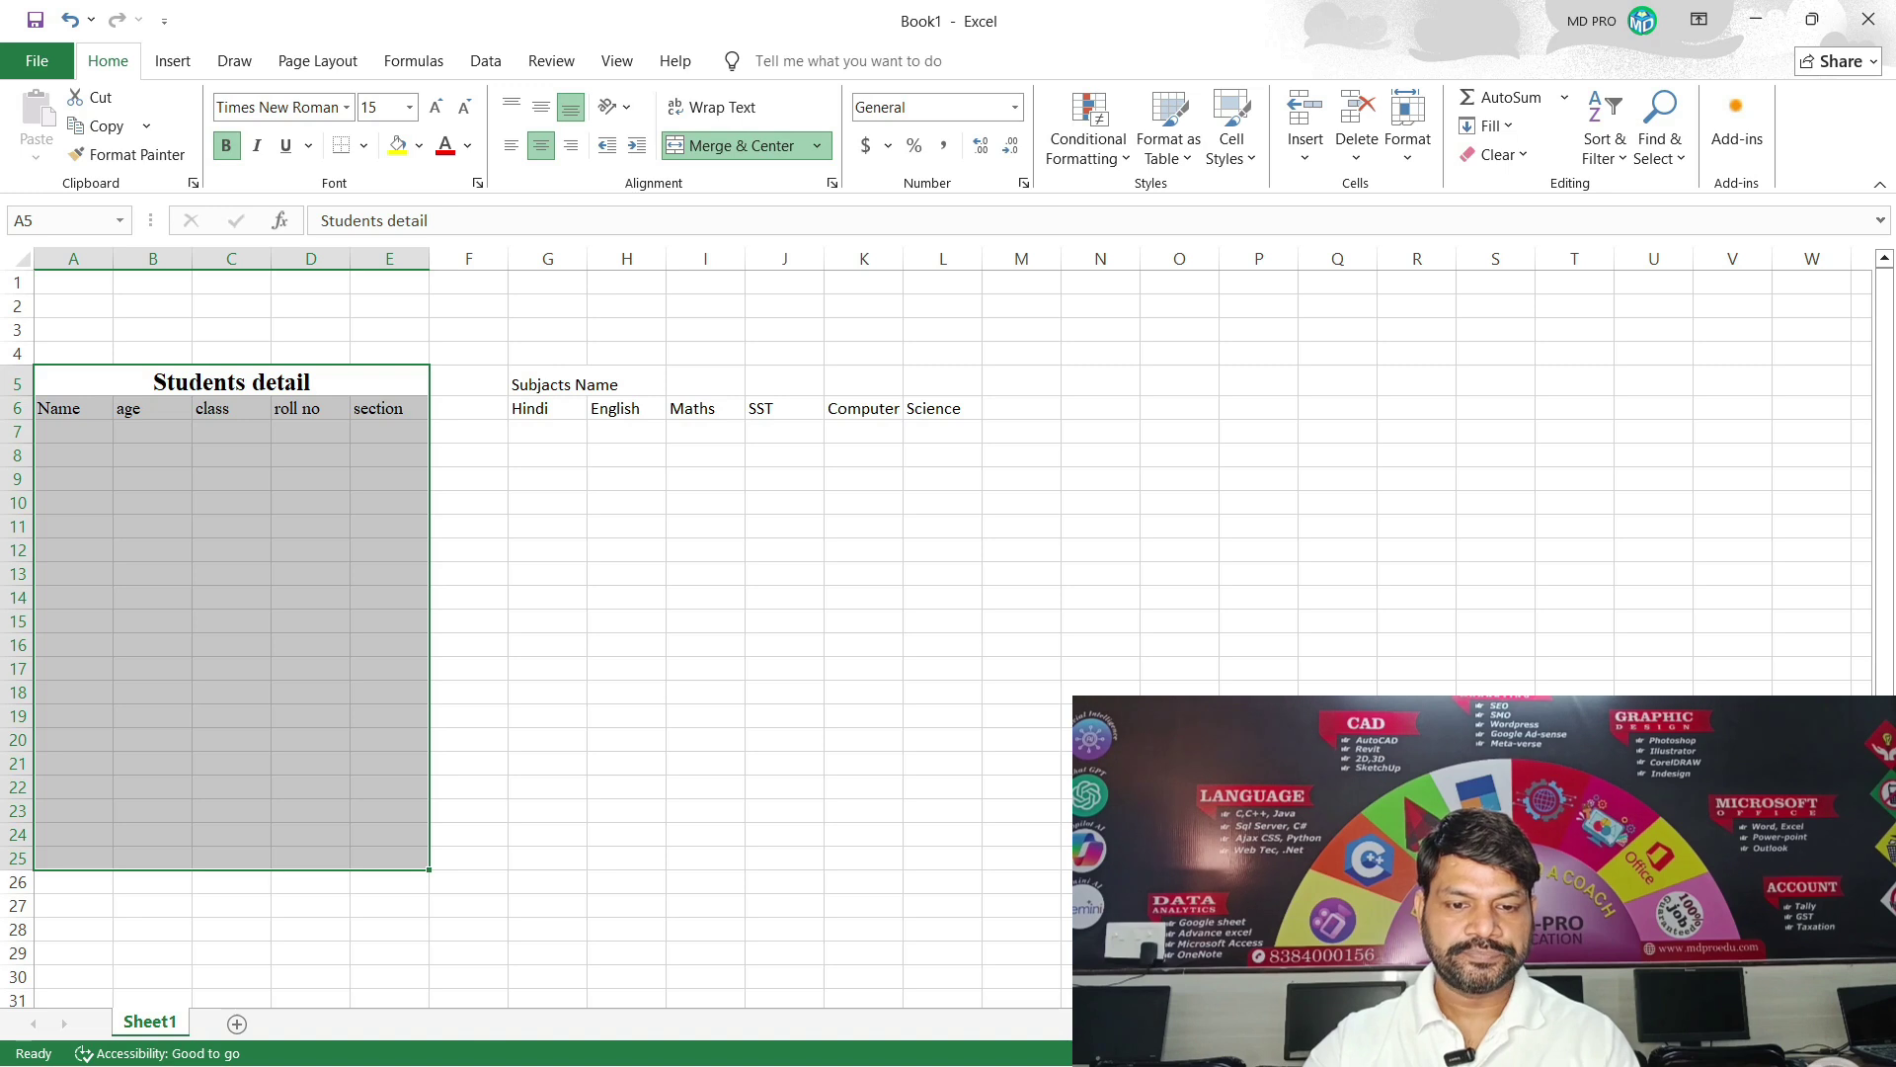
{"action": "left_click", "coordinate": [365, 145]}
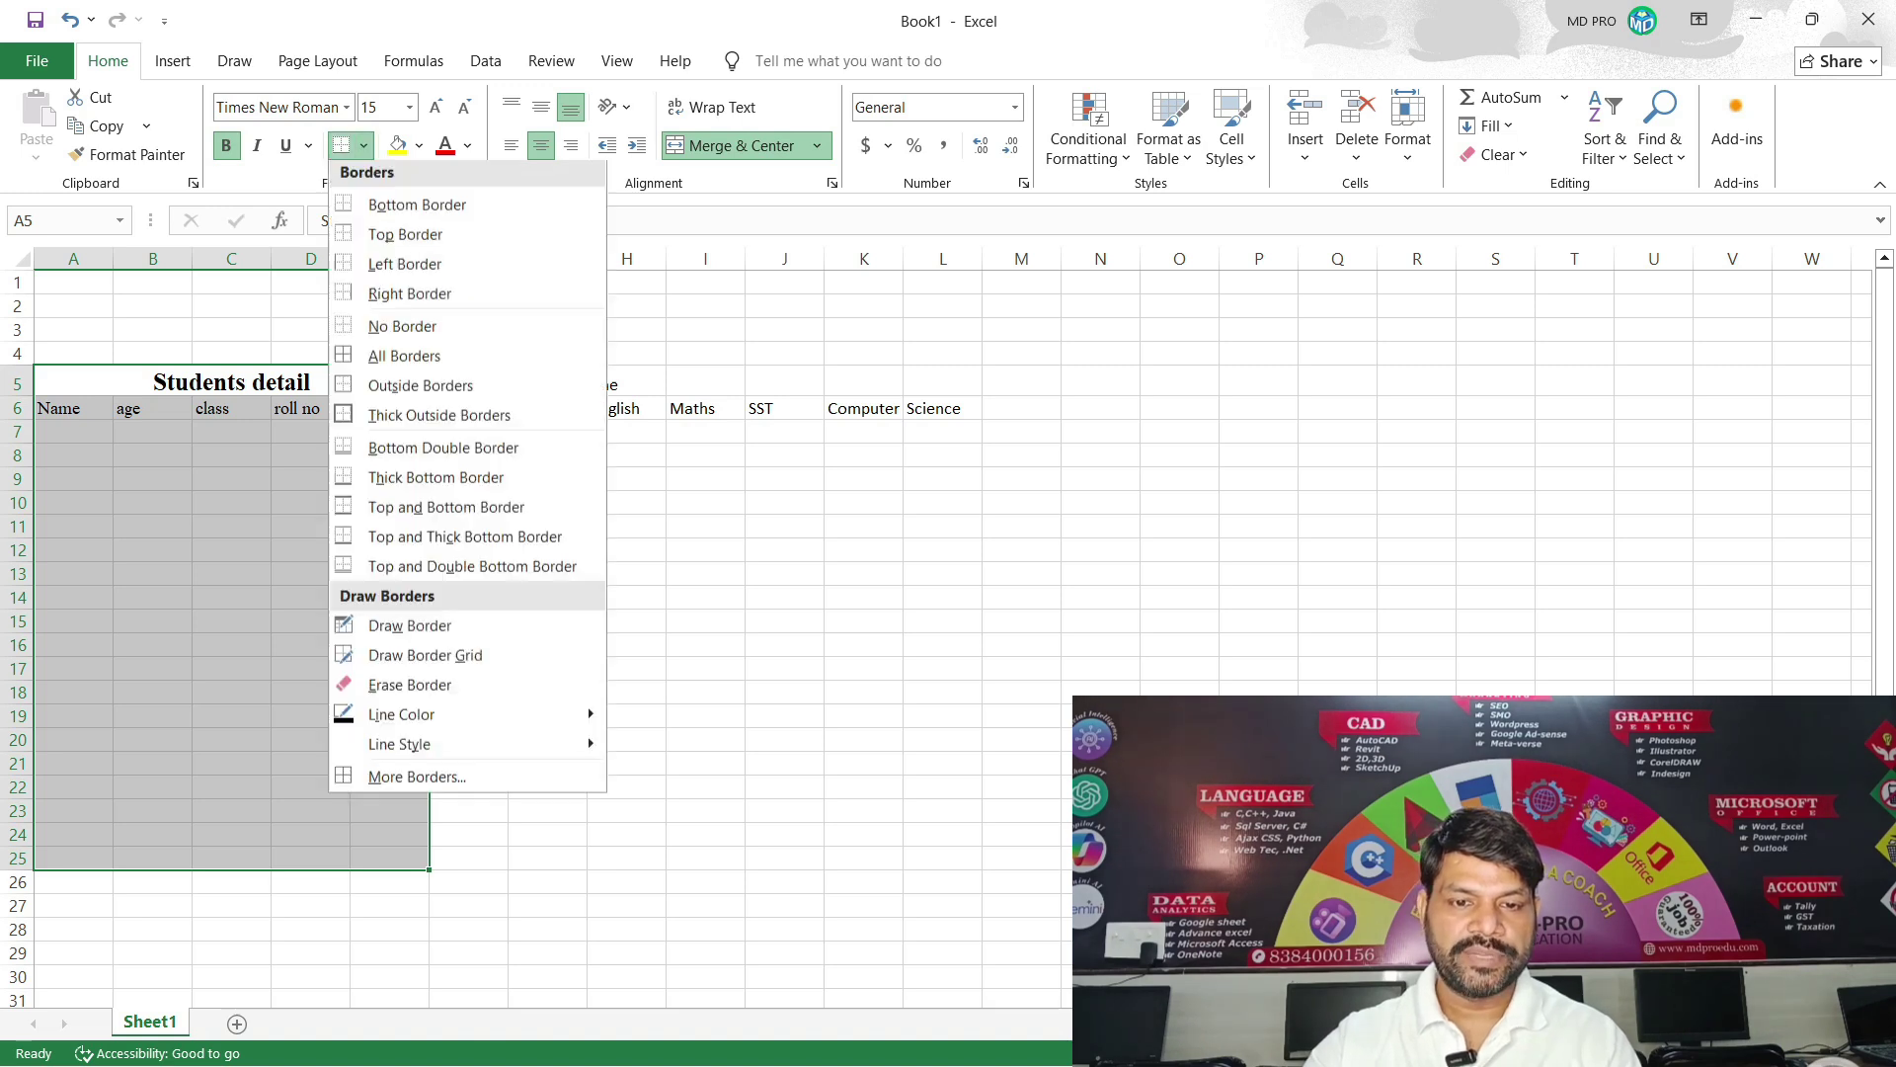
{"action": "left_click", "coordinate": [404, 360]}
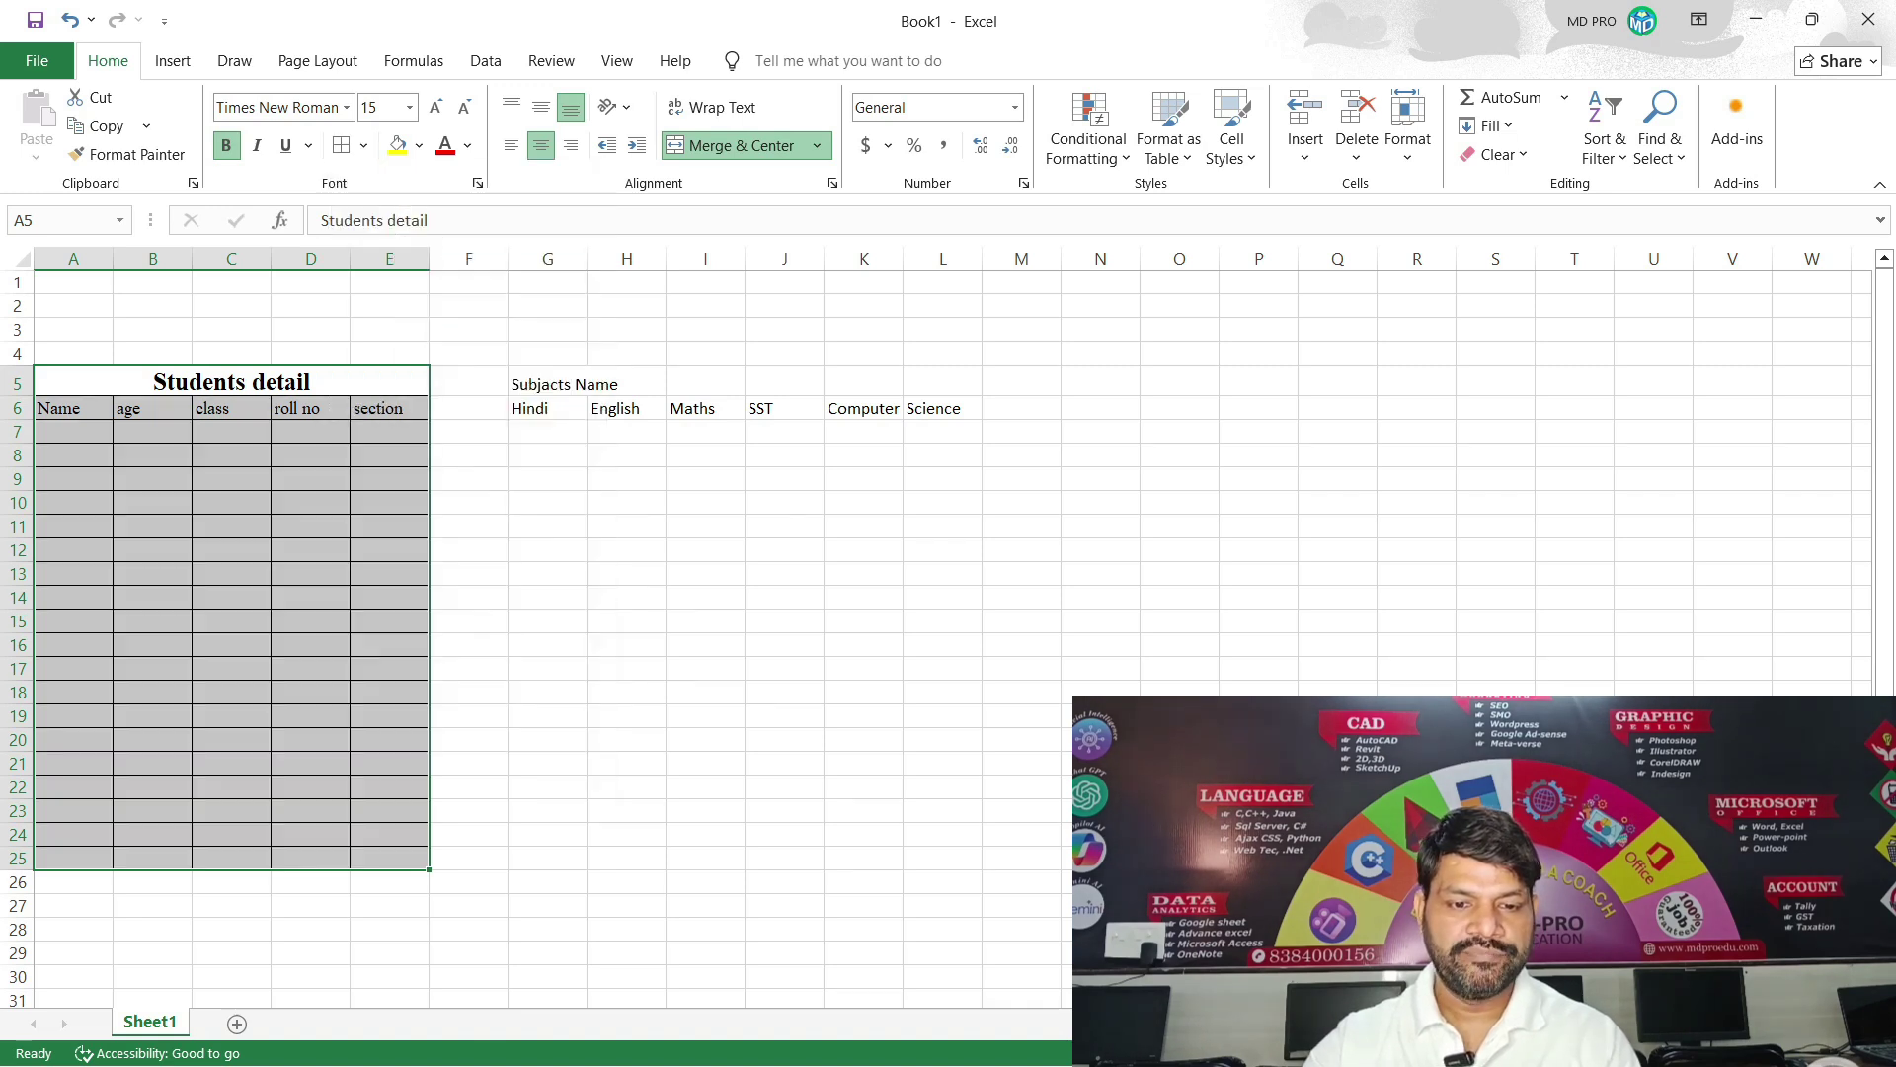
{"action": "left_click", "coordinate": [231, 574]}
{"action": "left_click", "coordinate": [389, 621]}
{"action": "left_click", "coordinate": [311, 645]}
{"action": "left_click", "coordinate": [231, 621]}
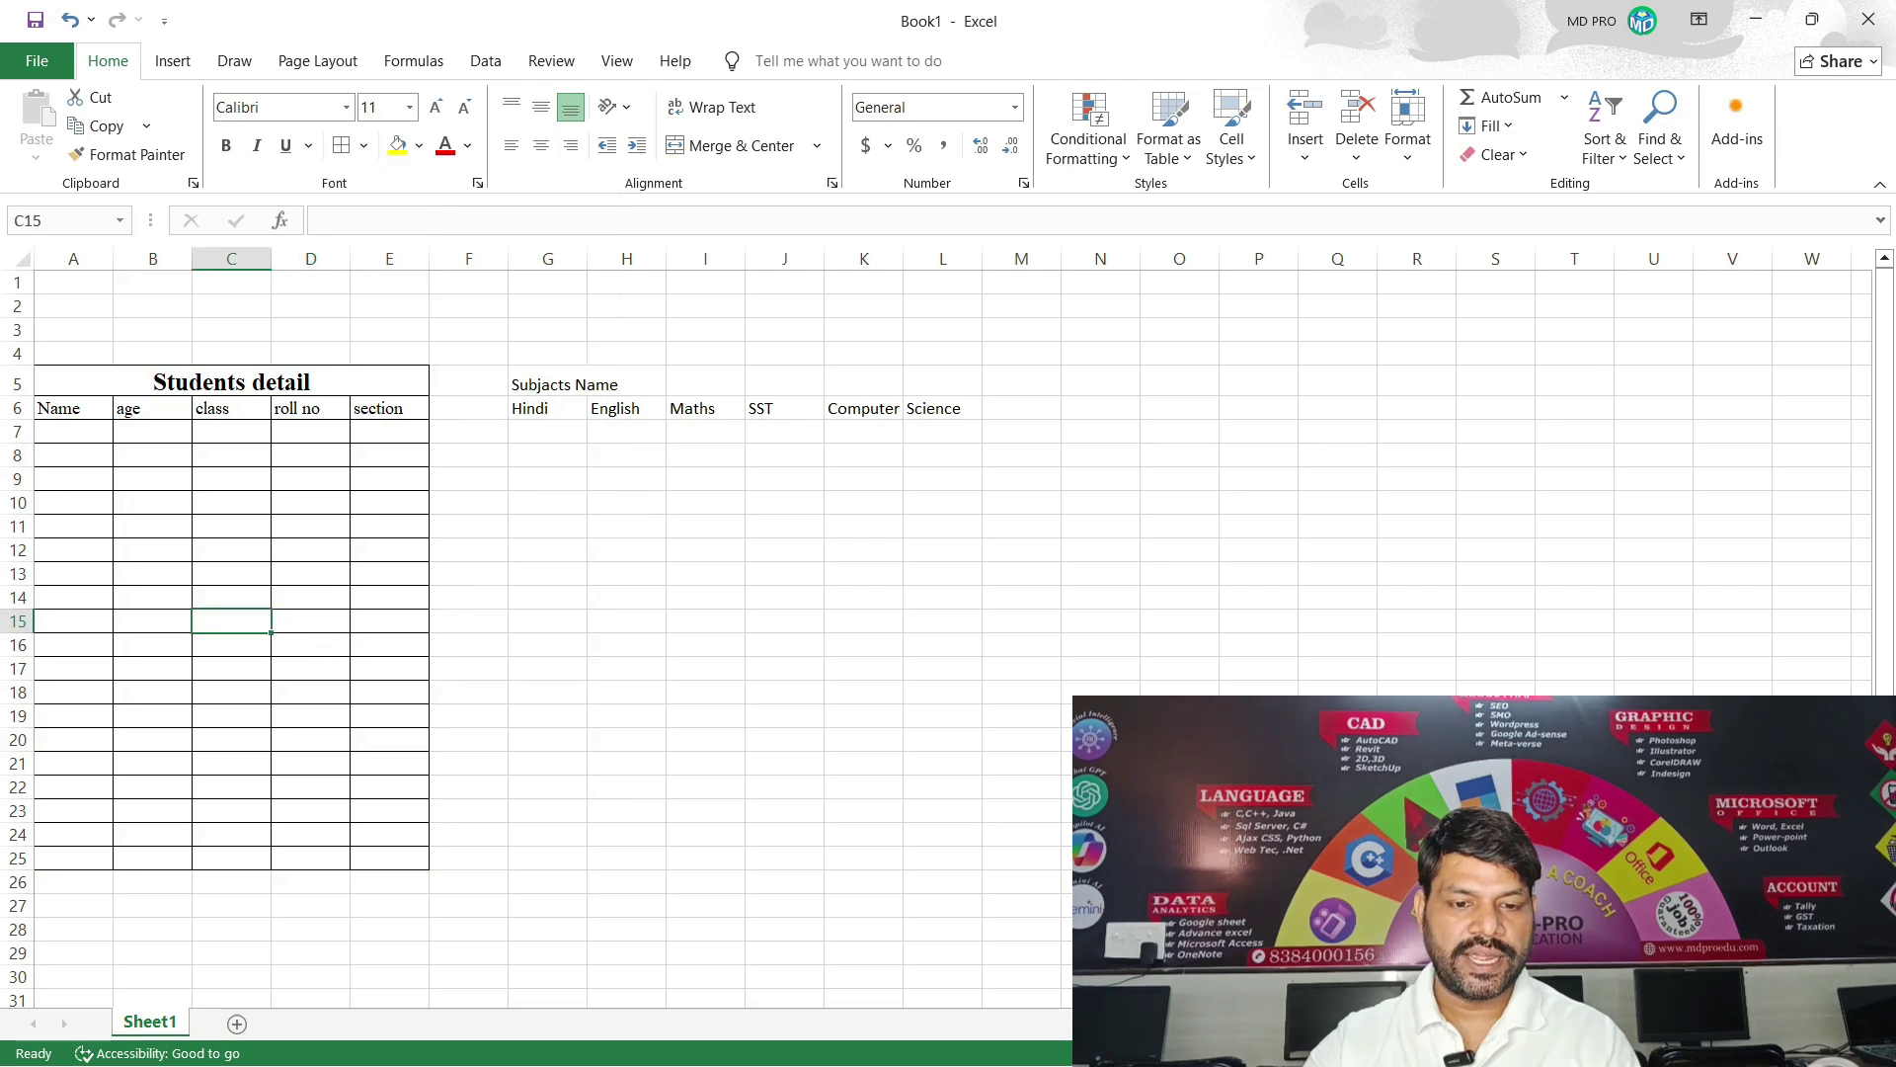
{"action": "left_click", "coordinate": [73, 598]}
{"action": "left_click", "coordinate": [73, 503]}
{"action": "left_click", "coordinate": [311, 479]}
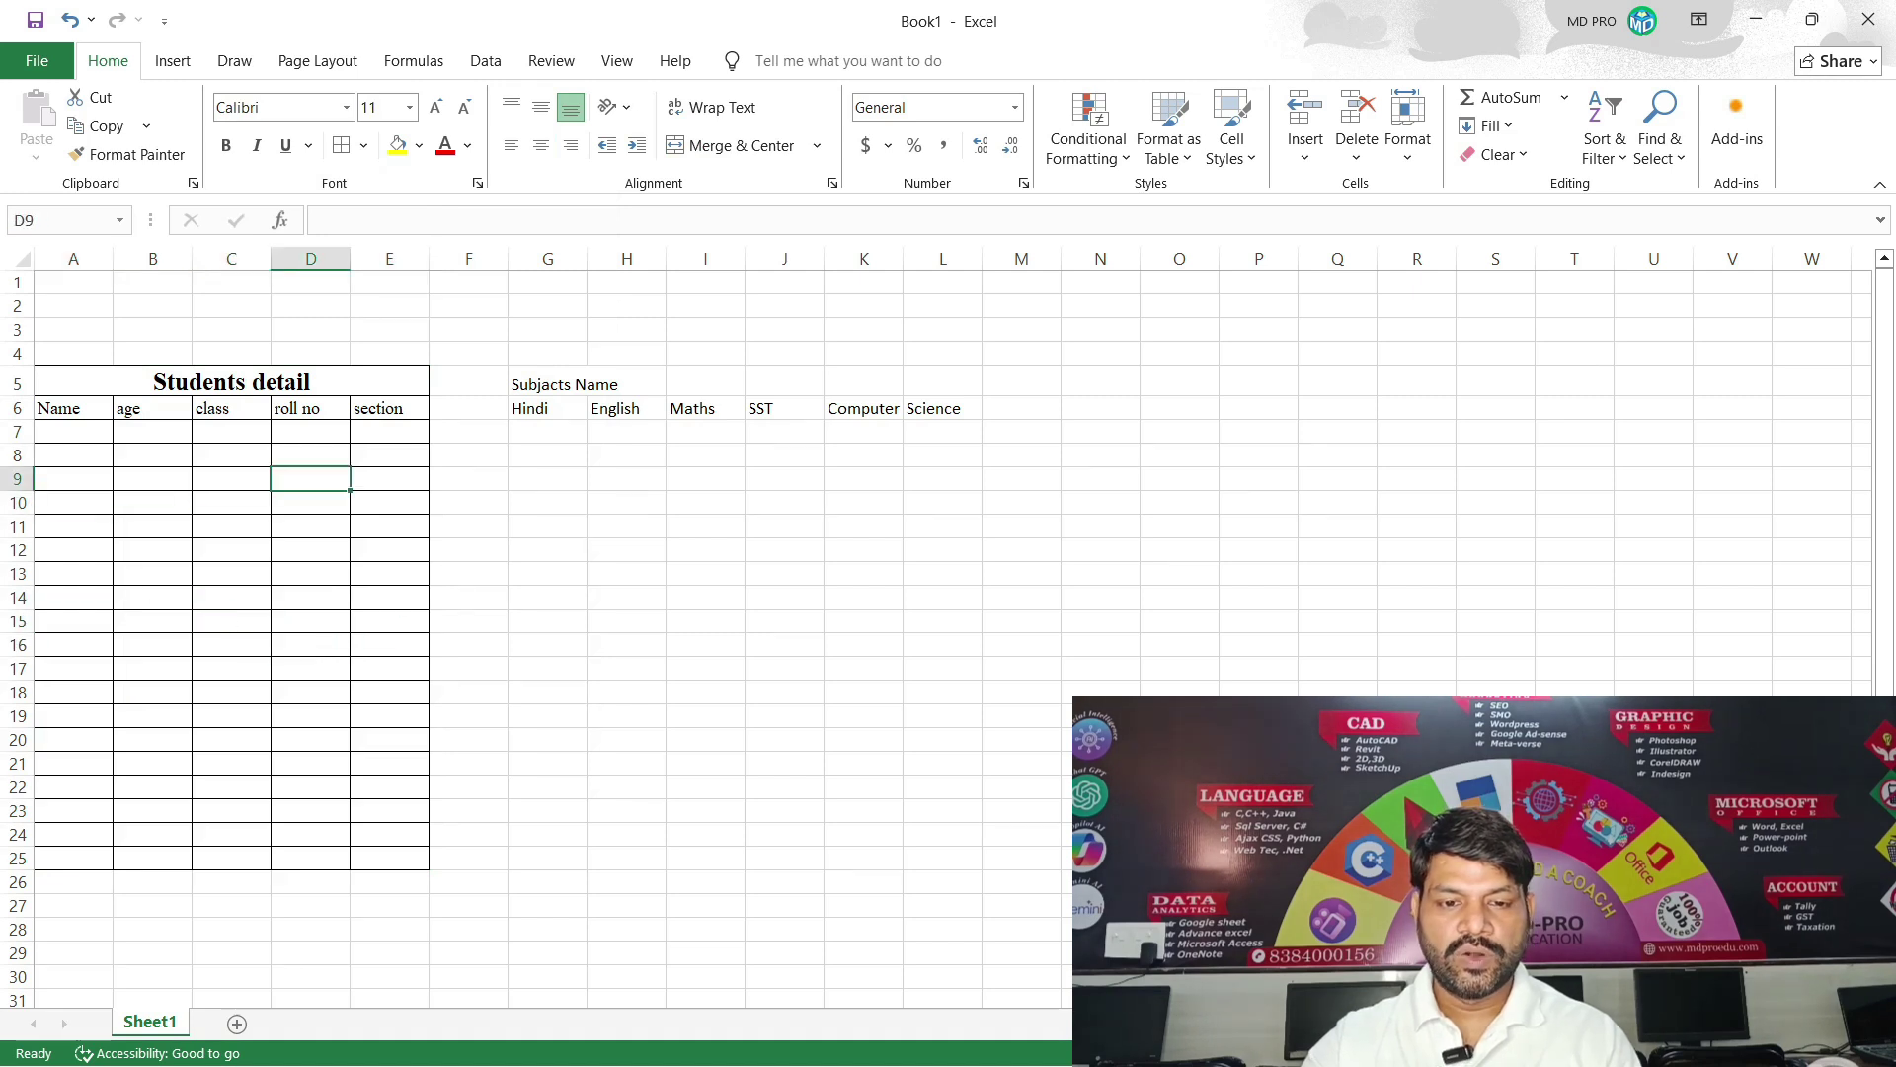
Fill the "Students detail" title cell with a medium-light blue theme color.
{"action": "left_click", "coordinate": [231, 382]}
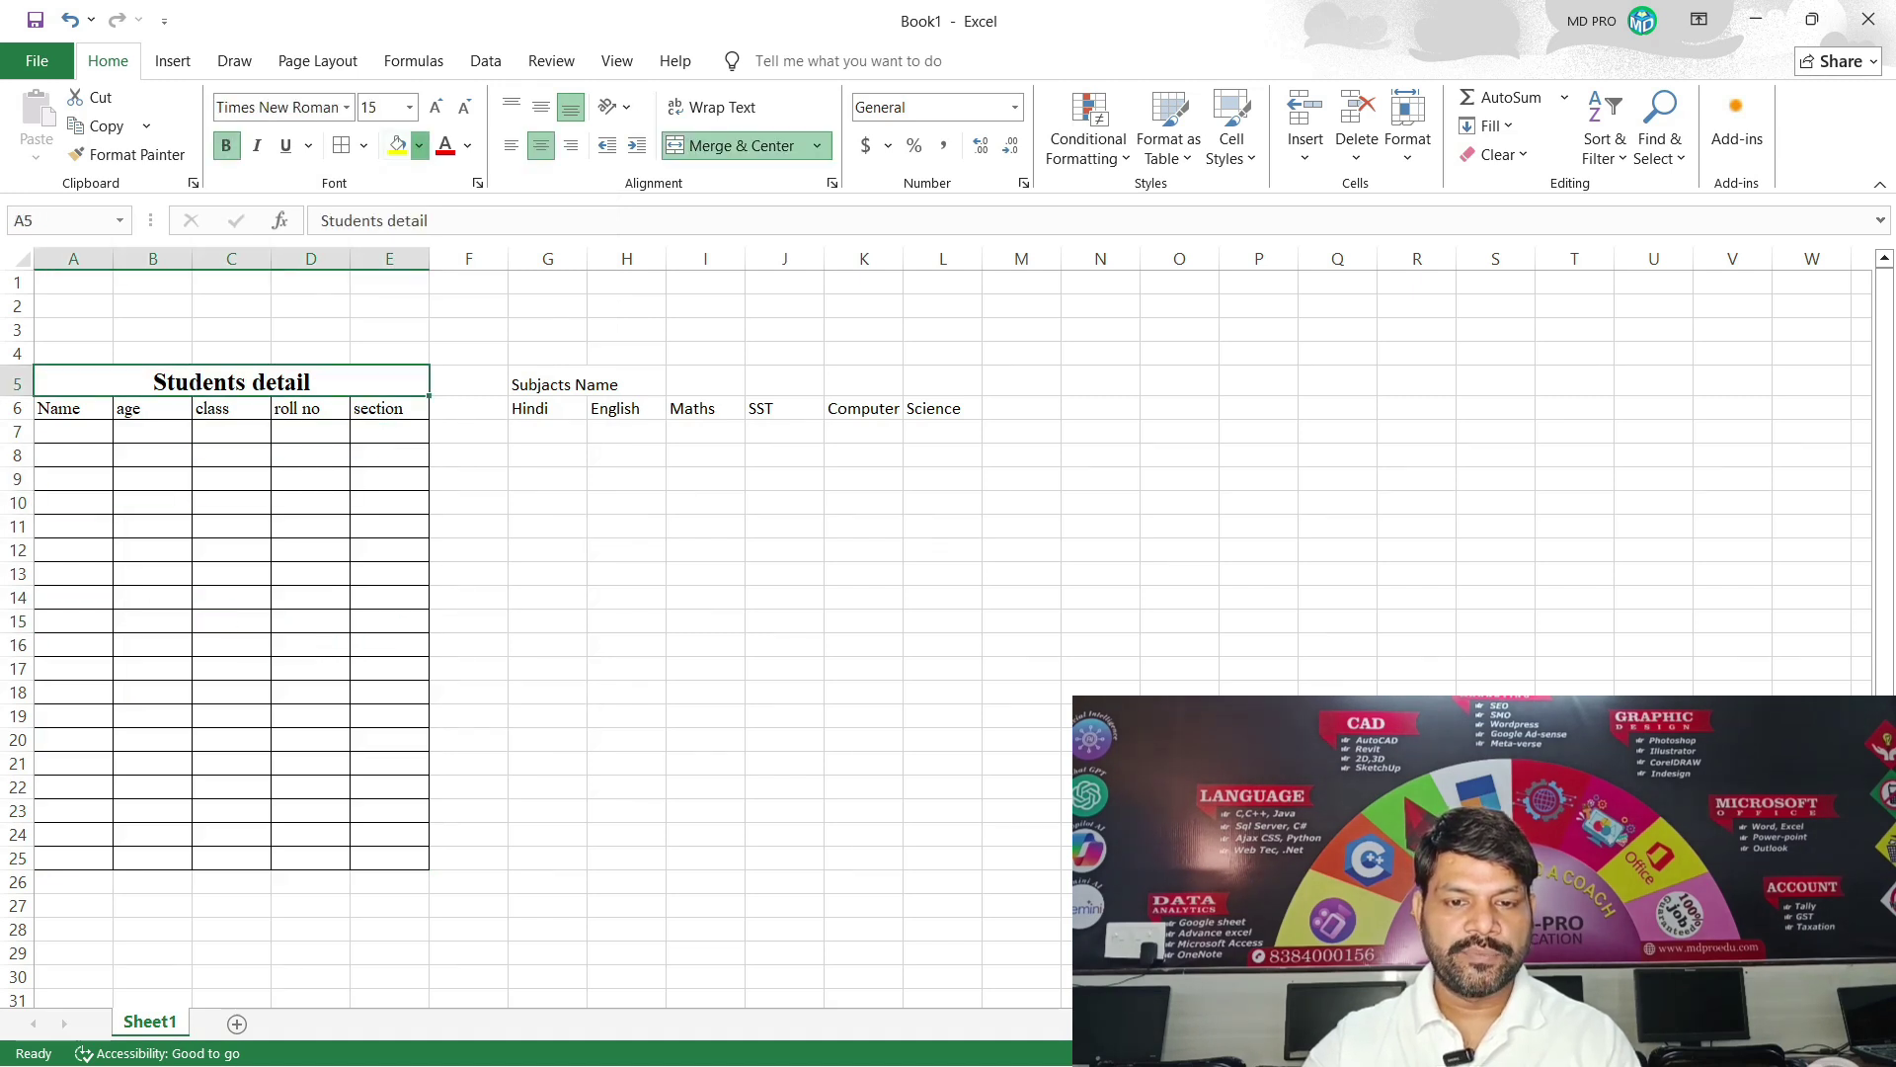
{"action": "left_click", "coordinate": [419, 145]}
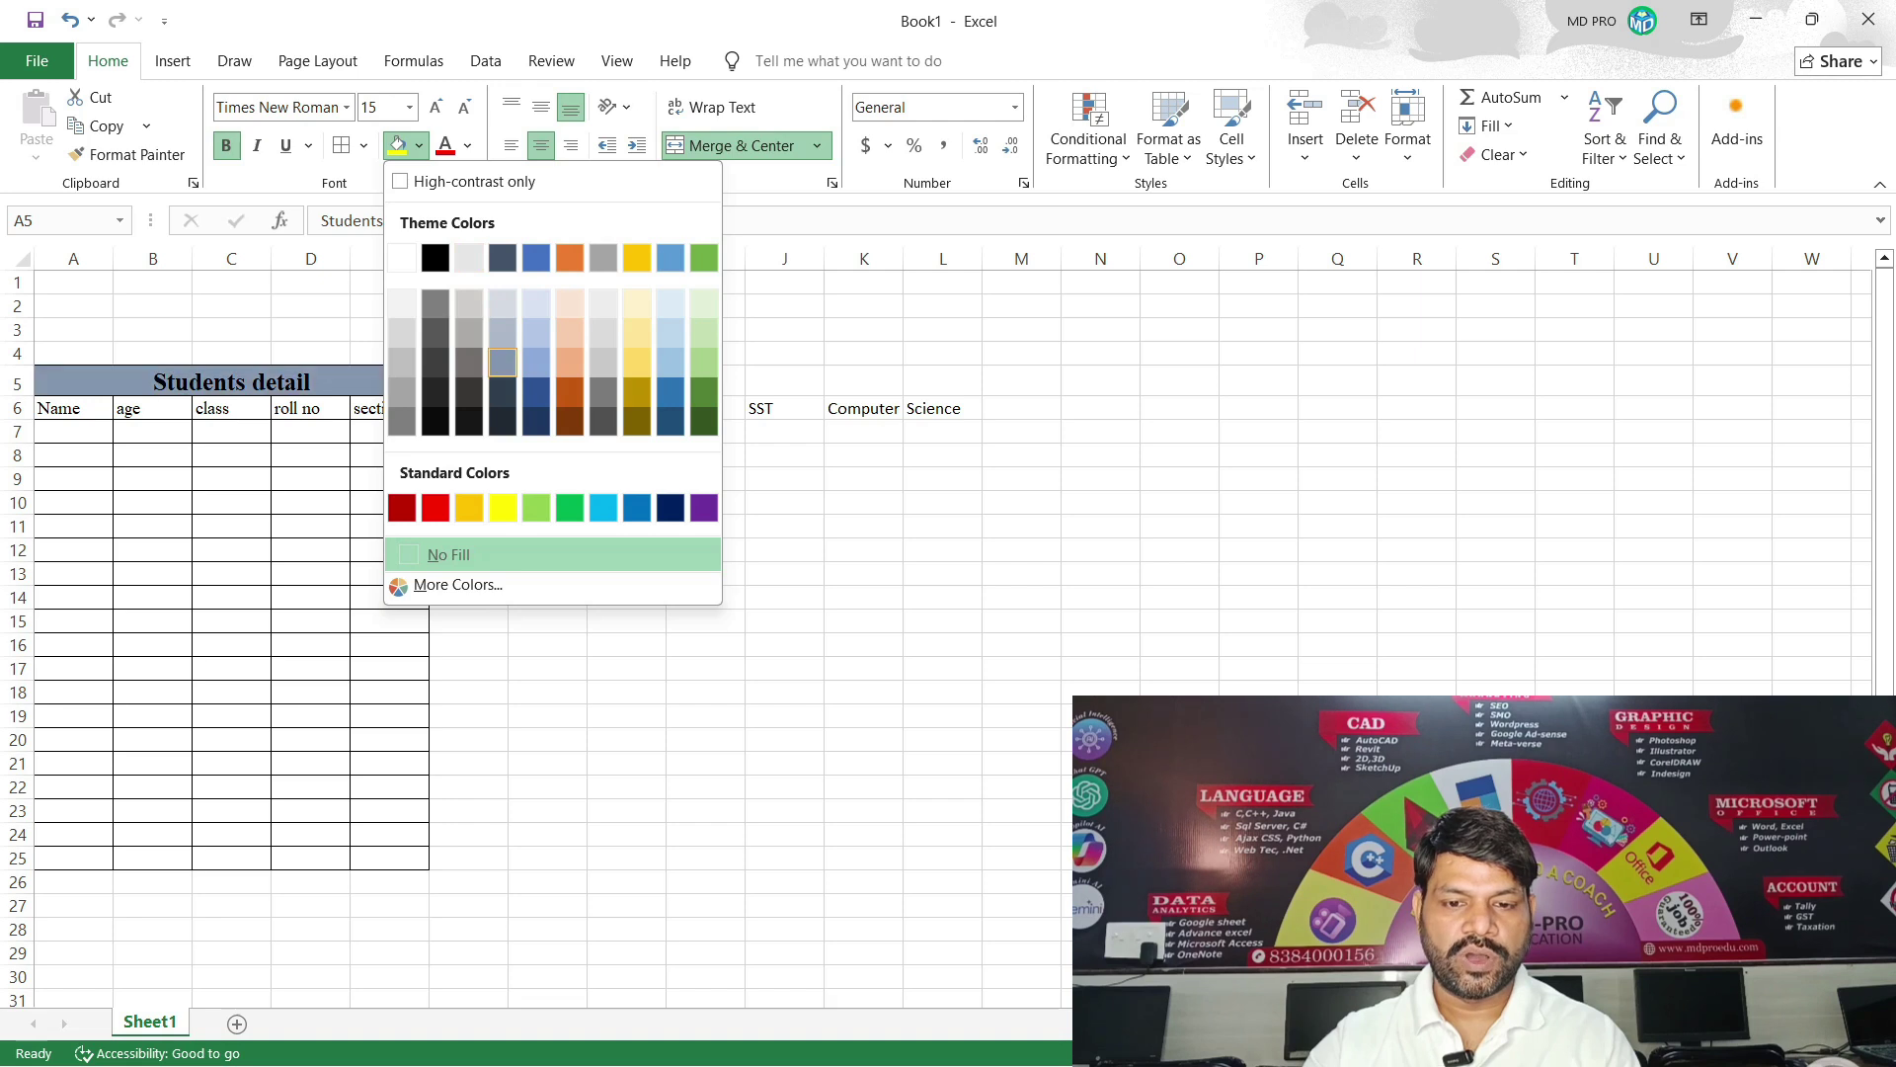
{"action": "left_click", "coordinate": [537, 361]}
Fill the heading cells A6 to E6 with Blue-Gray, Text 2, Lighter 60%.
{"action": "left_click_drag", "start_coordinate": [389, 408], "coordinate": [73, 408]}
{"action": "left_click", "coordinate": [419, 145]}
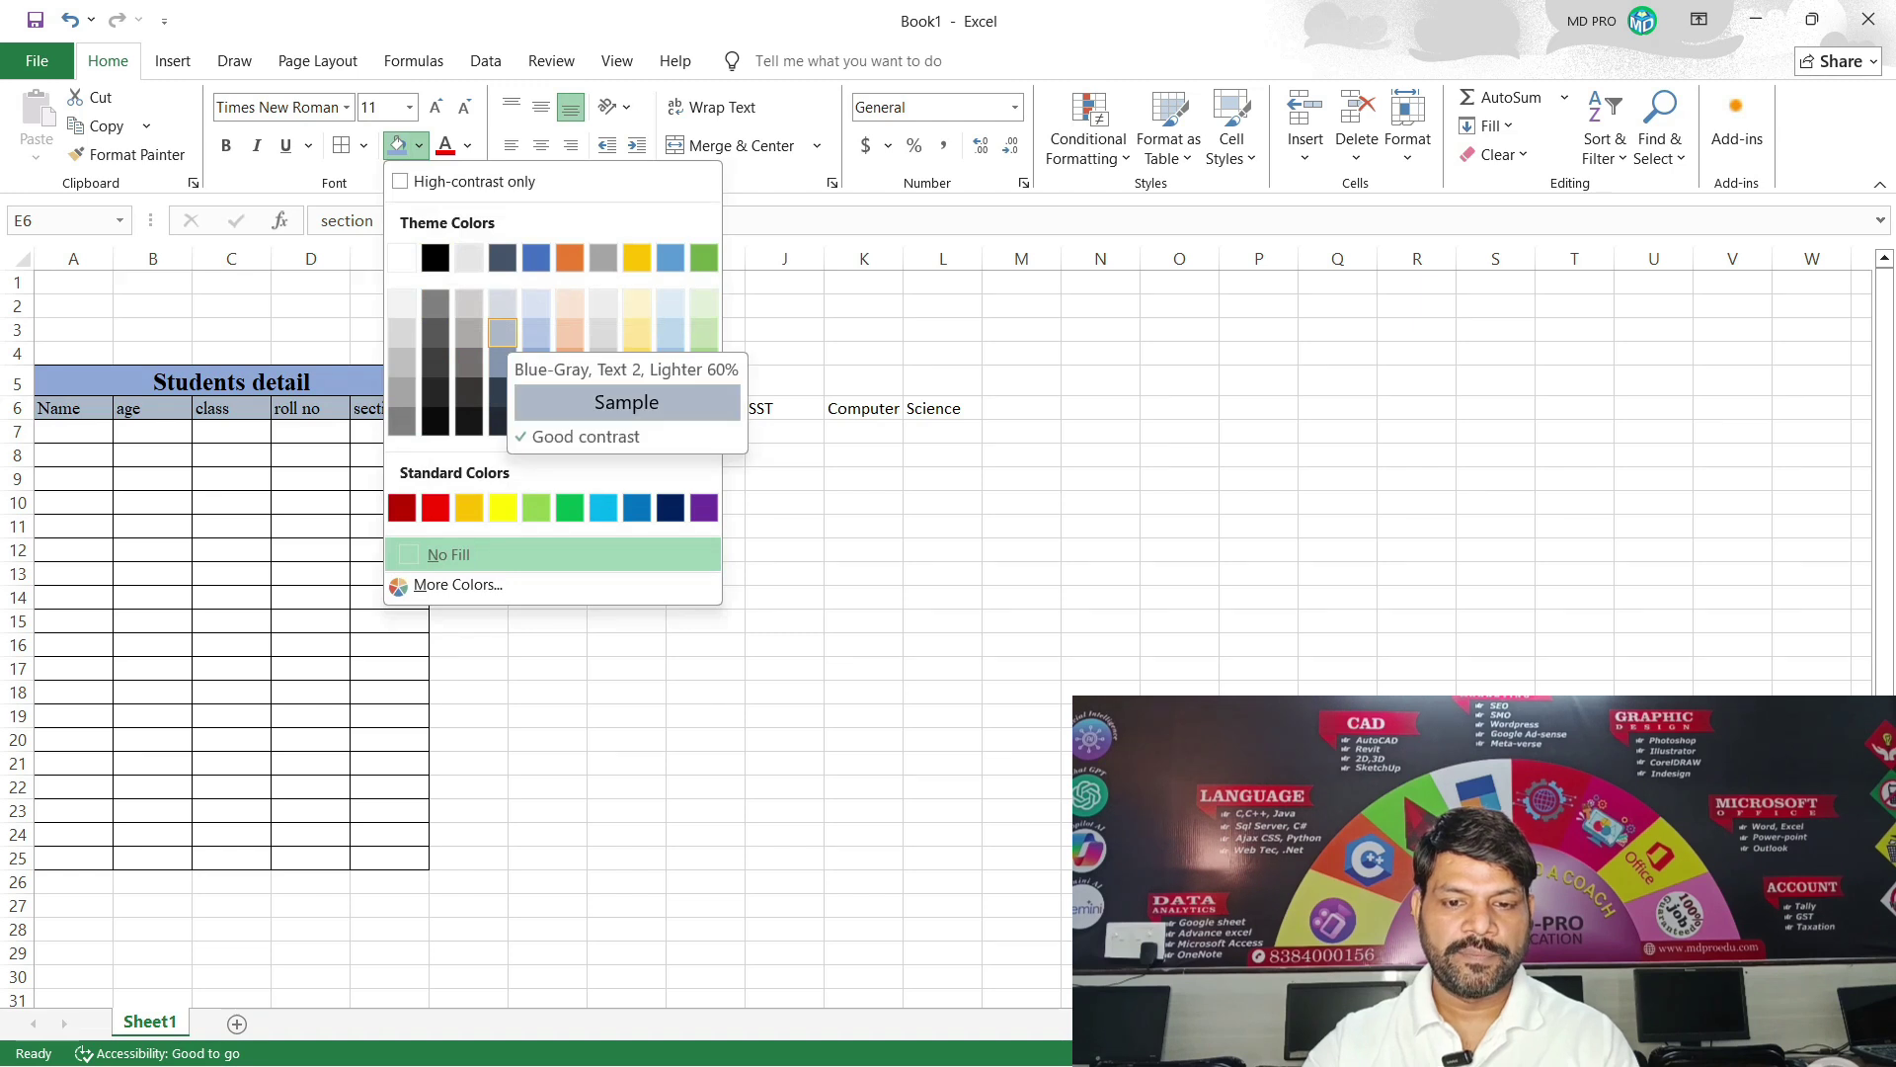
{"action": "left_click", "coordinate": [503, 333]}
{"action": "left_click", "coordinate": [310, 501]}
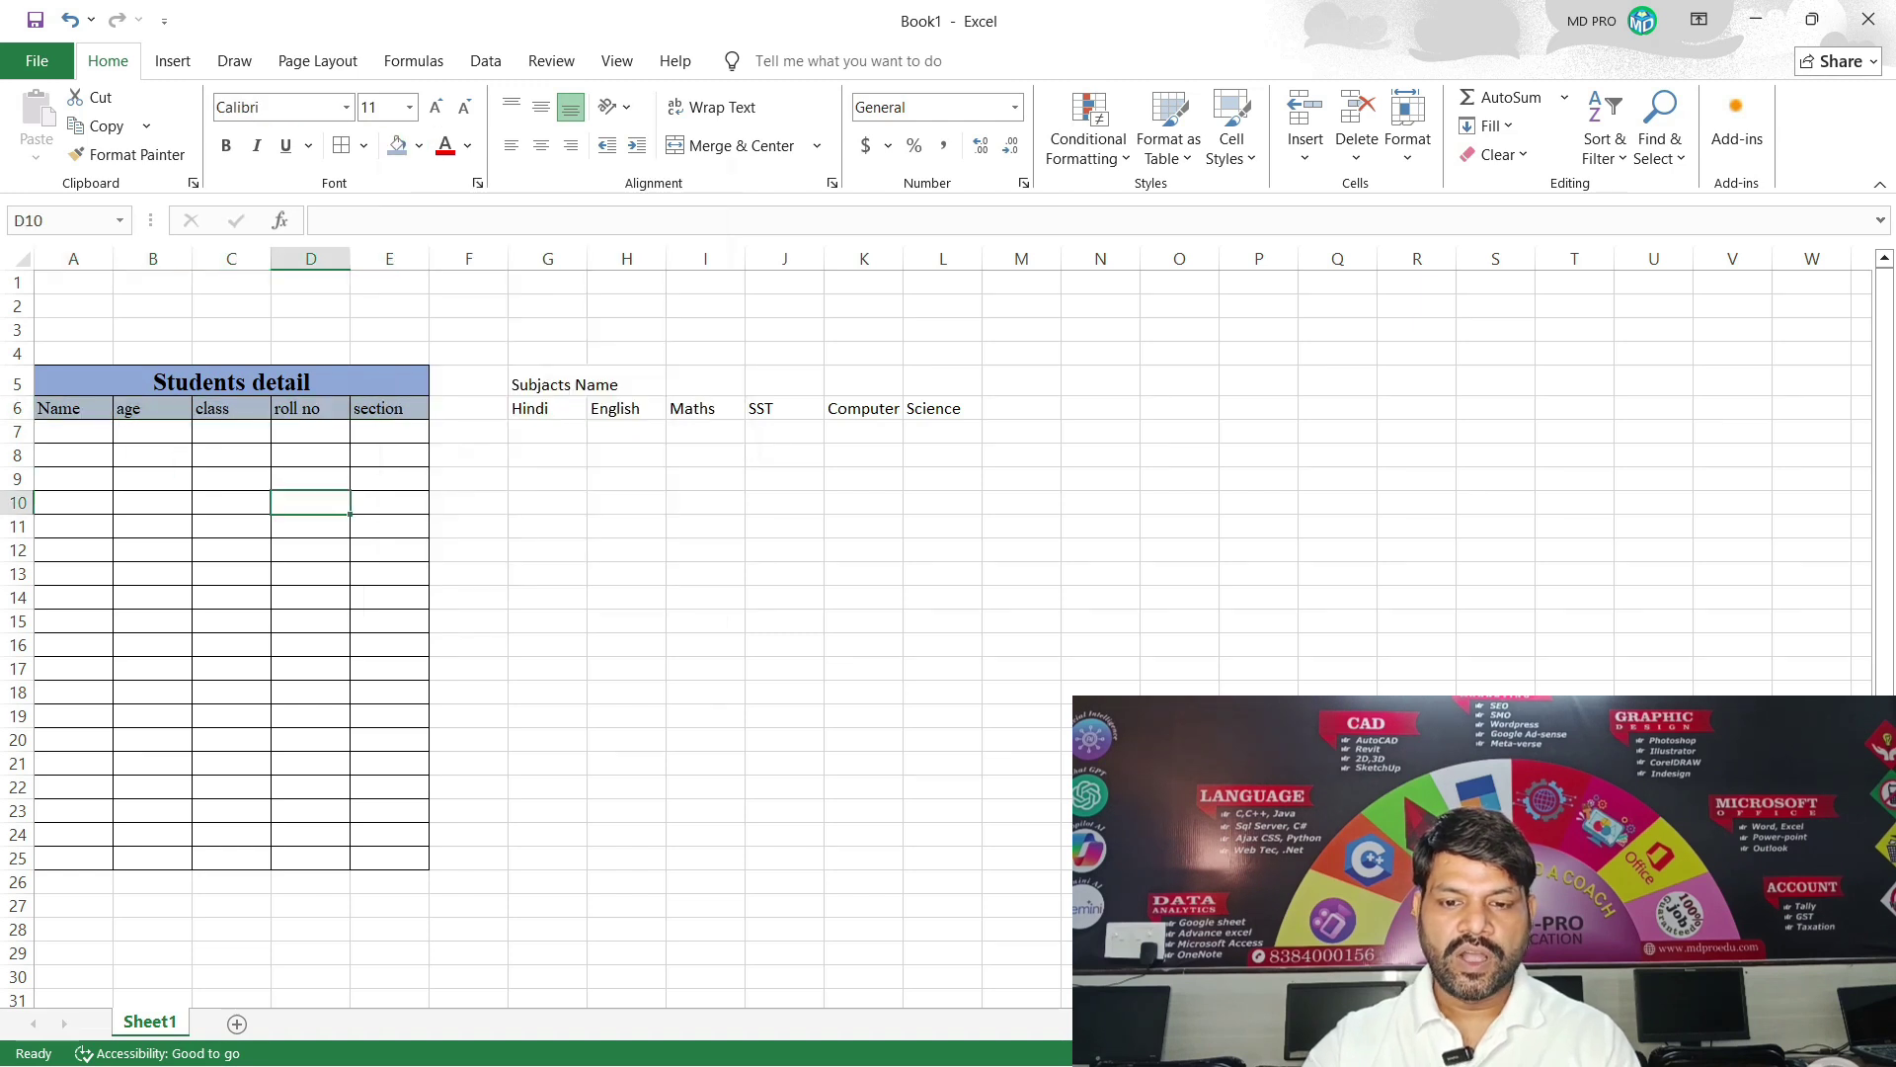
{"action": "left_click_drag", "start_coordinate": [542, 385], "coordinate": [943, 386]}
{"action": "left_click", "coordinate": [705, 527]}
{"action": "left_click", "coordinate": [547, 385]}
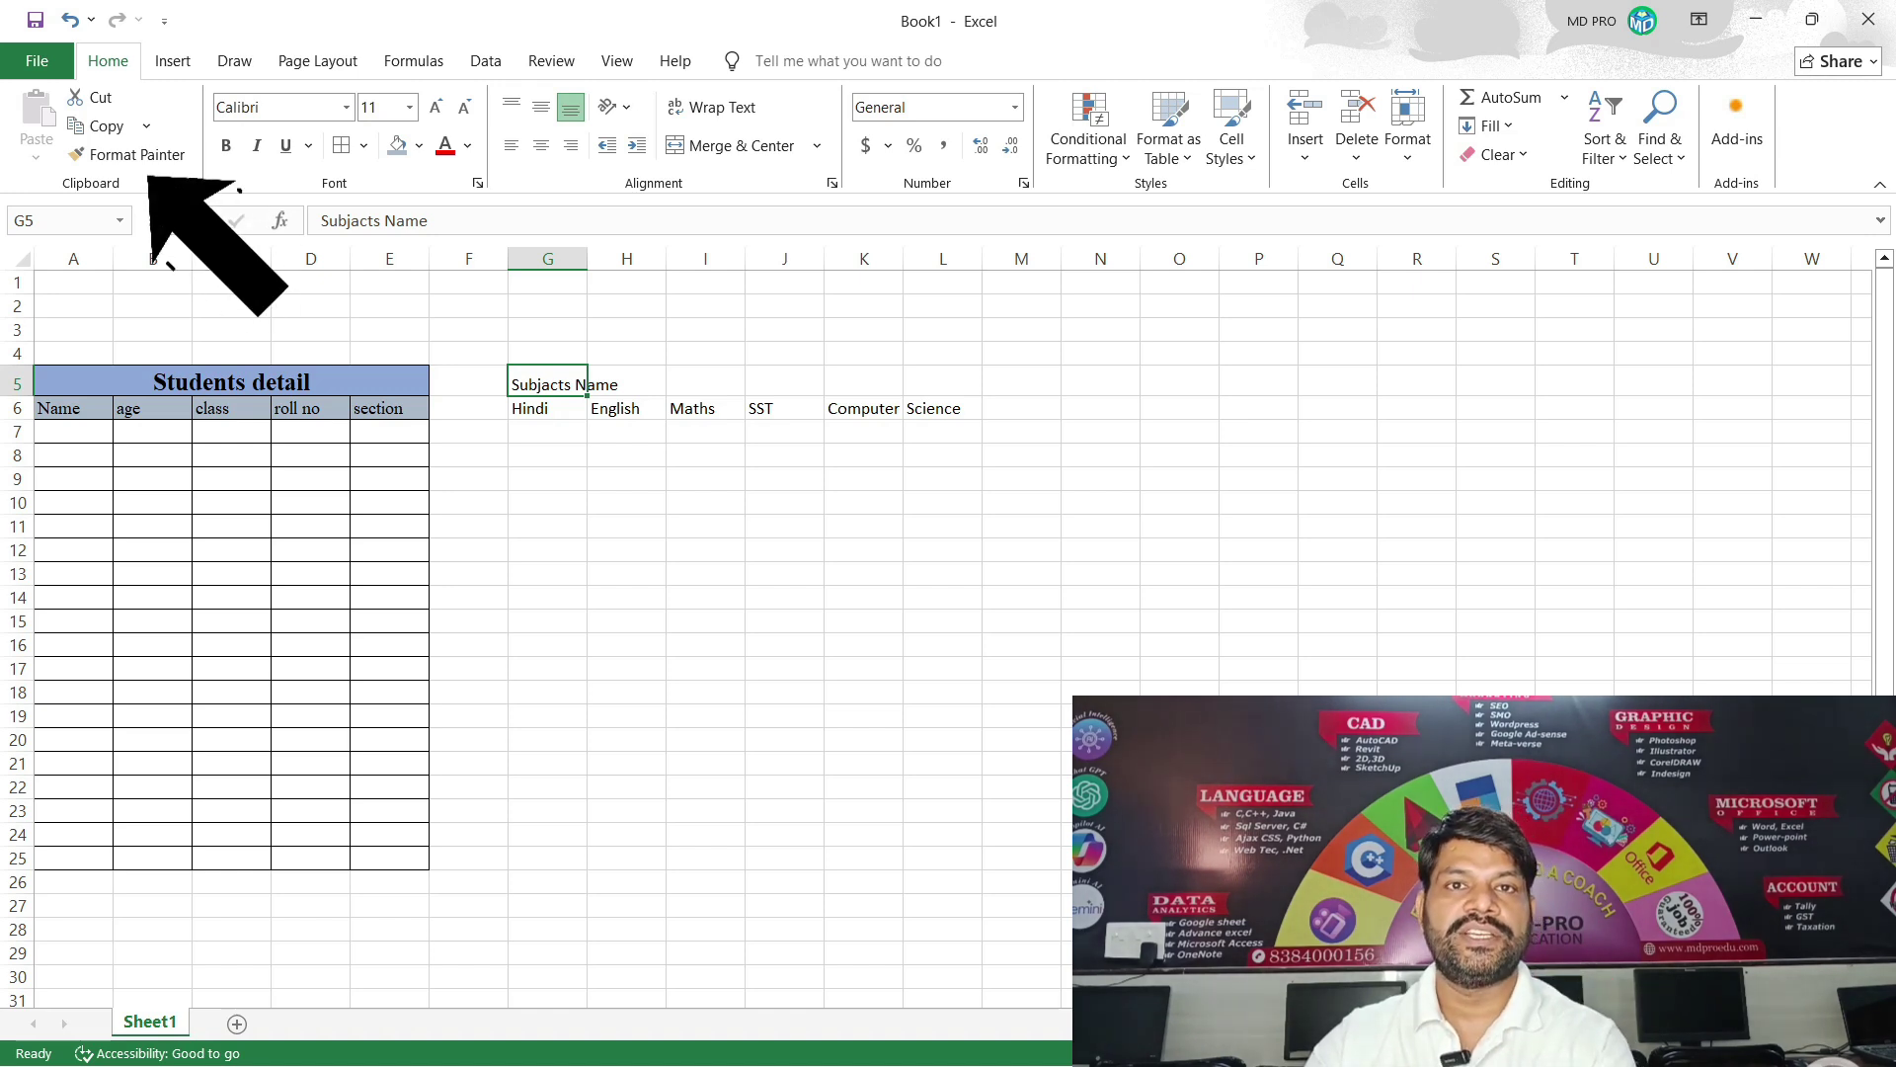
Copy the "Students detail" title formatting onto cells G5 to K5 of the "Subjacts Name" title with Format Painter.
{"action": "left_click", "coordinate": [231, 381]}
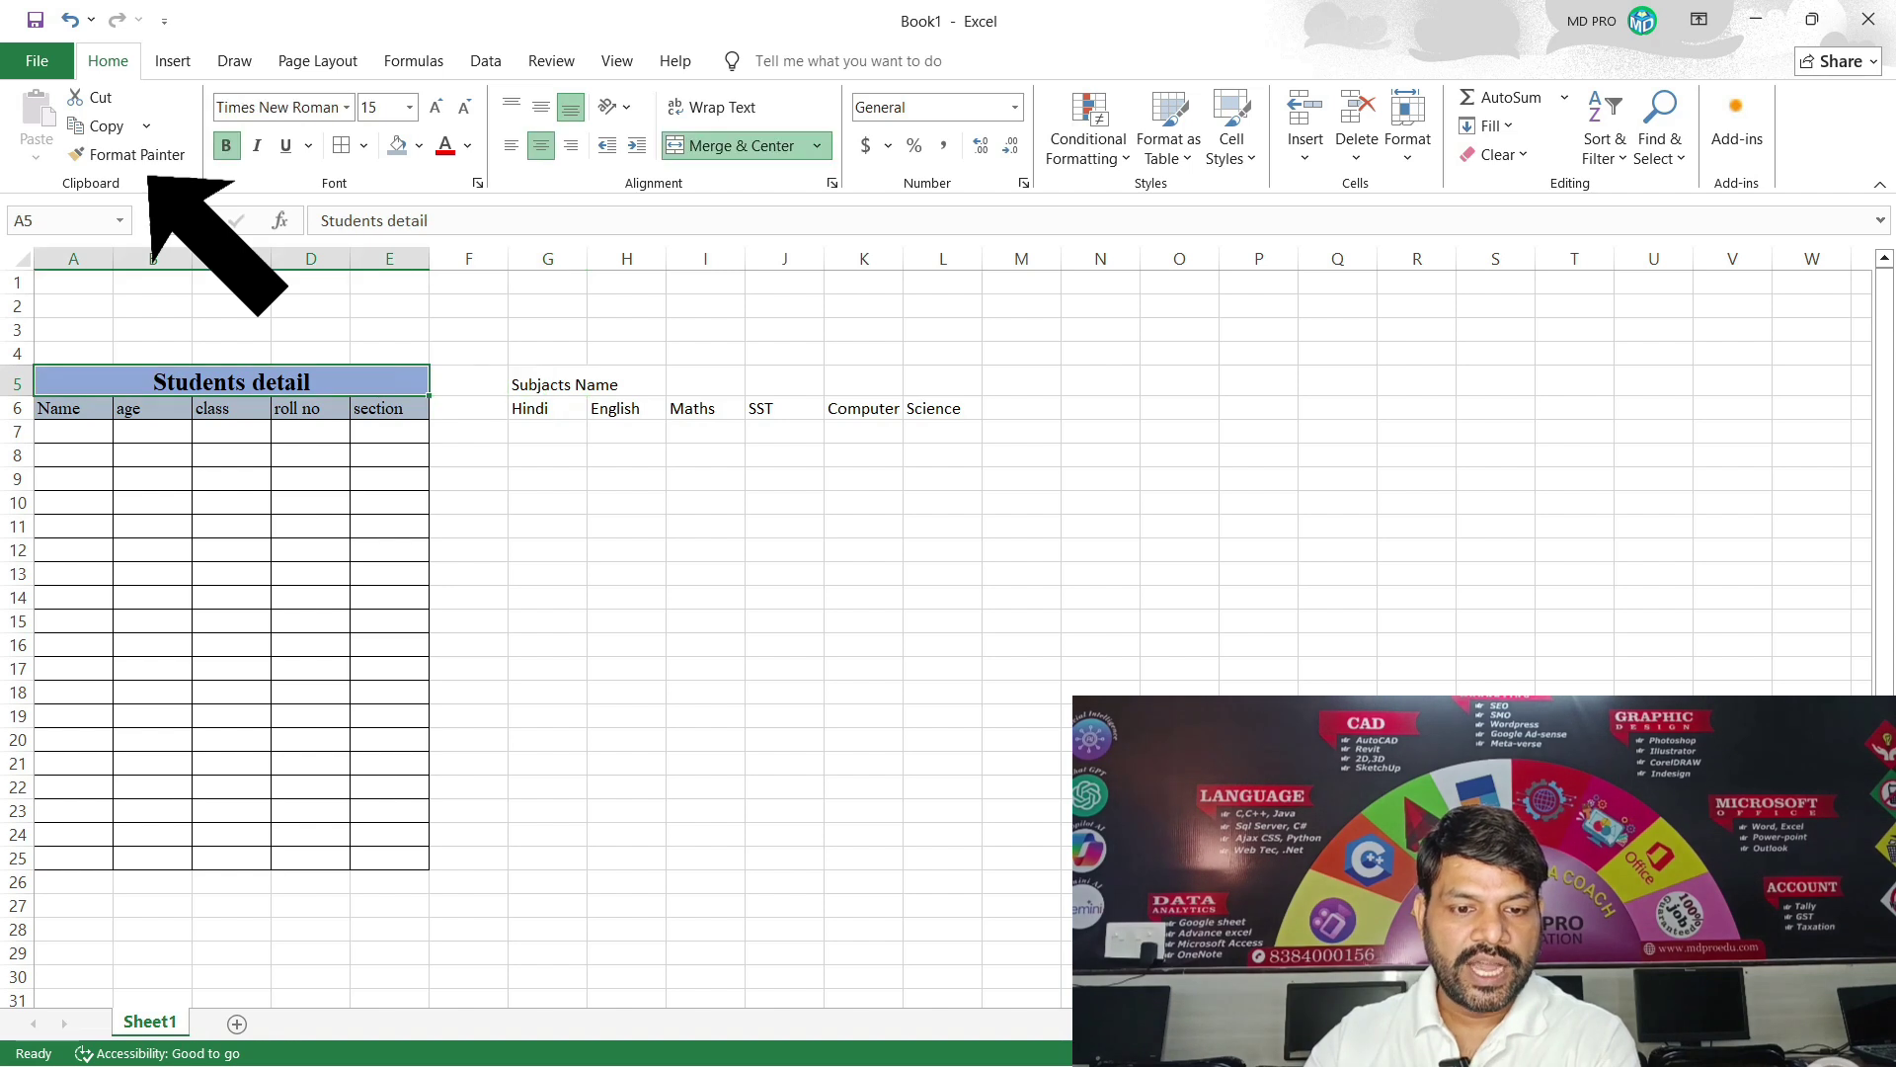
{"action": "left_click", "coordinate": [126, 154]}
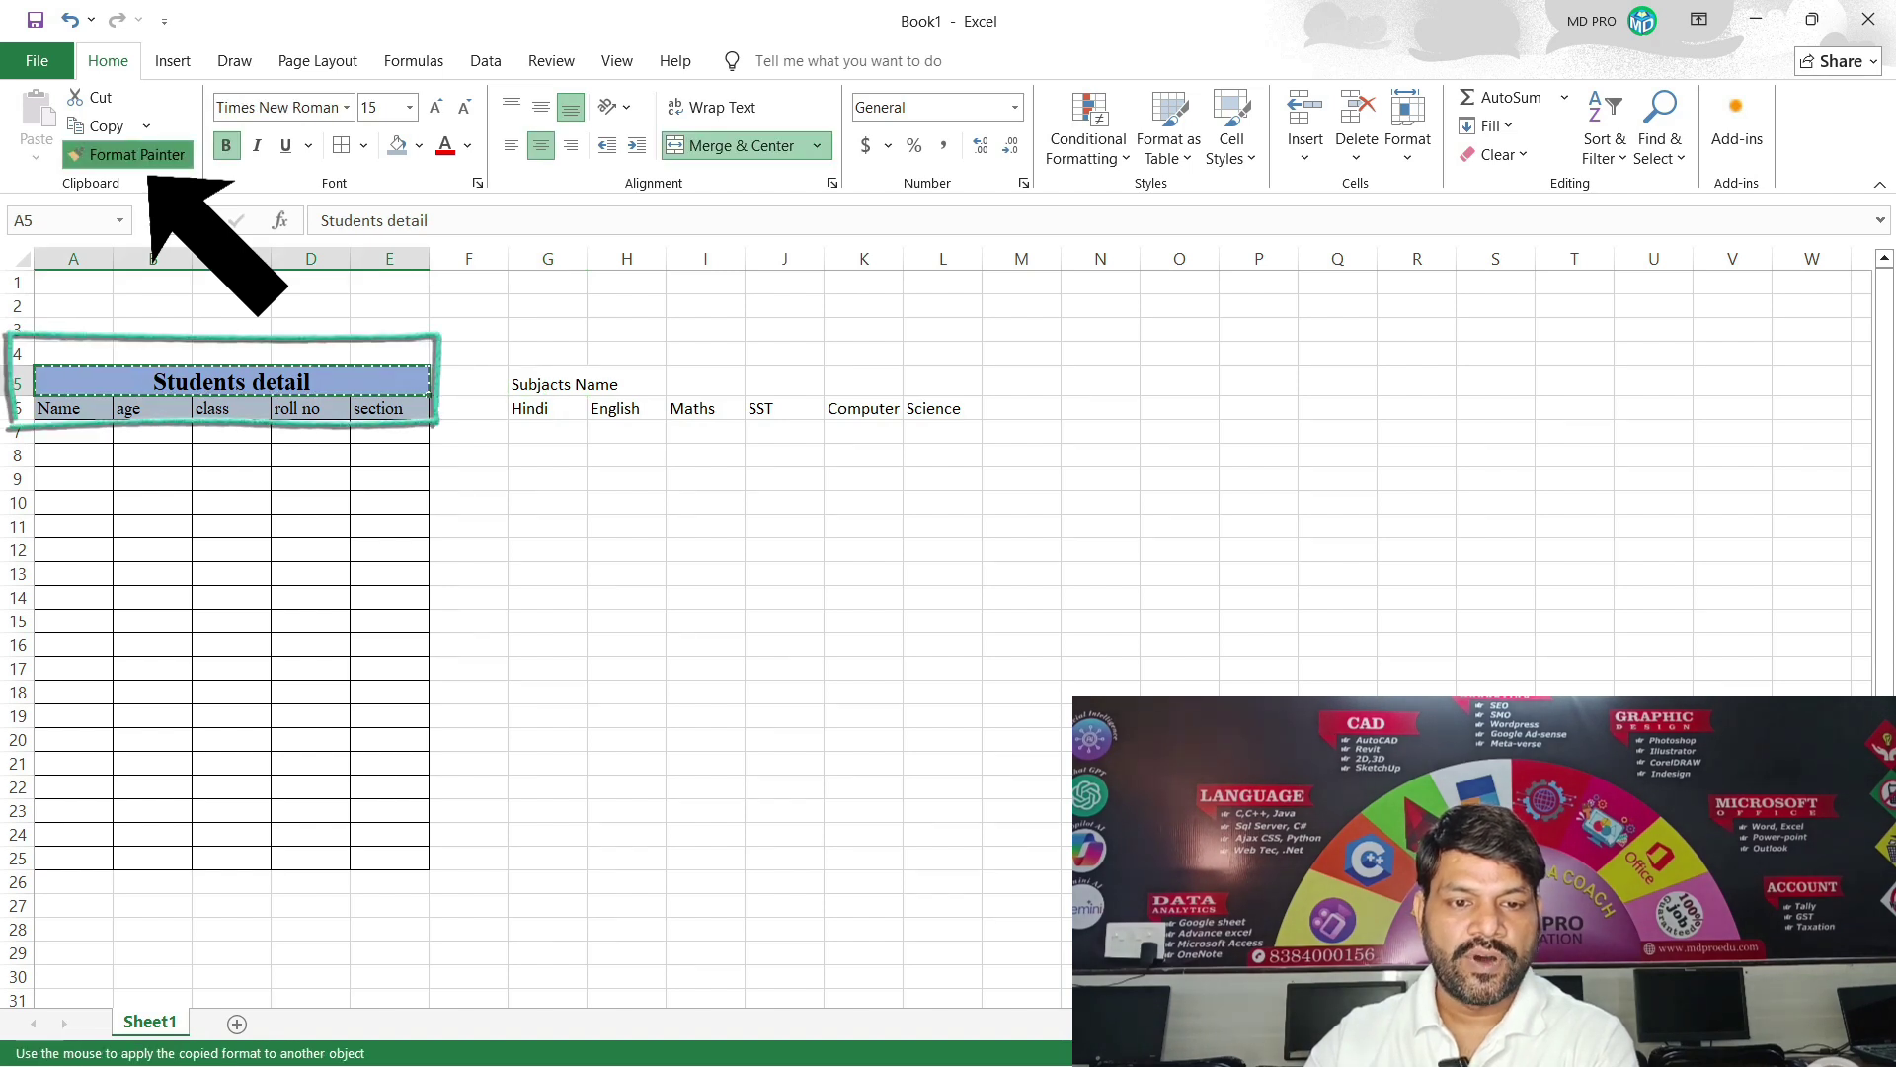
{"action": "left_click_drag", "start_coordinate": [548, 384], "coordinate": [864, 385]}
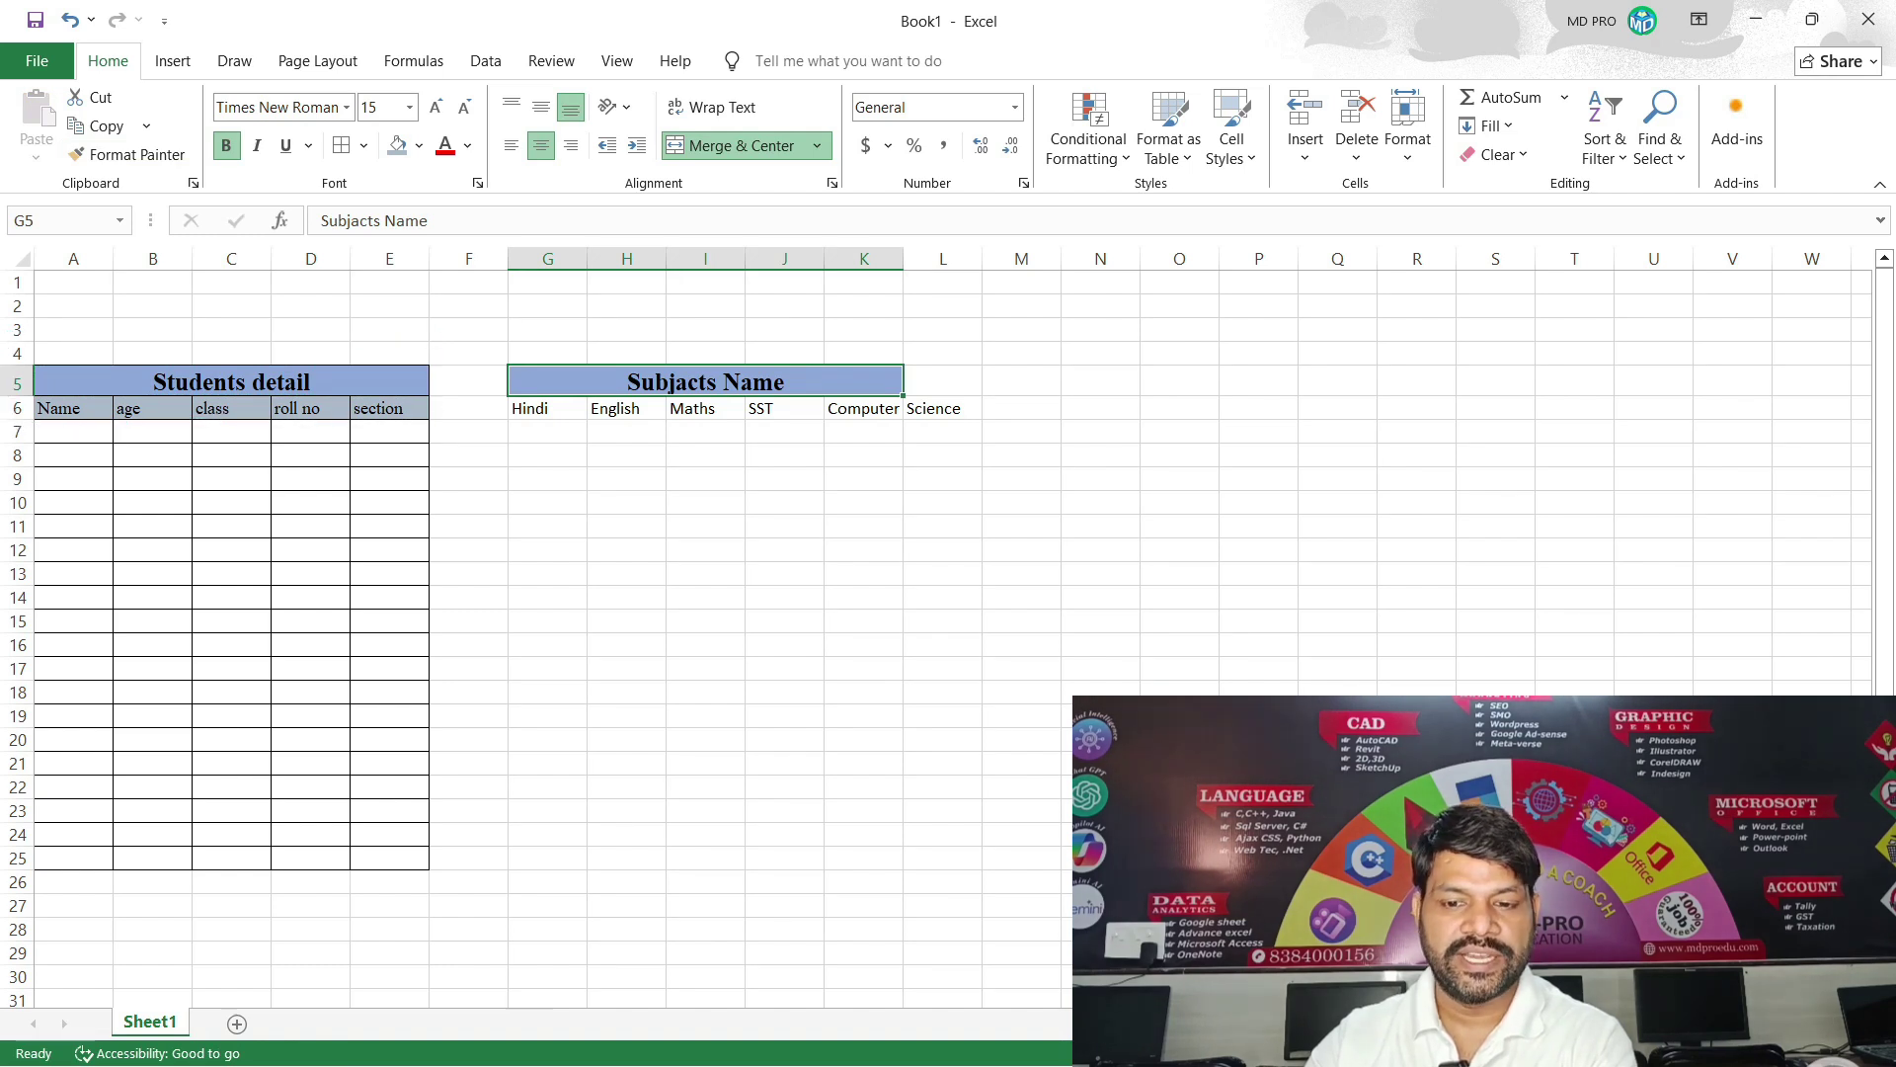
{"action": "left_click", "coordinate": [942, 381]}
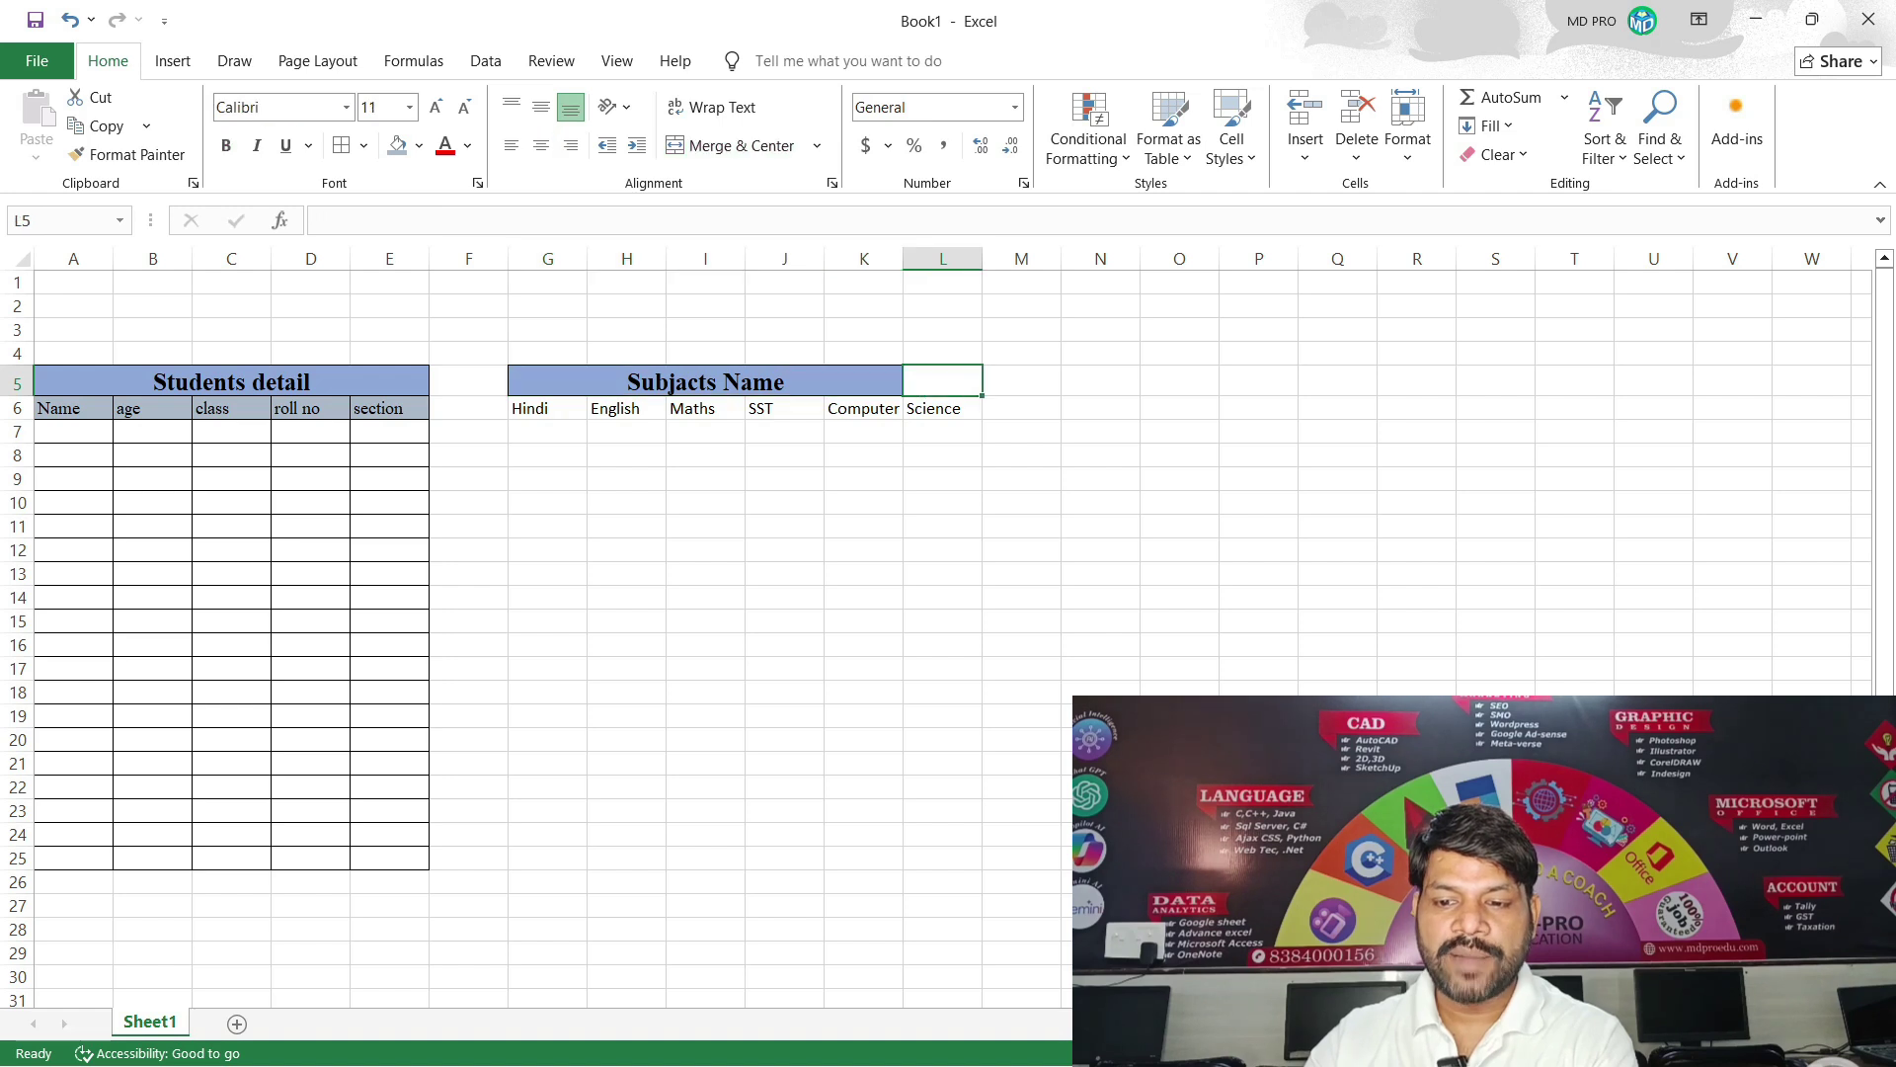
{"action": "left_click", "coordinate": [705, 381]}
{"action": "left_click", "coordinate": [942, 381]}
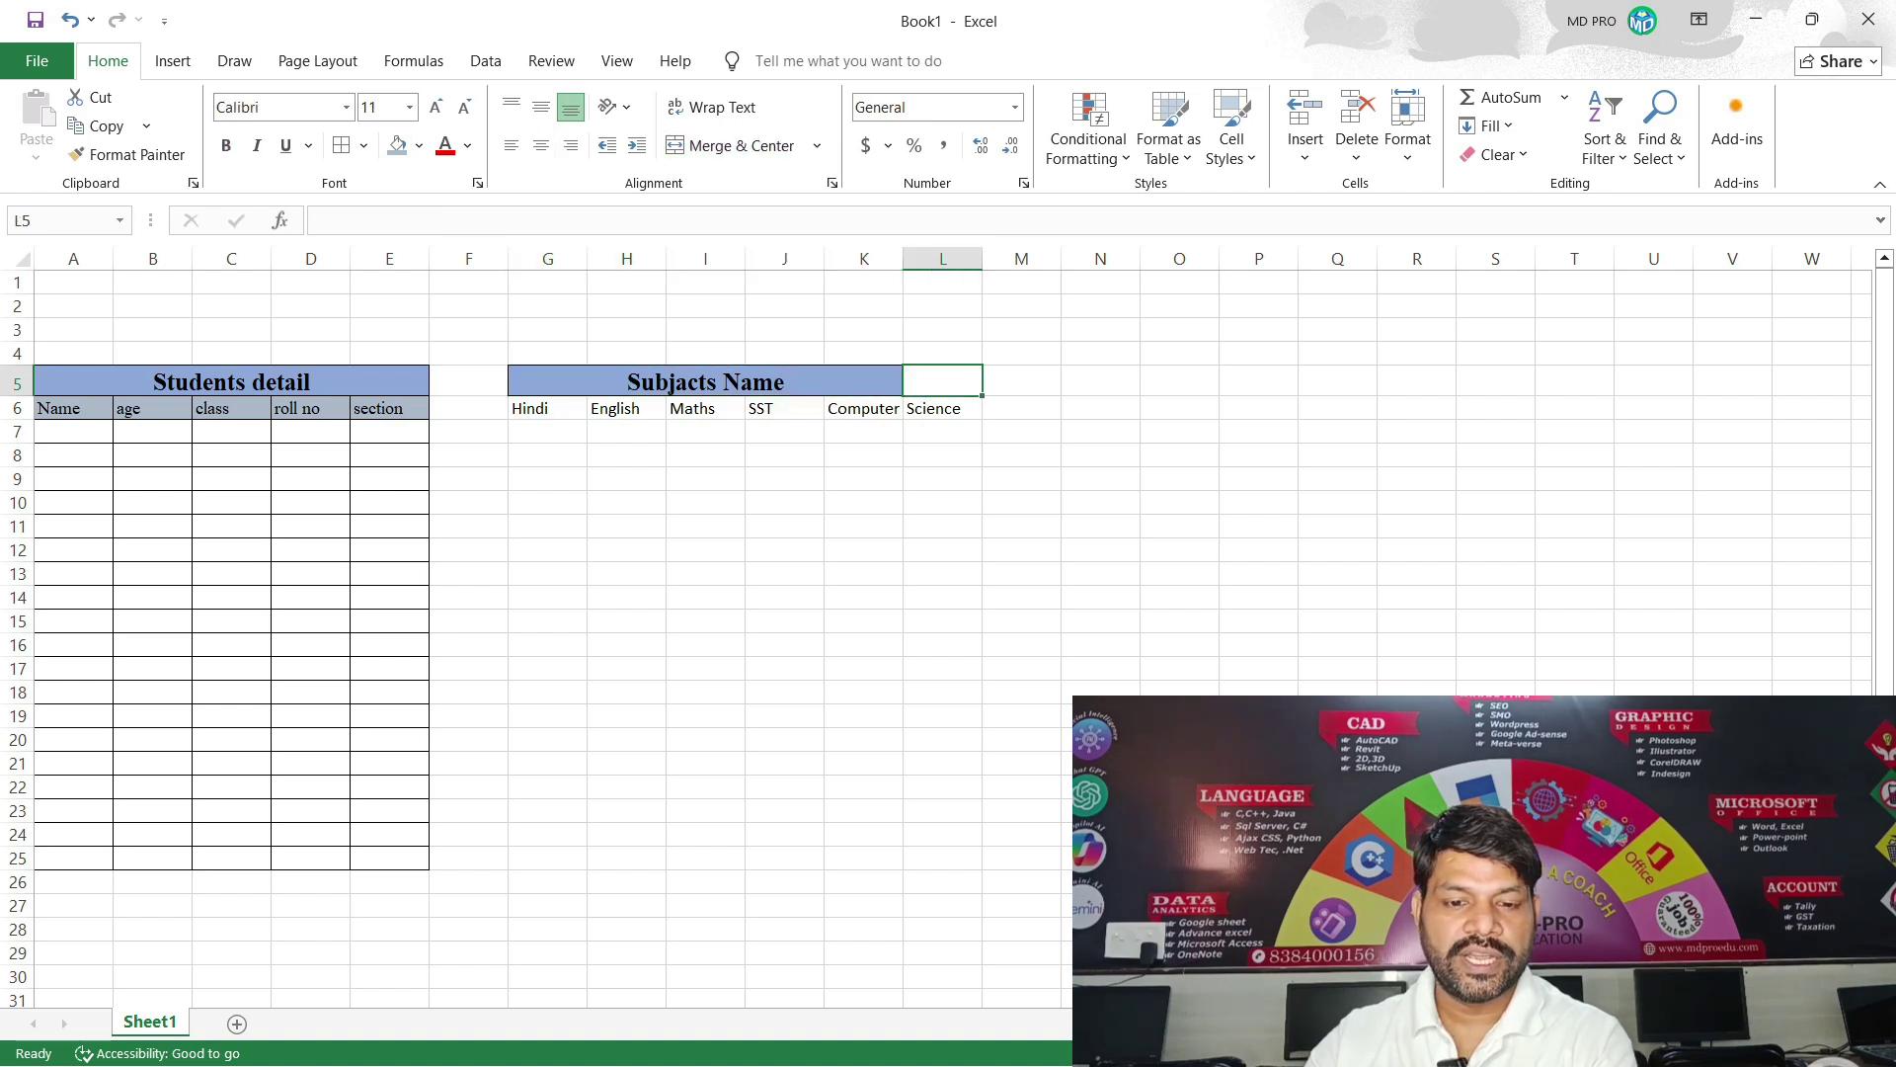
Extend the "Subjacts Name" title by merging and centering it across cells G5 to L5.
{"action": "left_click_drag", "start_coordinate": [73, 407], "coordinate": [389, 408]}
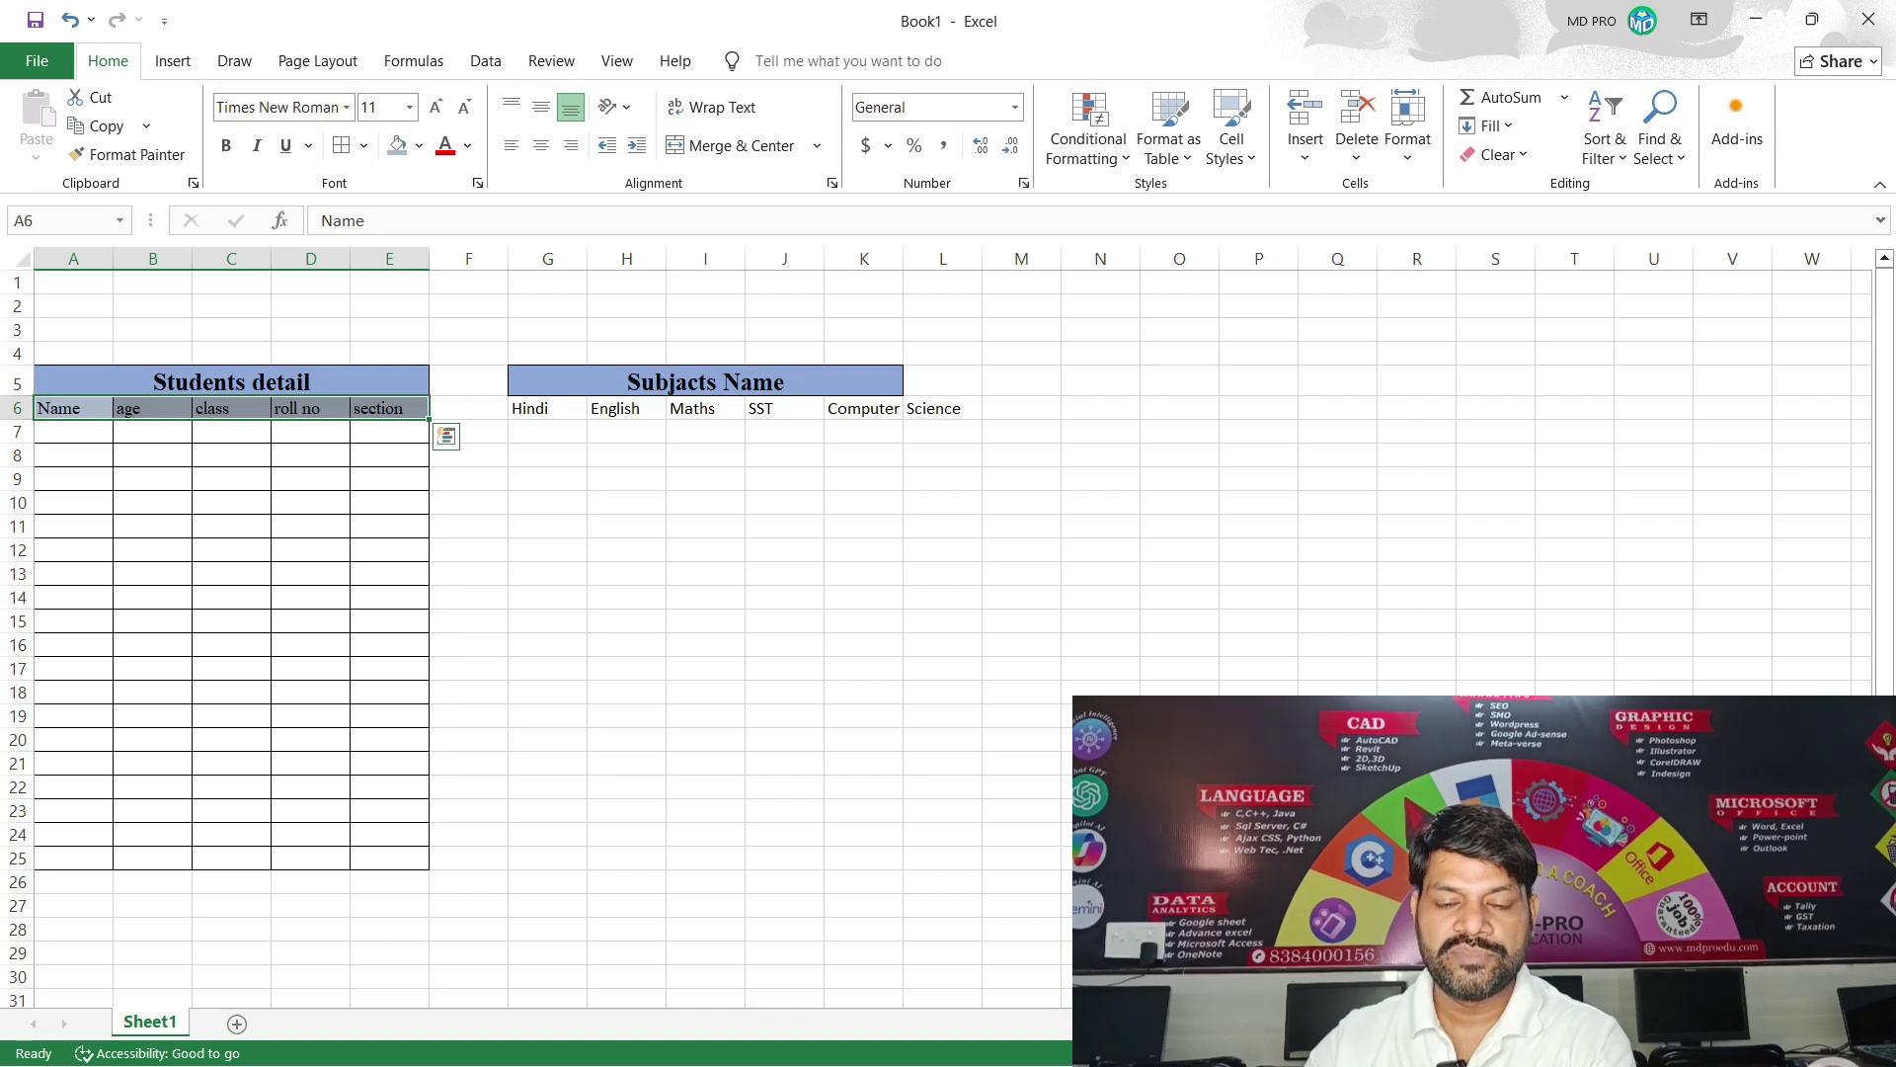
{"action": "left_click_drag", "start_coordinate": [547, 408], "coordinate": [942, 408]}
{"action": "left_click", "coordinate": [705, 381]}
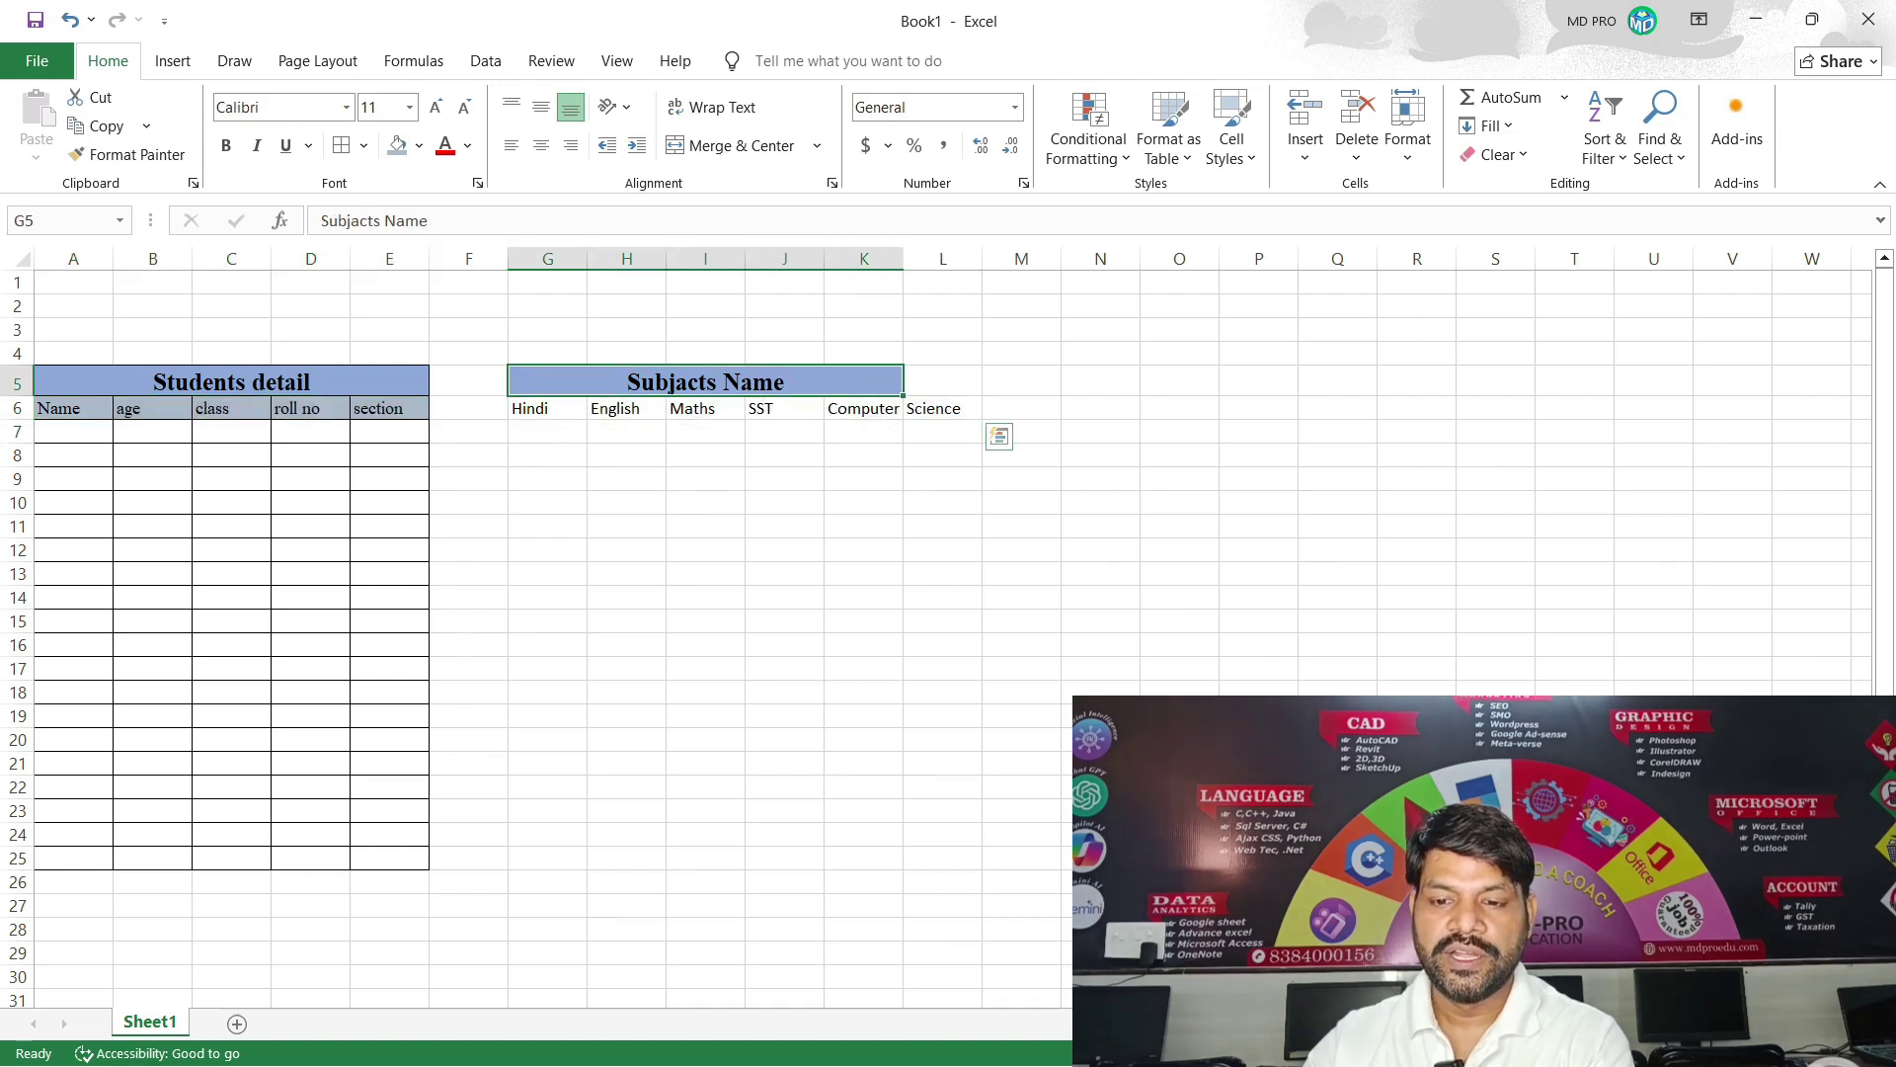
{"action": "key", "text": "shift+Right"}
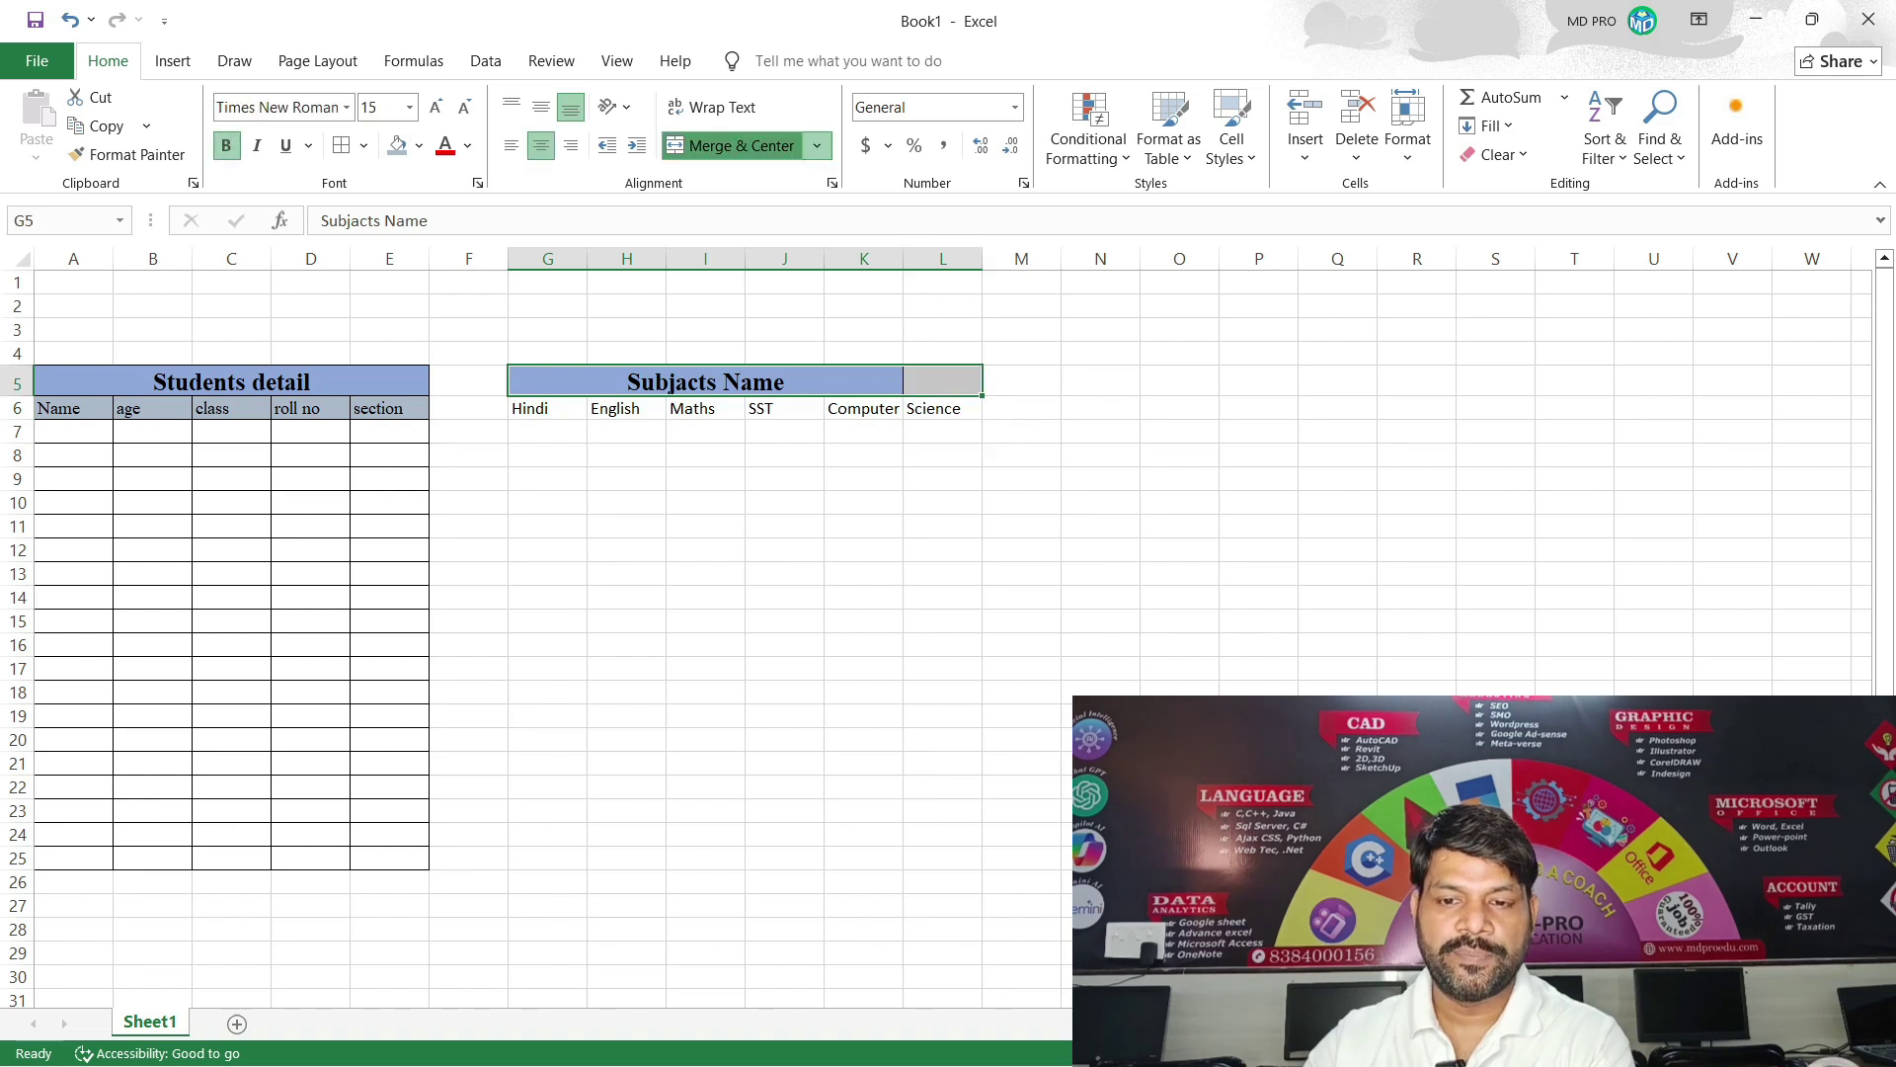
{"action": "left_click", "coordinate": [731, 145]}
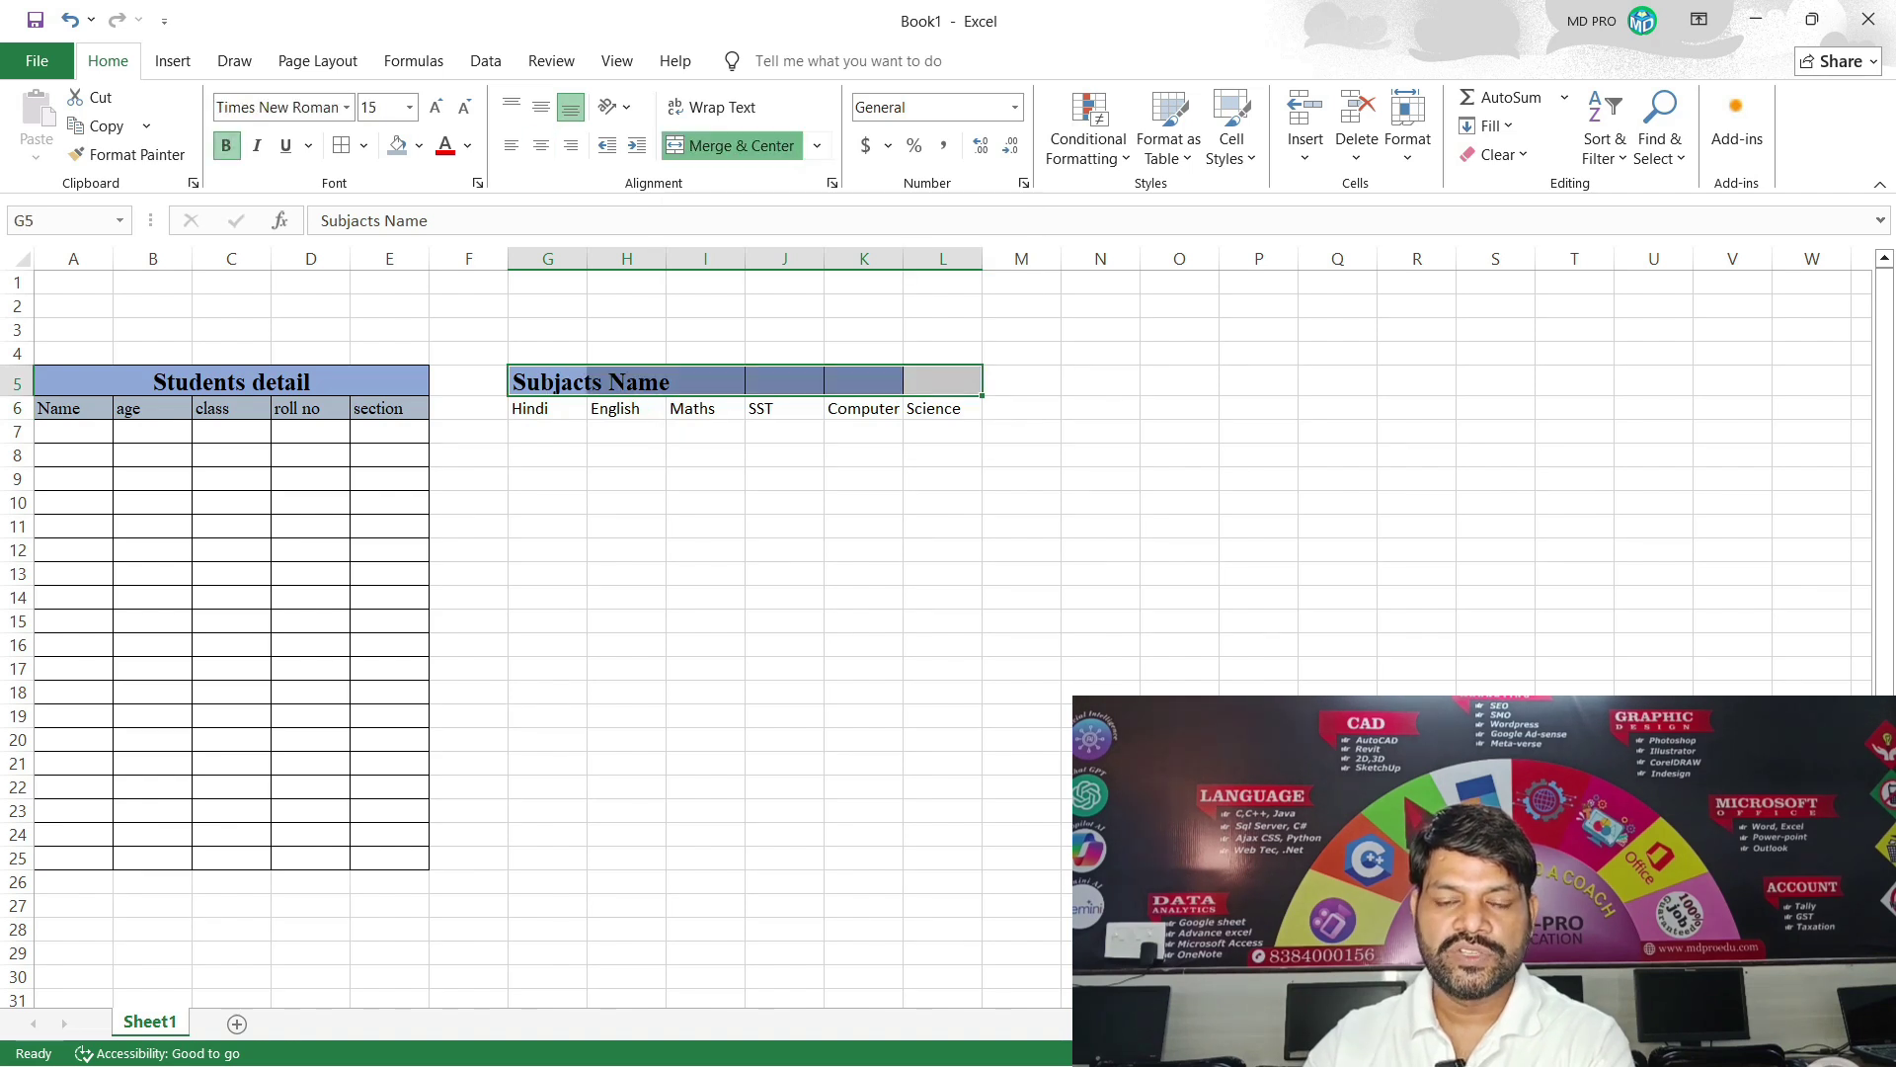
{"action": "left_click", "coordinate": [731, 146]}
{"action": "left_click", "coordinate": [784, 478]}
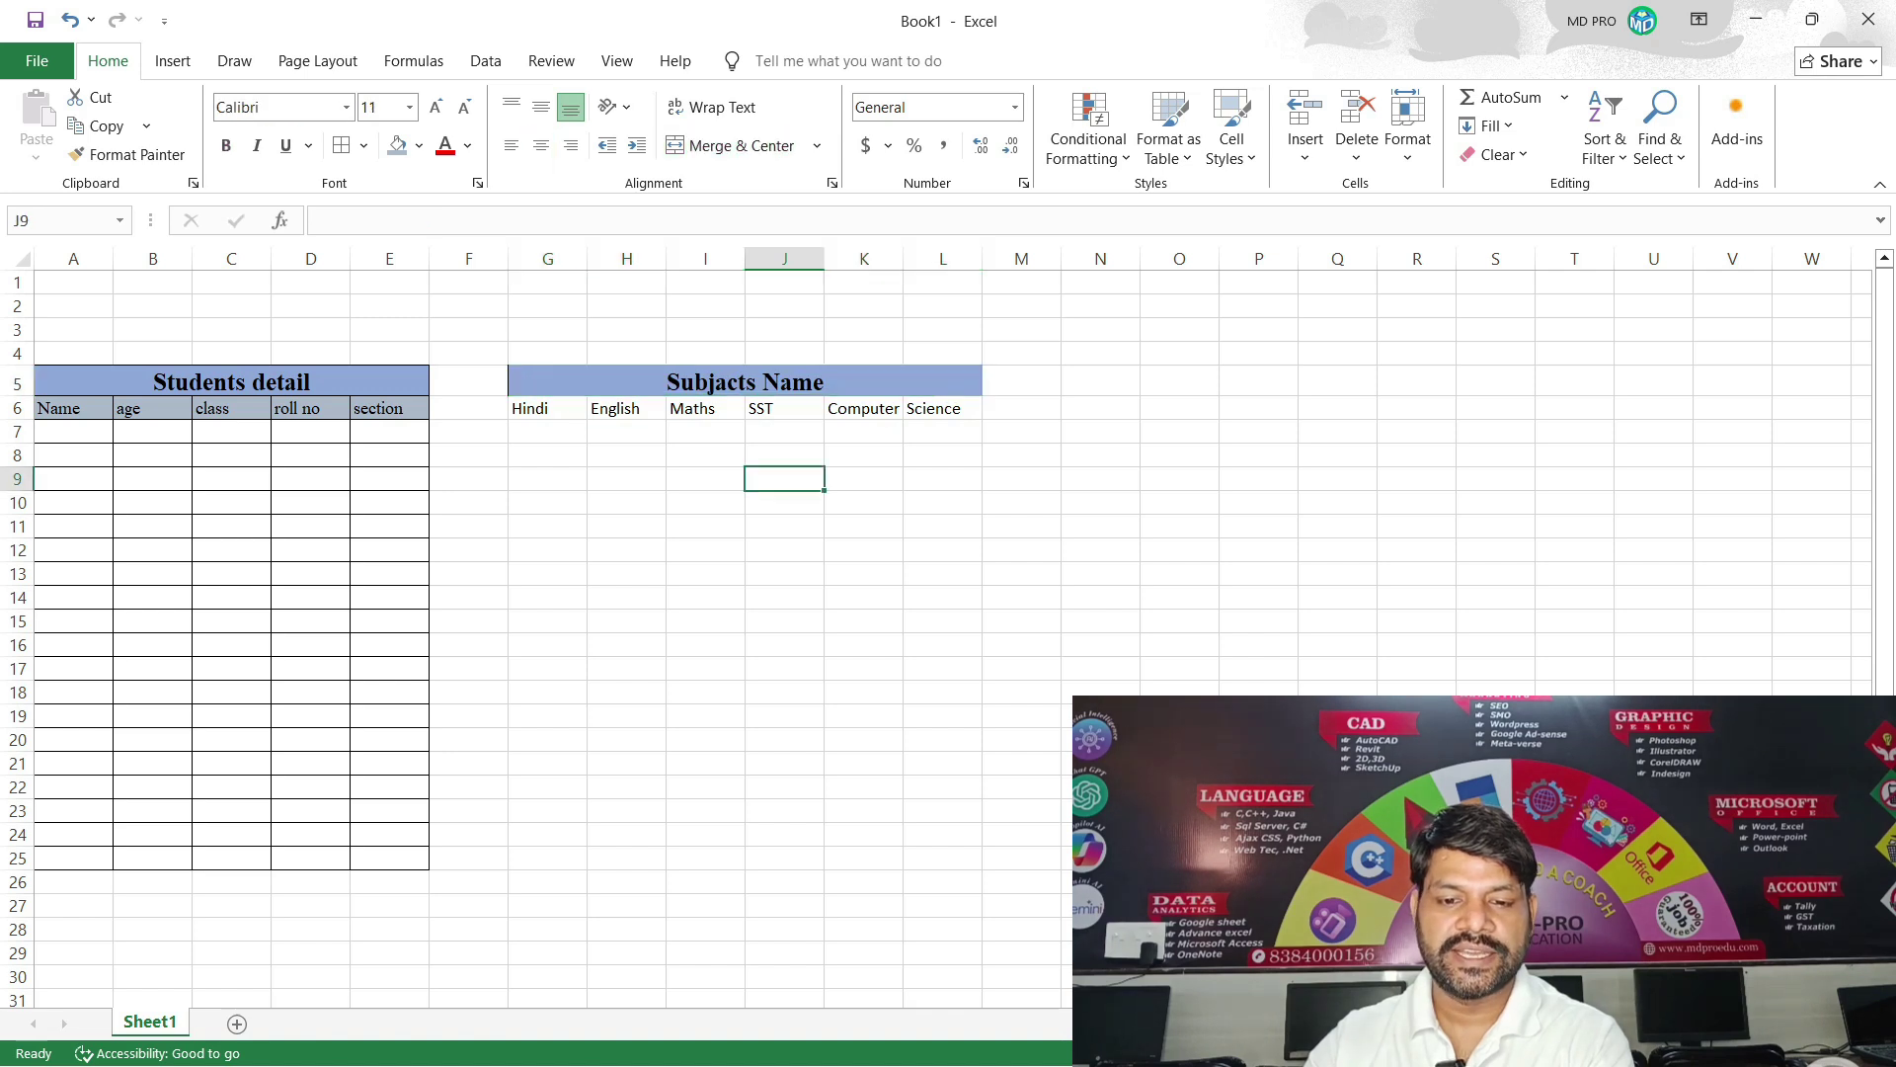
Copy the formatting of student heading cells A6 to E6 onto subject headings G6 to L6 with Format Painter.
{"action": "left_click", "coordinate": [547, 407]}
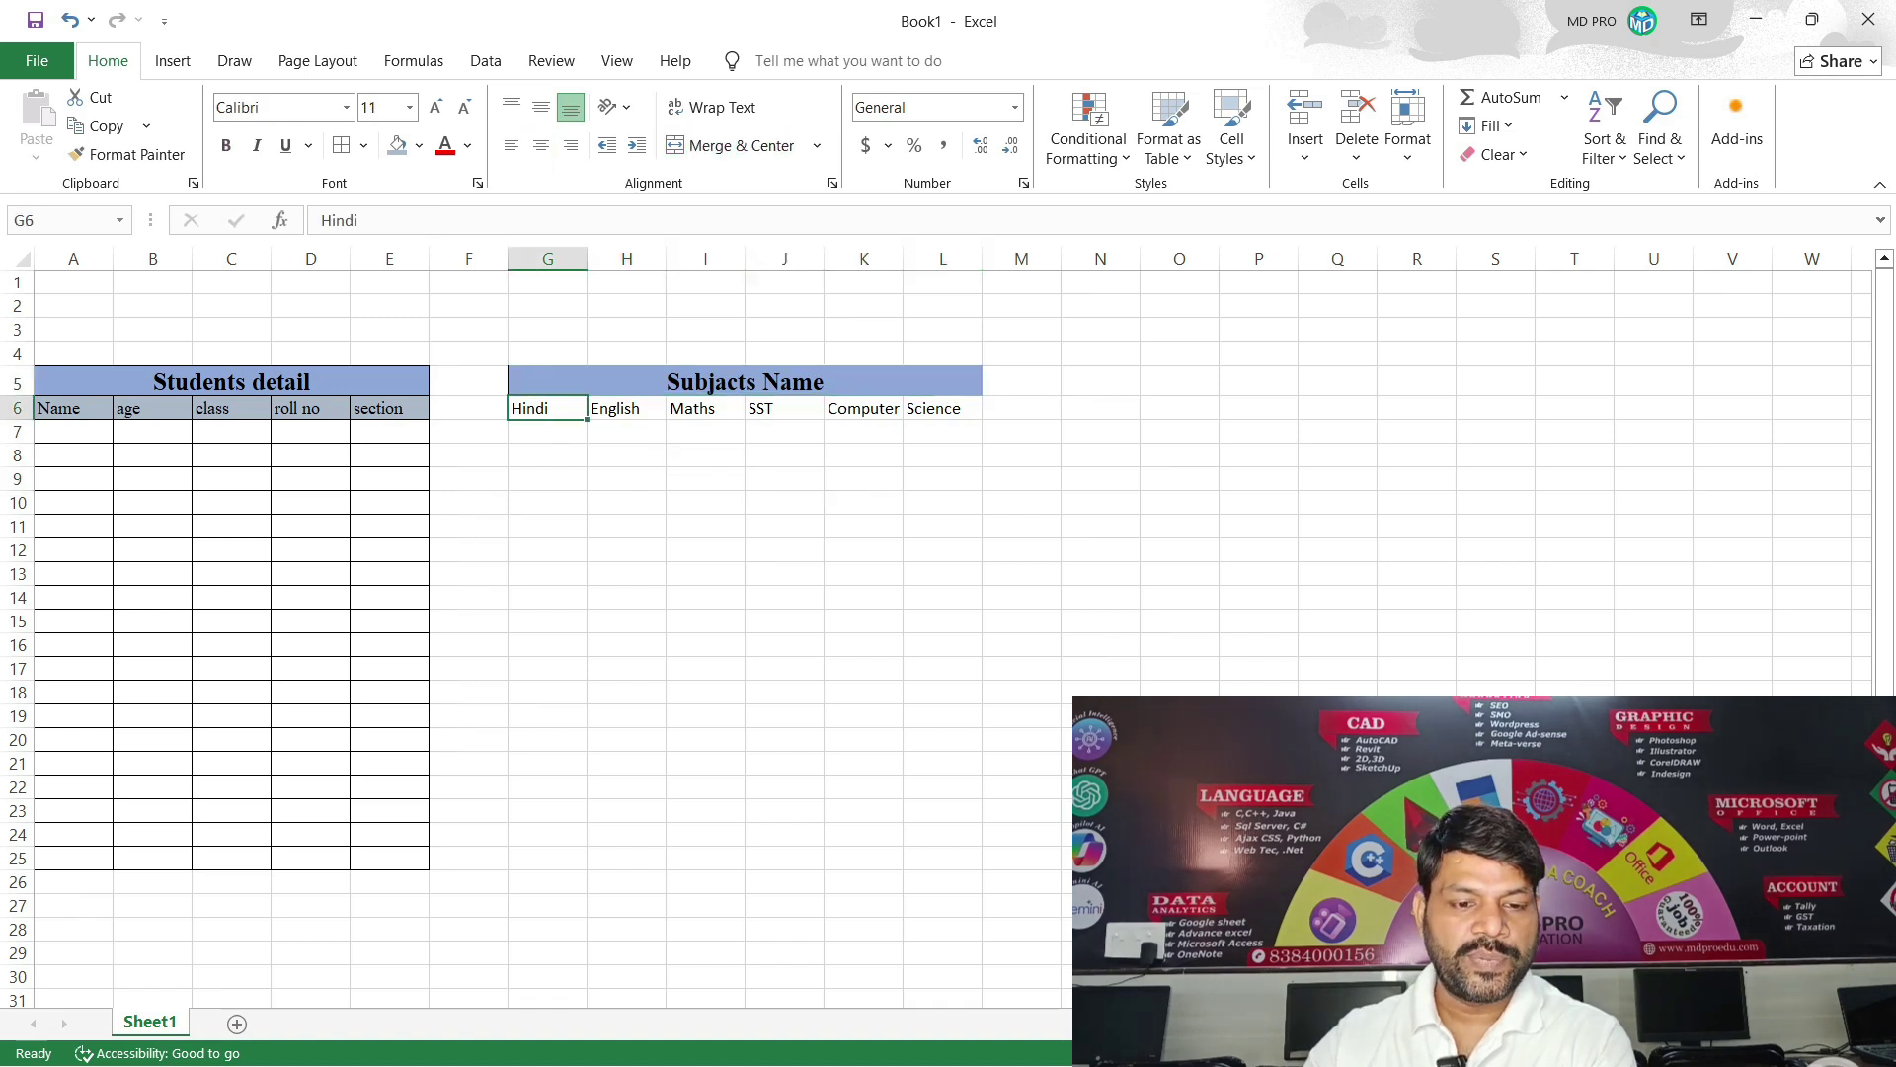
{"action": "left_click", "coordinate": [74, 408]}
{"action": "left_click_drag", "start_coordinate": [73, 408], "coordinate": [390, 410]}
{"action": "left_click", "coordinate": [128, 154]}
{"action": "left_click_drag", "start_coordinate": [539, 408], "coordinate": [943, 409]}
{"action": "left_click", "coordinate": [784, 478]}
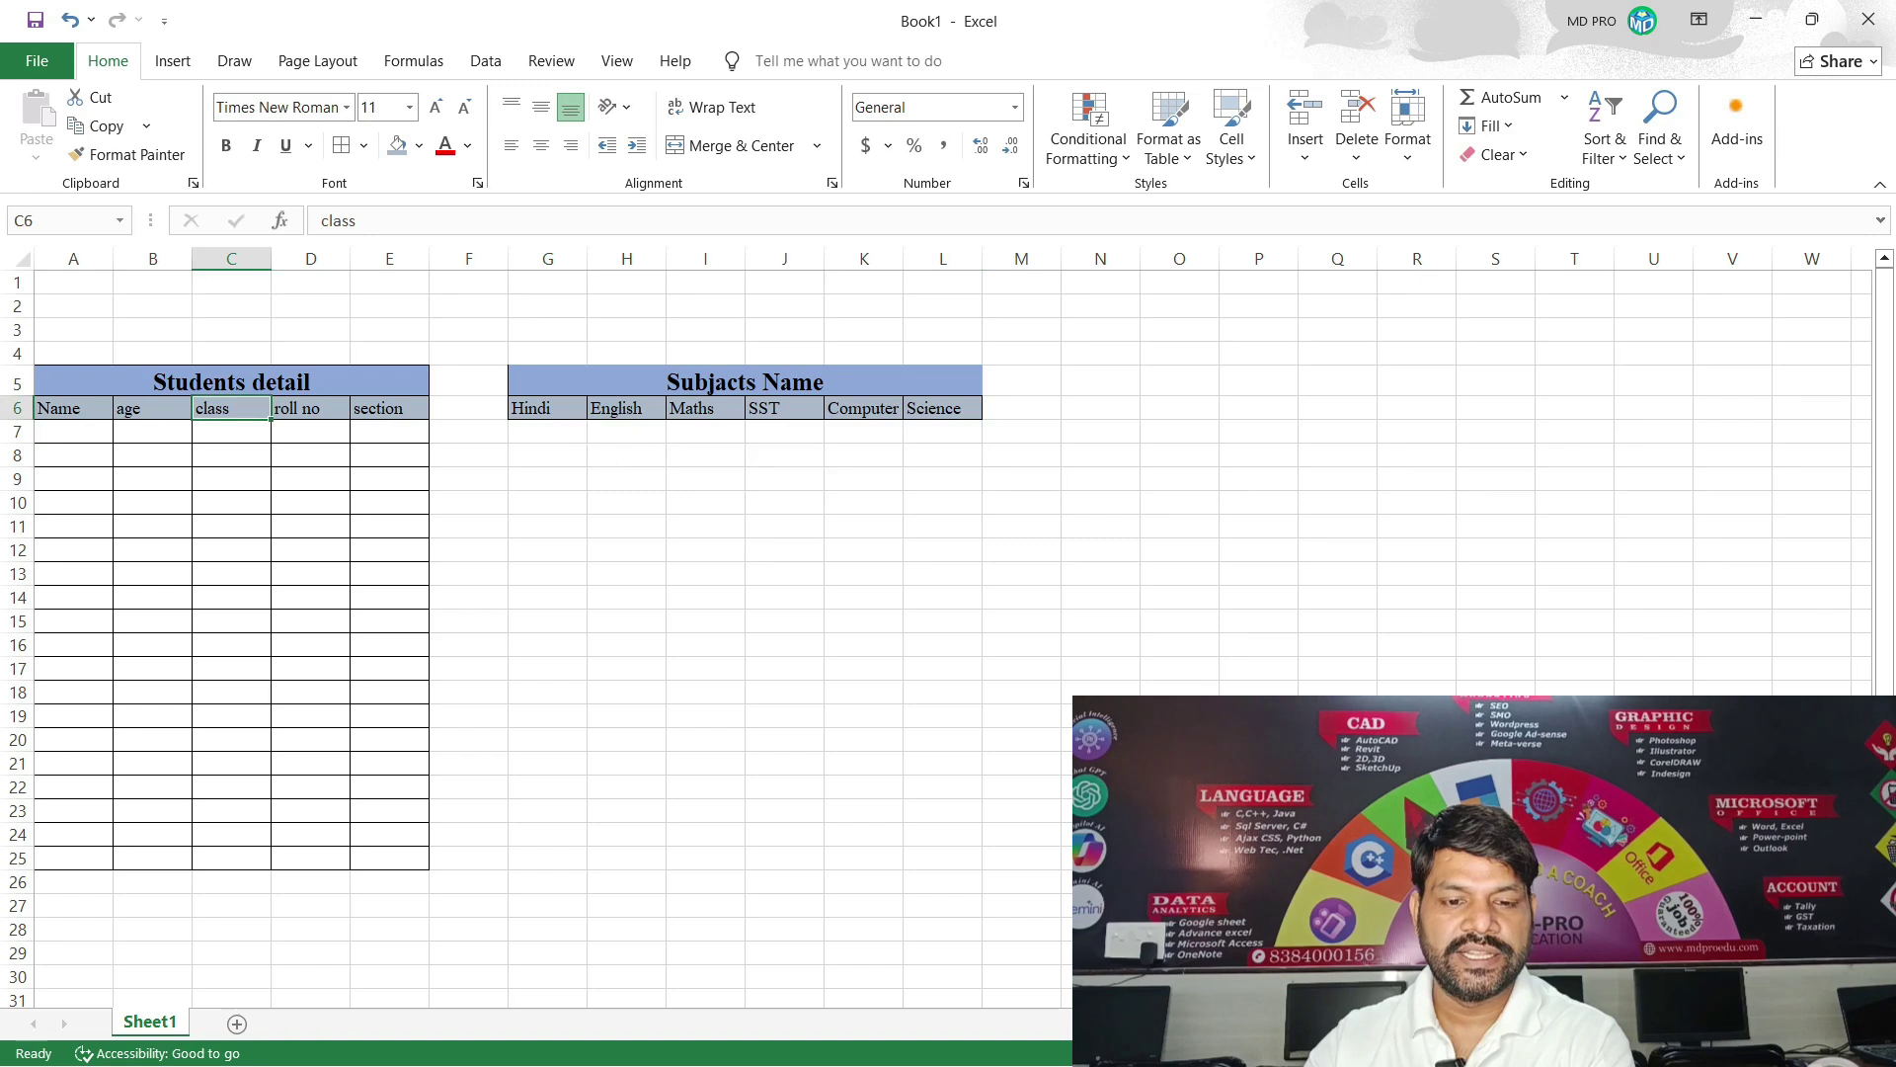
Apply All Borders to the subjects table from the title in row 5 down to cell L25.
{"action": "left_click", "coordinate": [784, 431]}
{"action": "left_click_drag", "start_coordinate": [745, 382], "coordinate": [744, 859]}
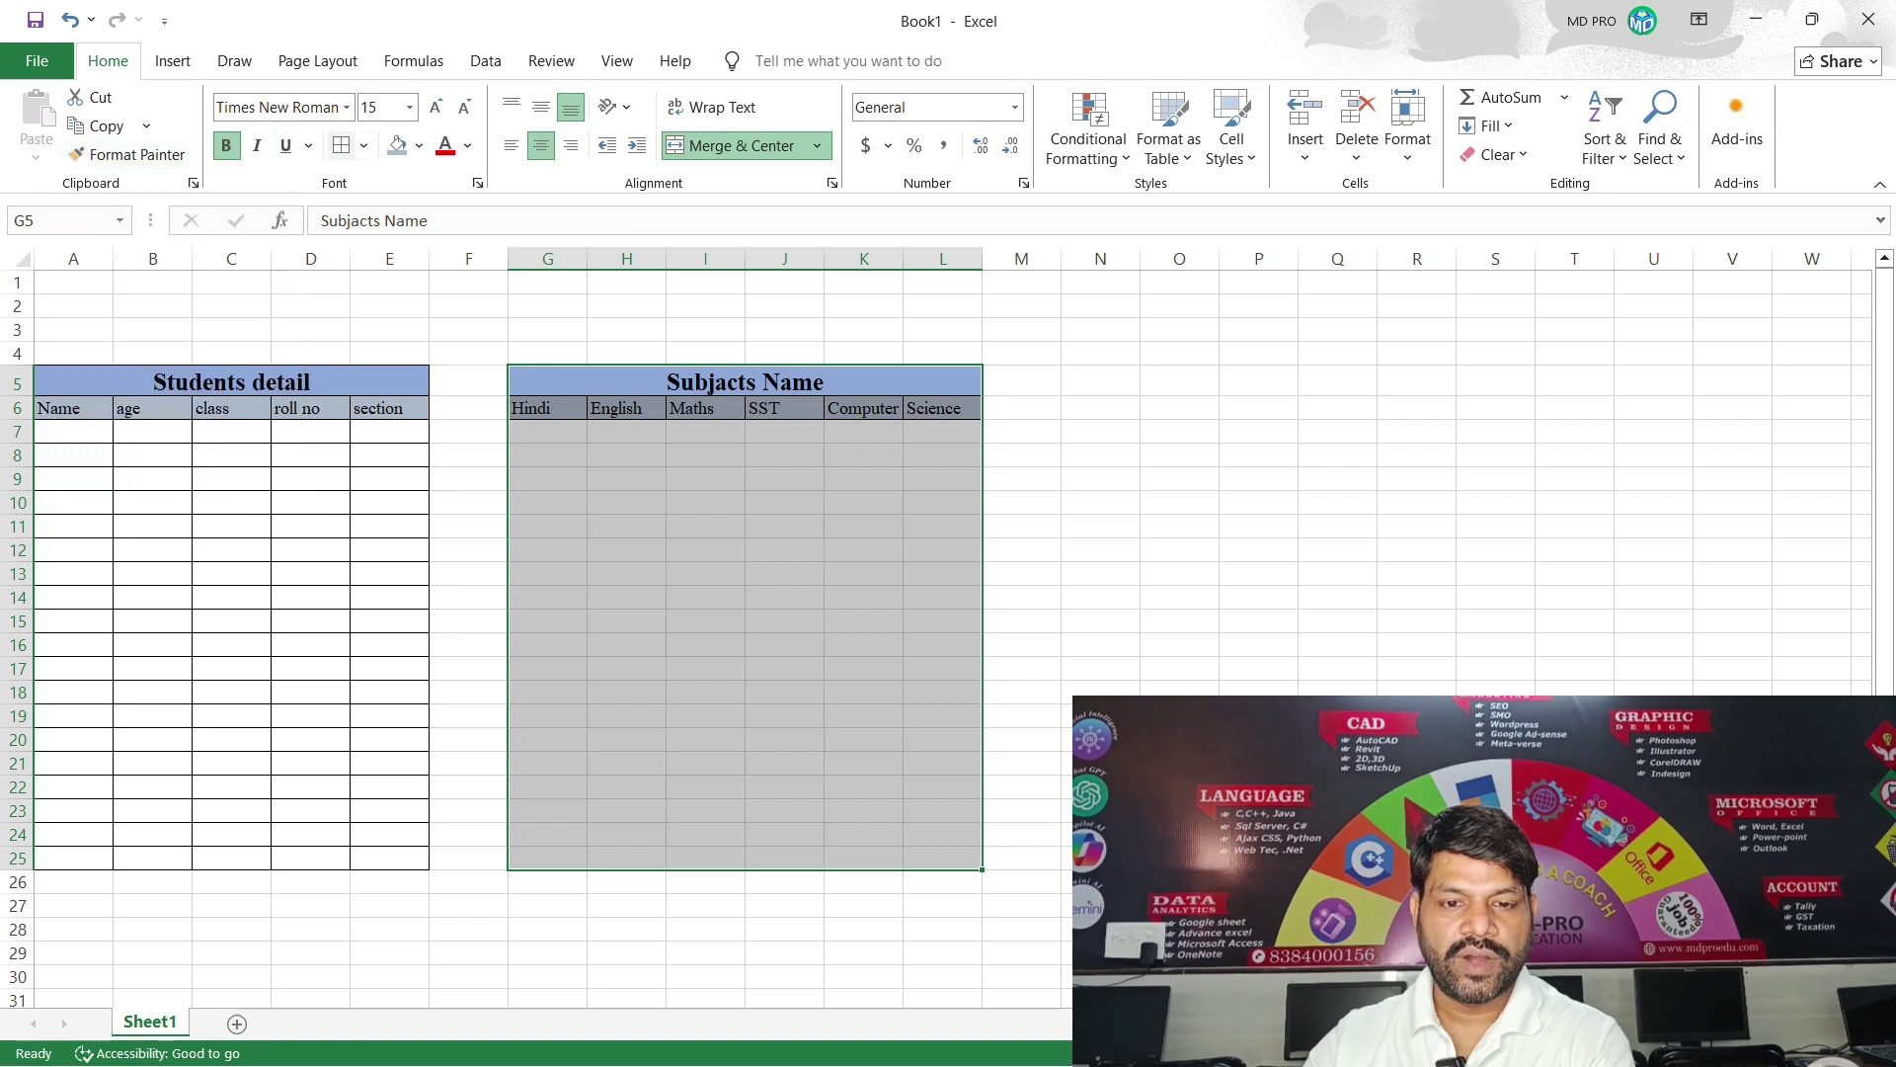
{"action": "left_click", "coordinate": [340, 145]}
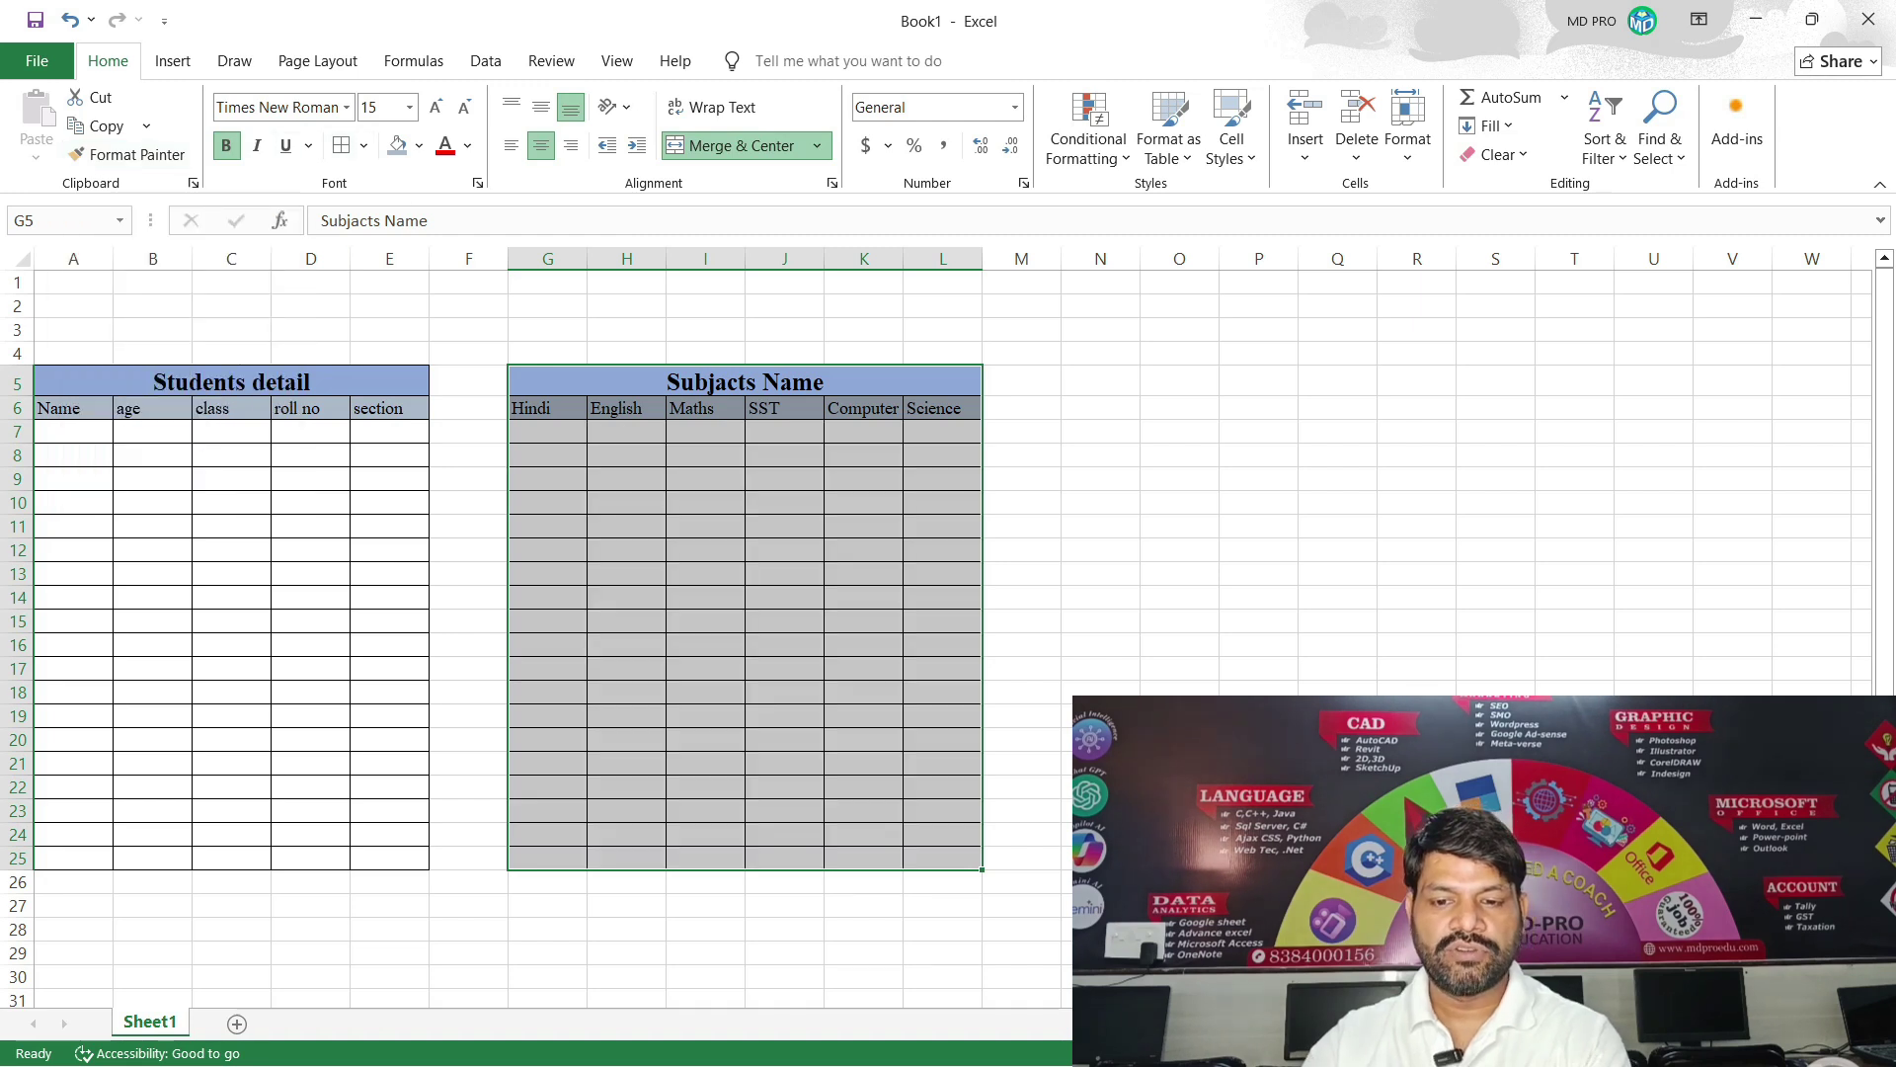
{"action": "left_click", "coordinate": [706, 573]}
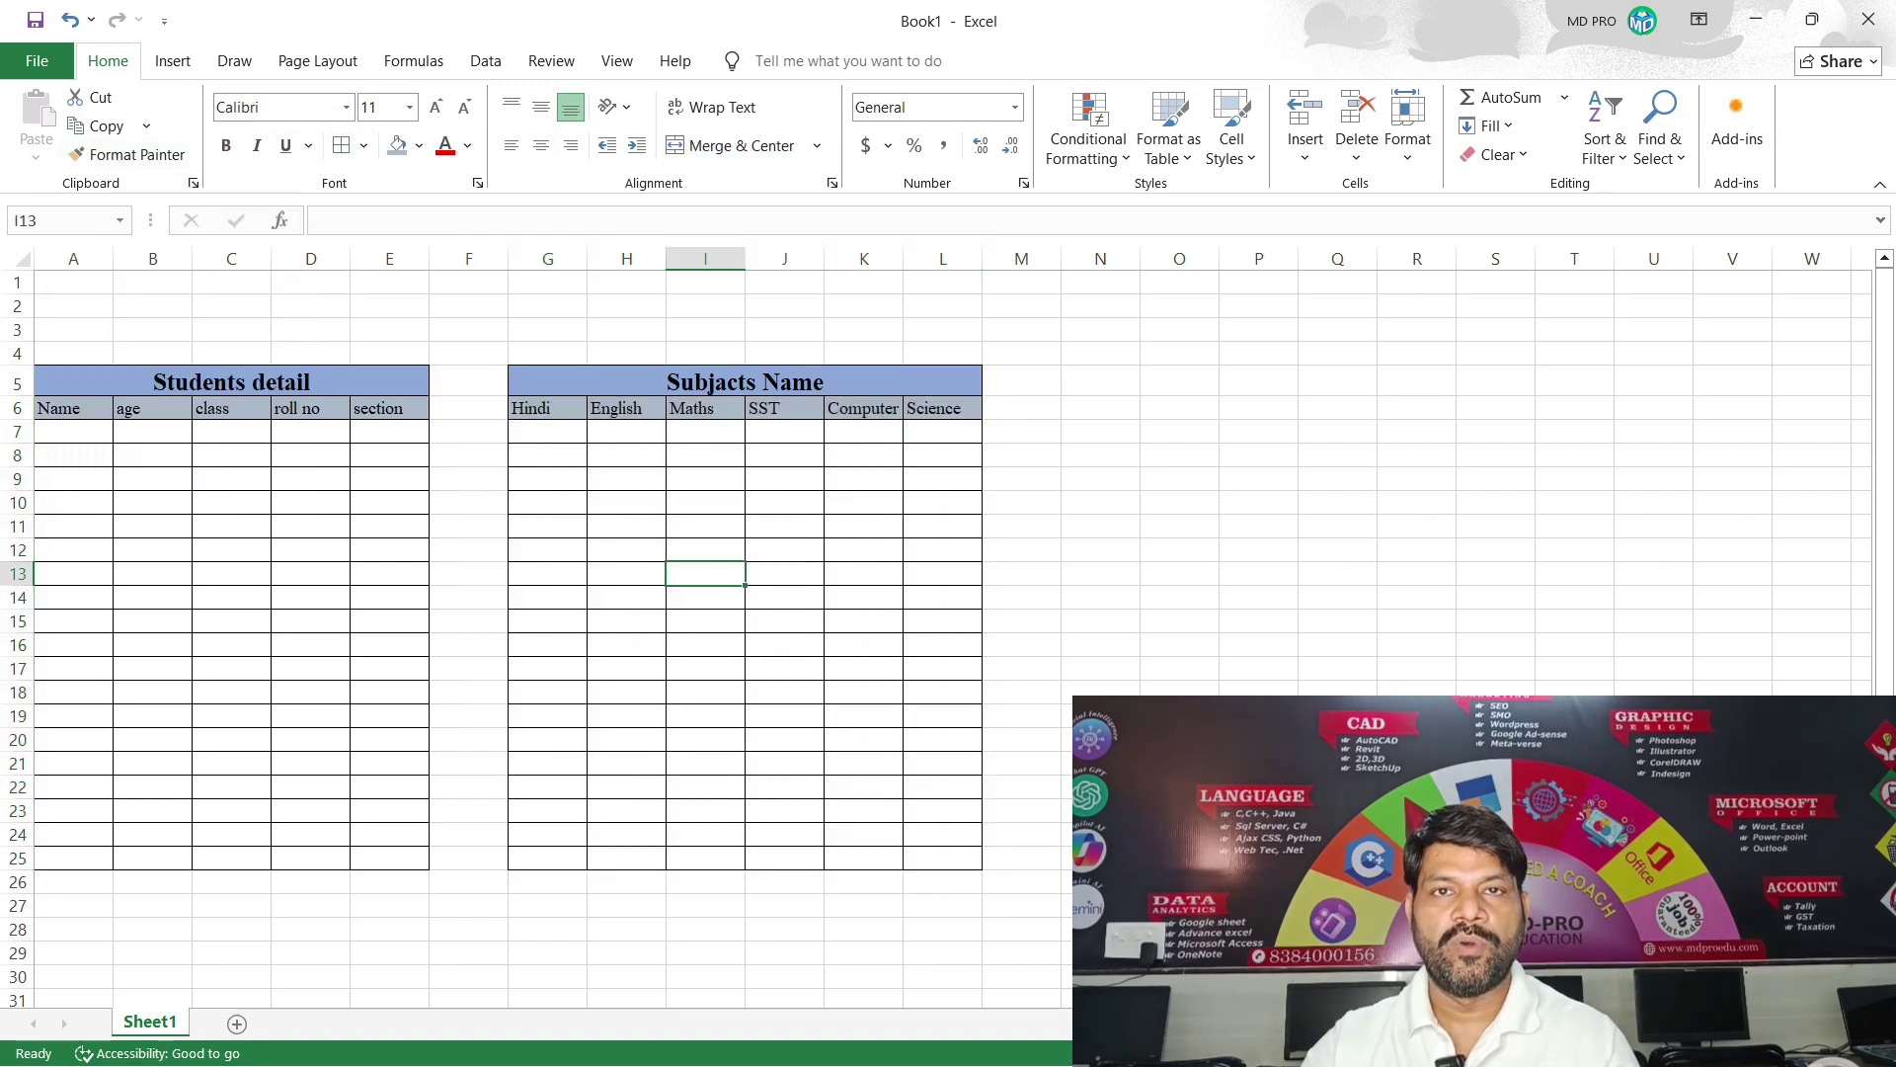
Enter the title "Students Report" in cell N5.
{"action": "left_click", "coordinate": [1100, 380]}
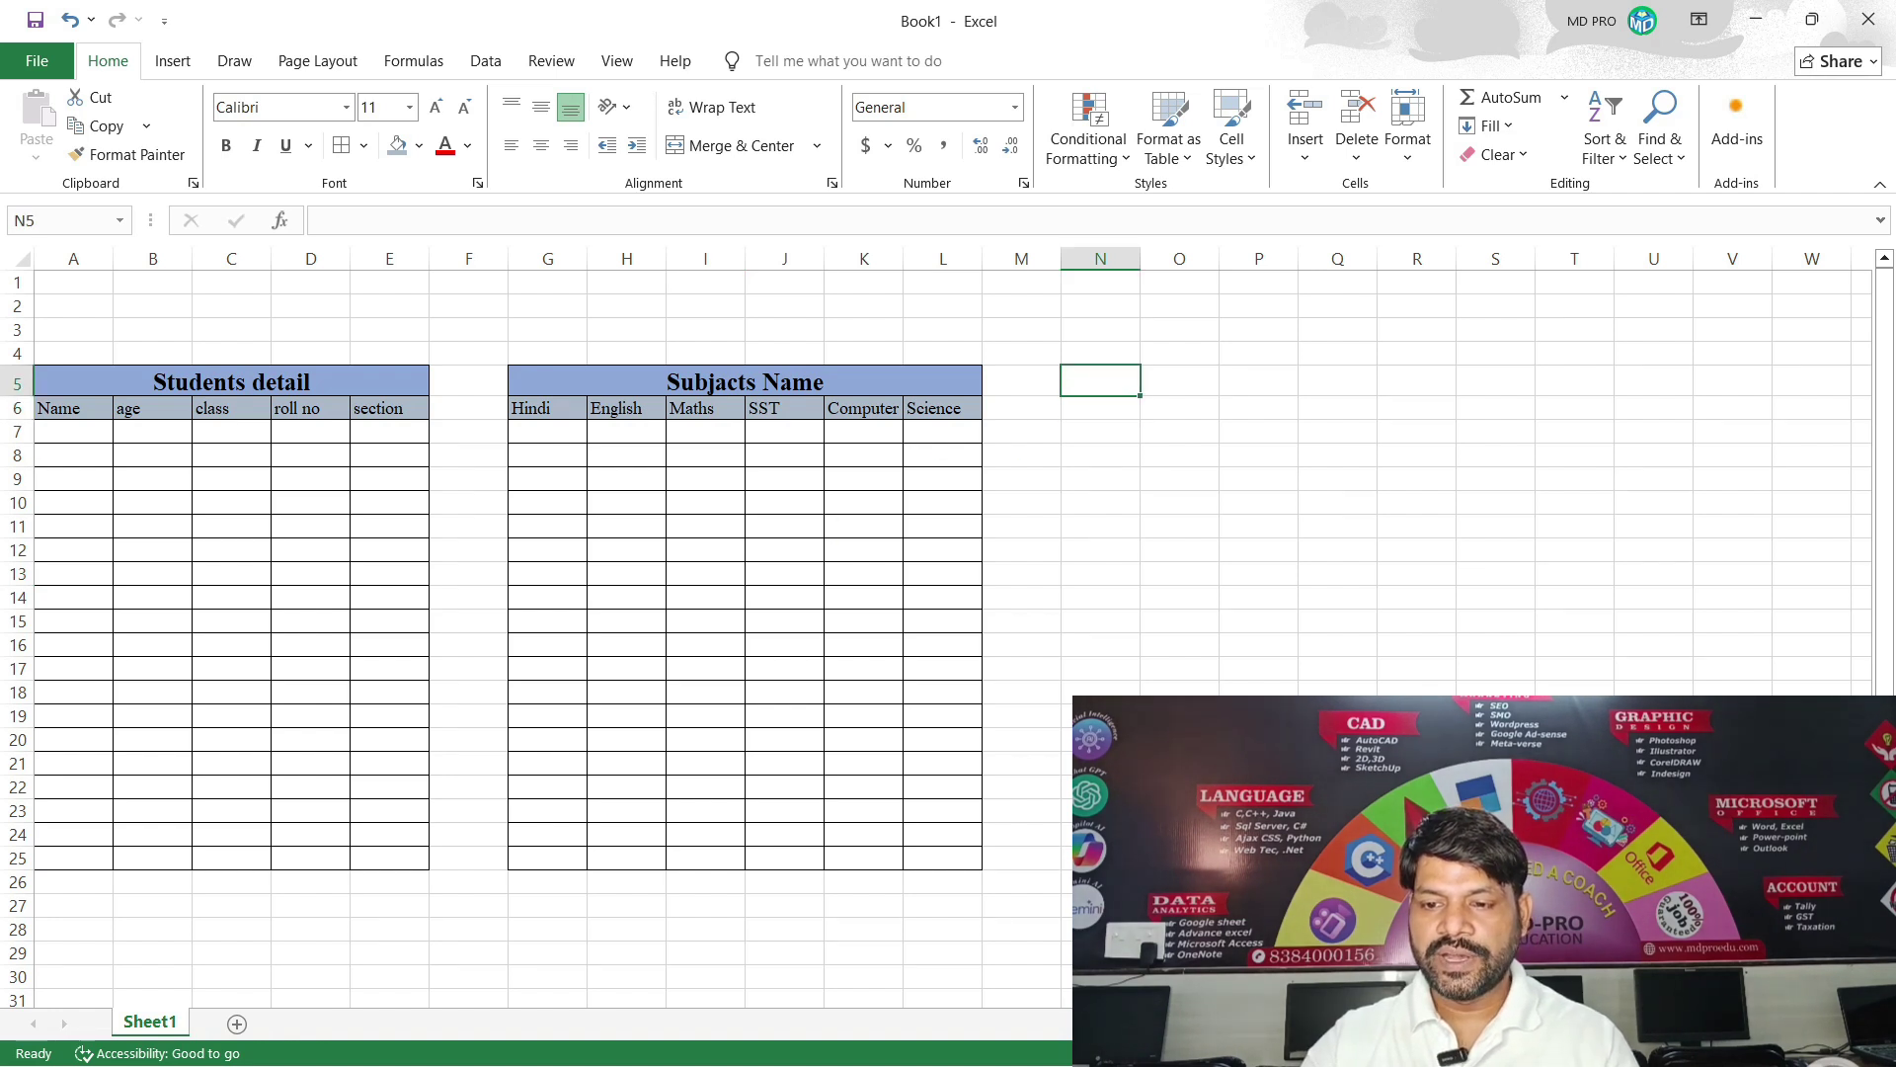
{"action": "type", "text": "w"}
{"action": "key", "text": "BackSpace"}
{"action": "type", "text": "e"}
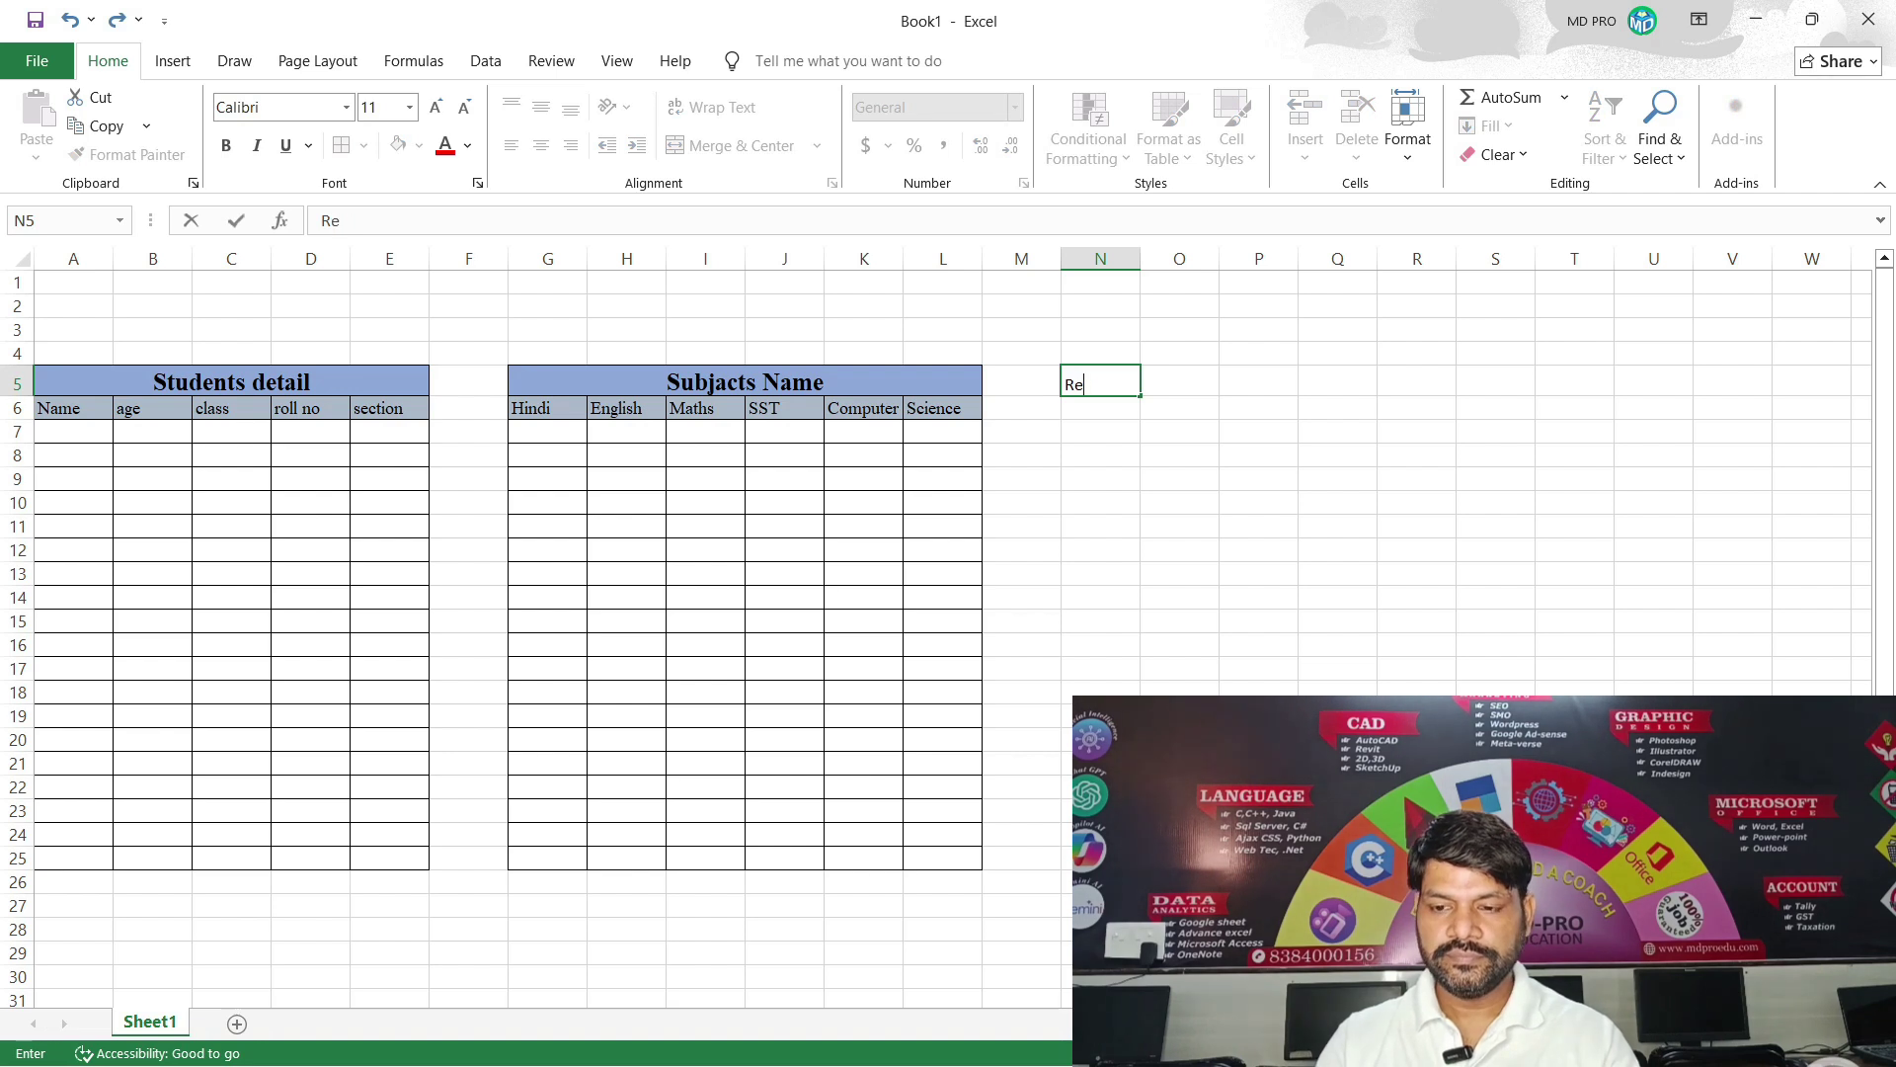
{"action": "type", "text": "port"}
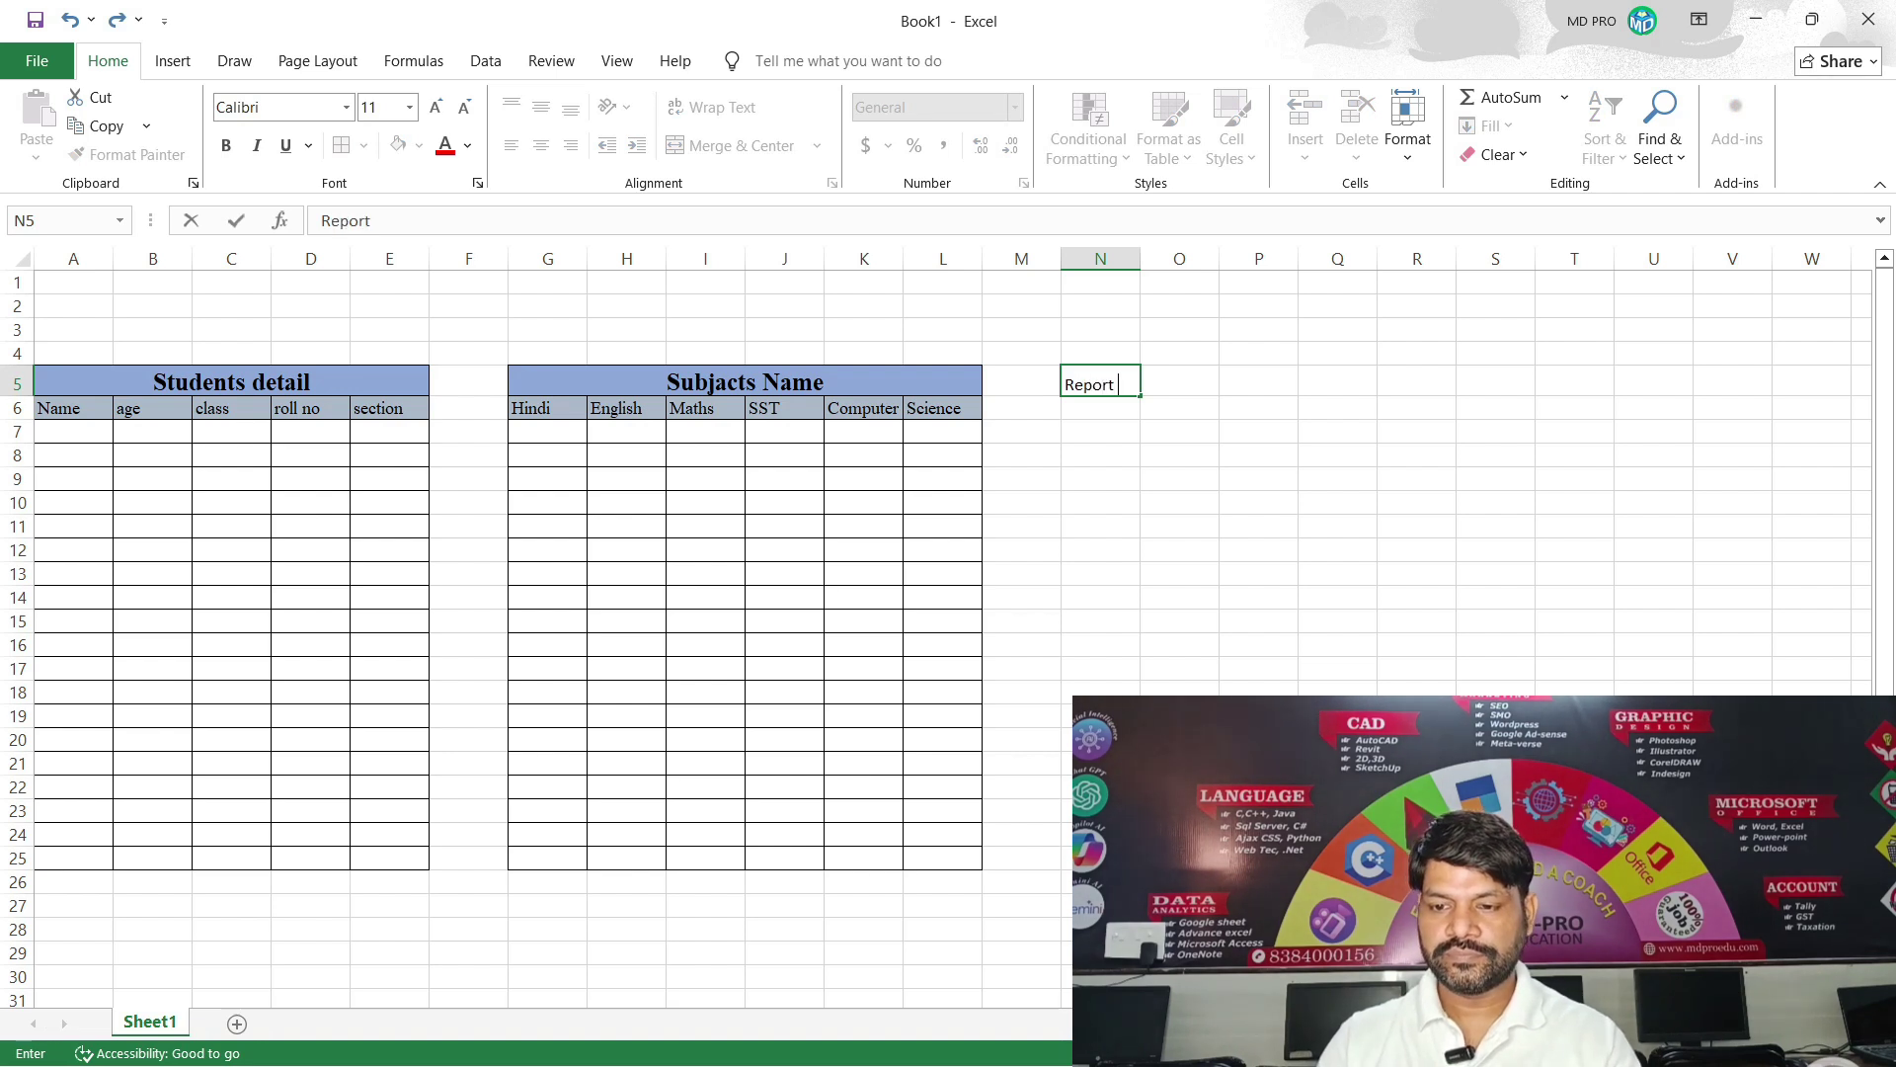
{"action": "left_click", "coordinate": [745, 382]}
{"action": "left_click", "coordinate": [1099, 381]}
{"action": "key", "text": "F2"}
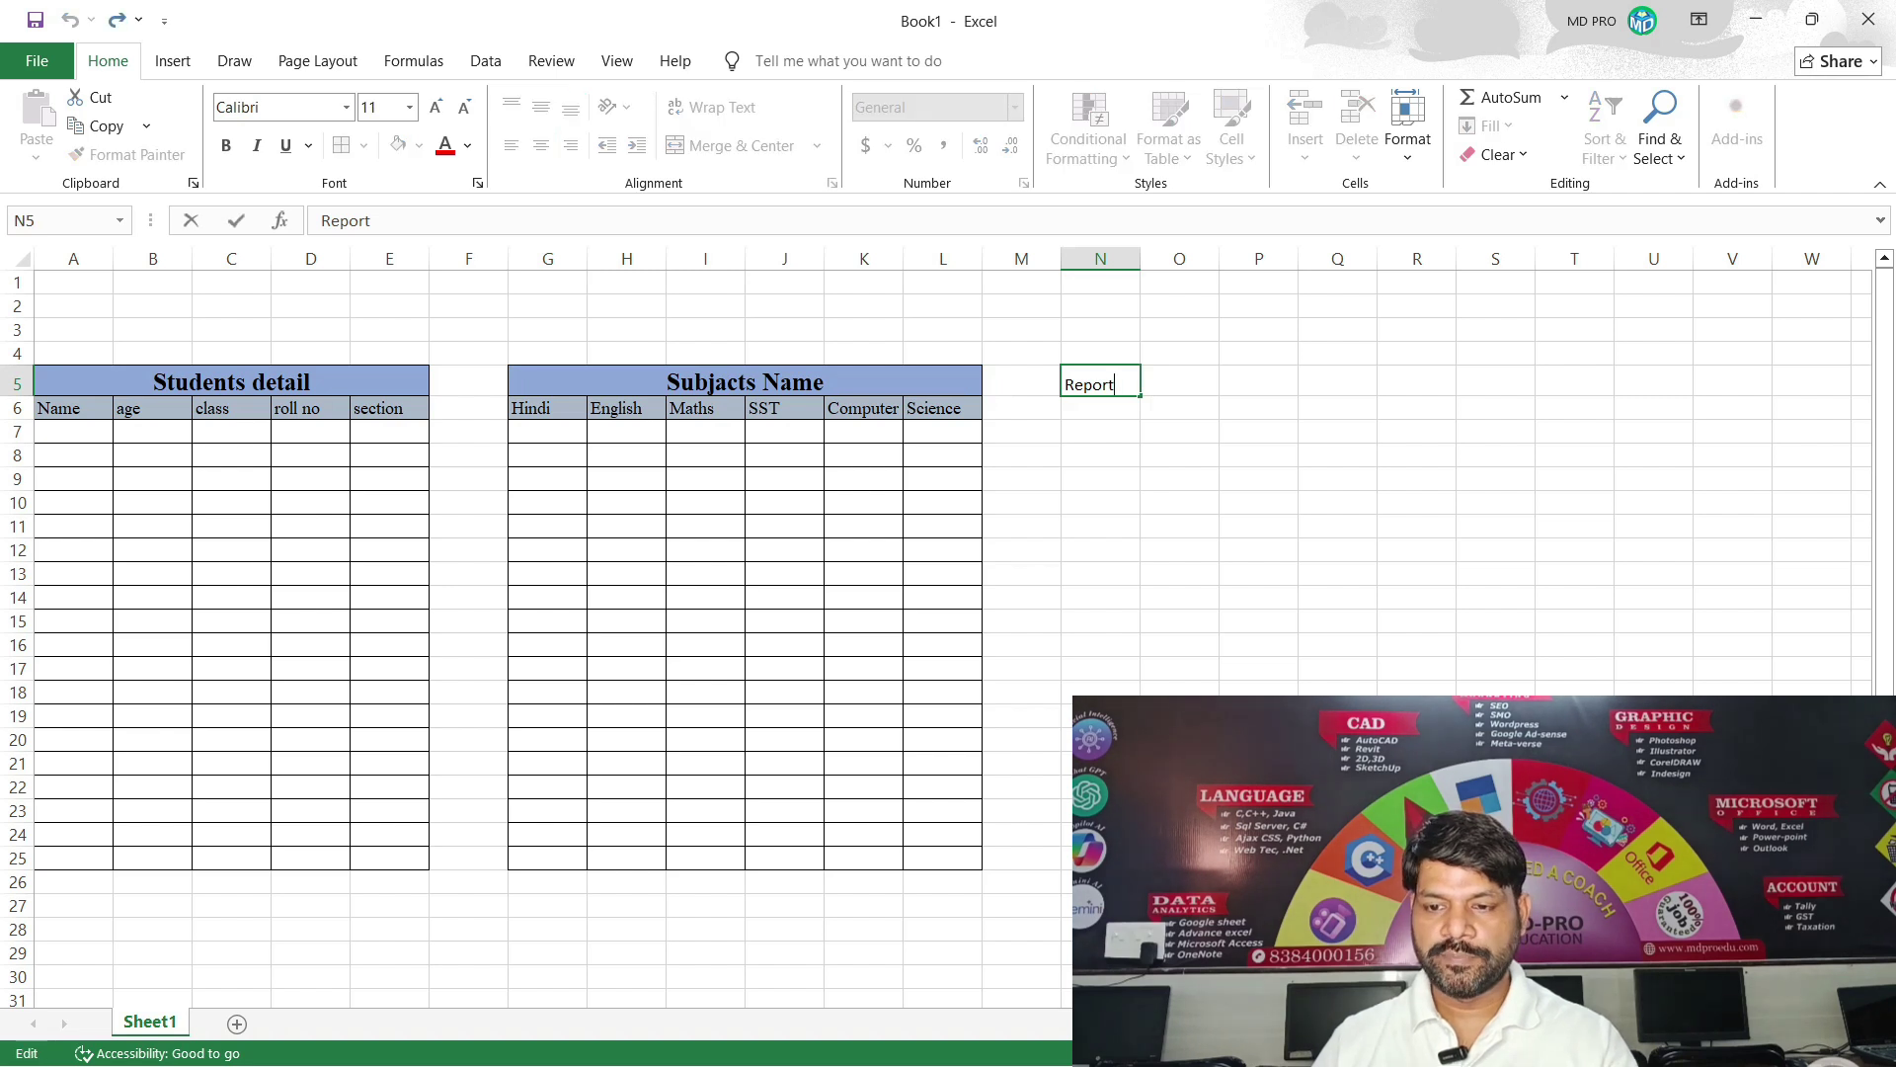
{"action": "type", "text": "Studen"}
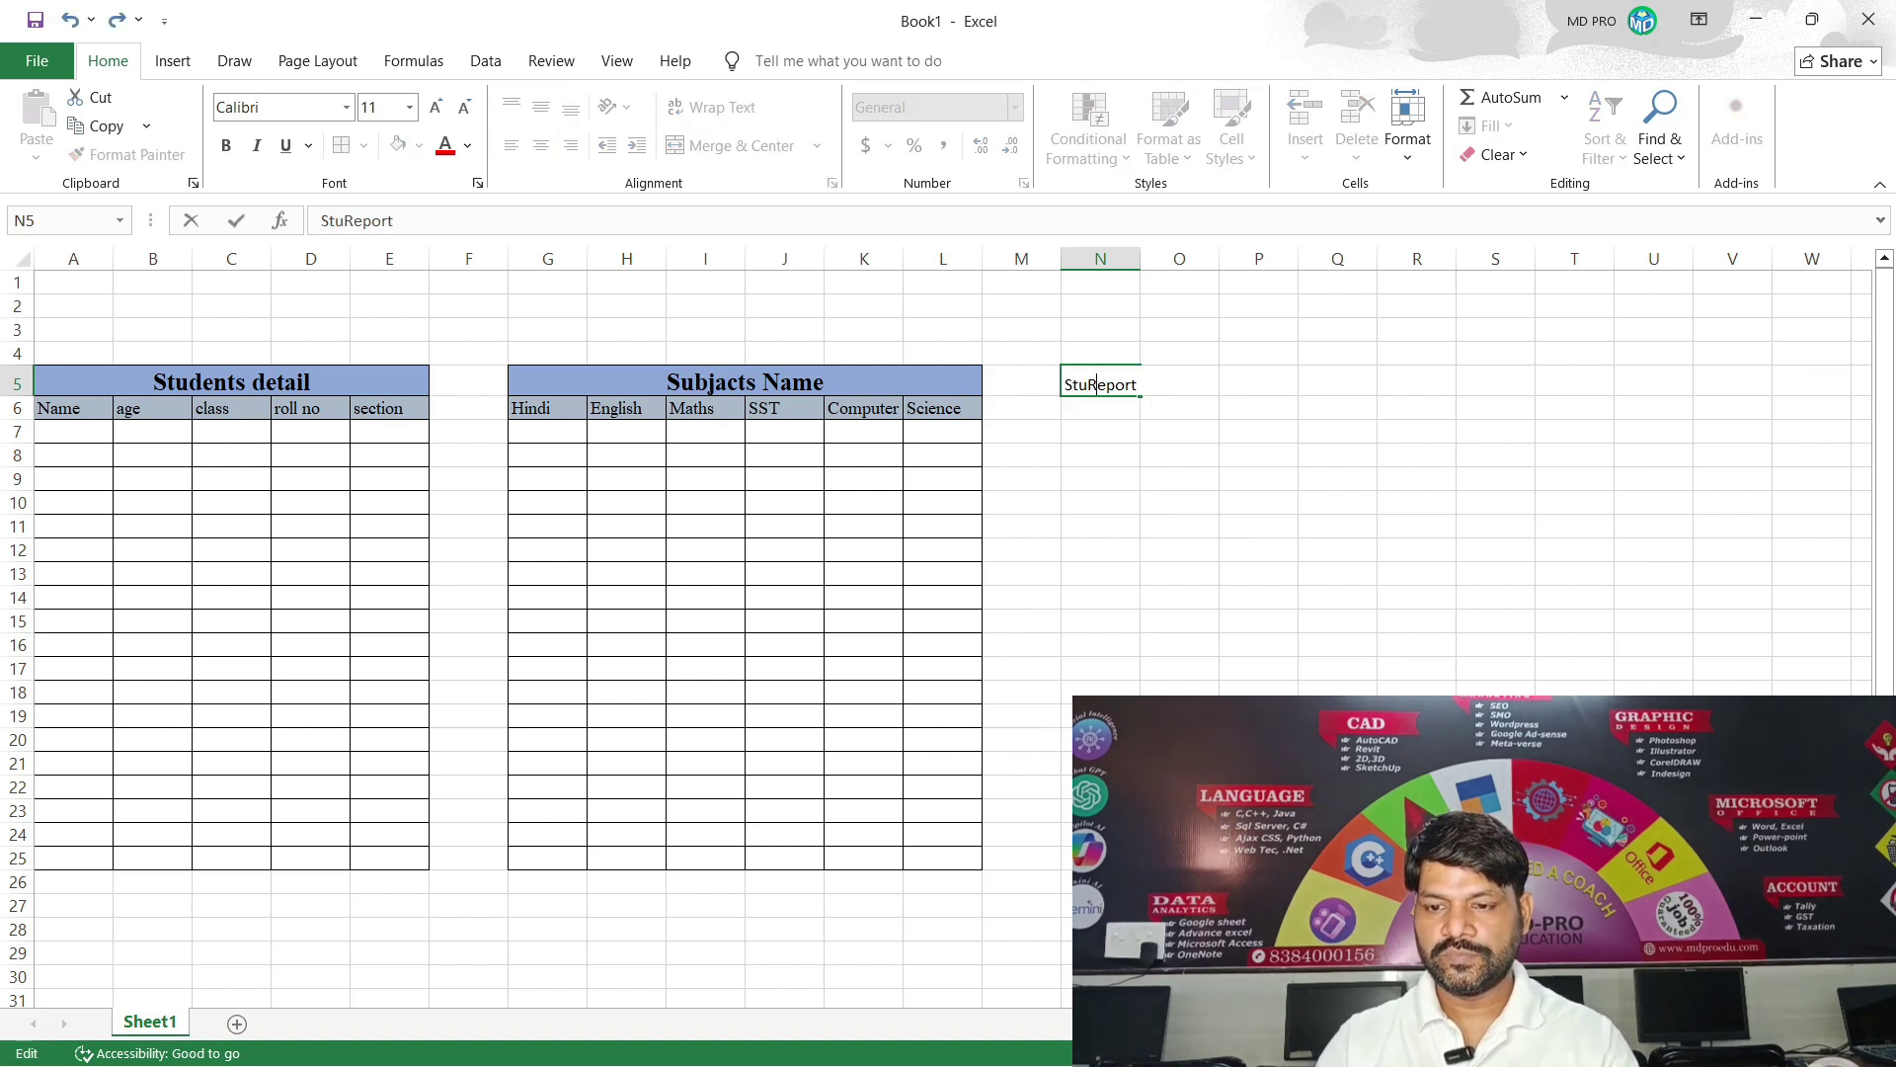
{"action": "type", "text": "ts"}
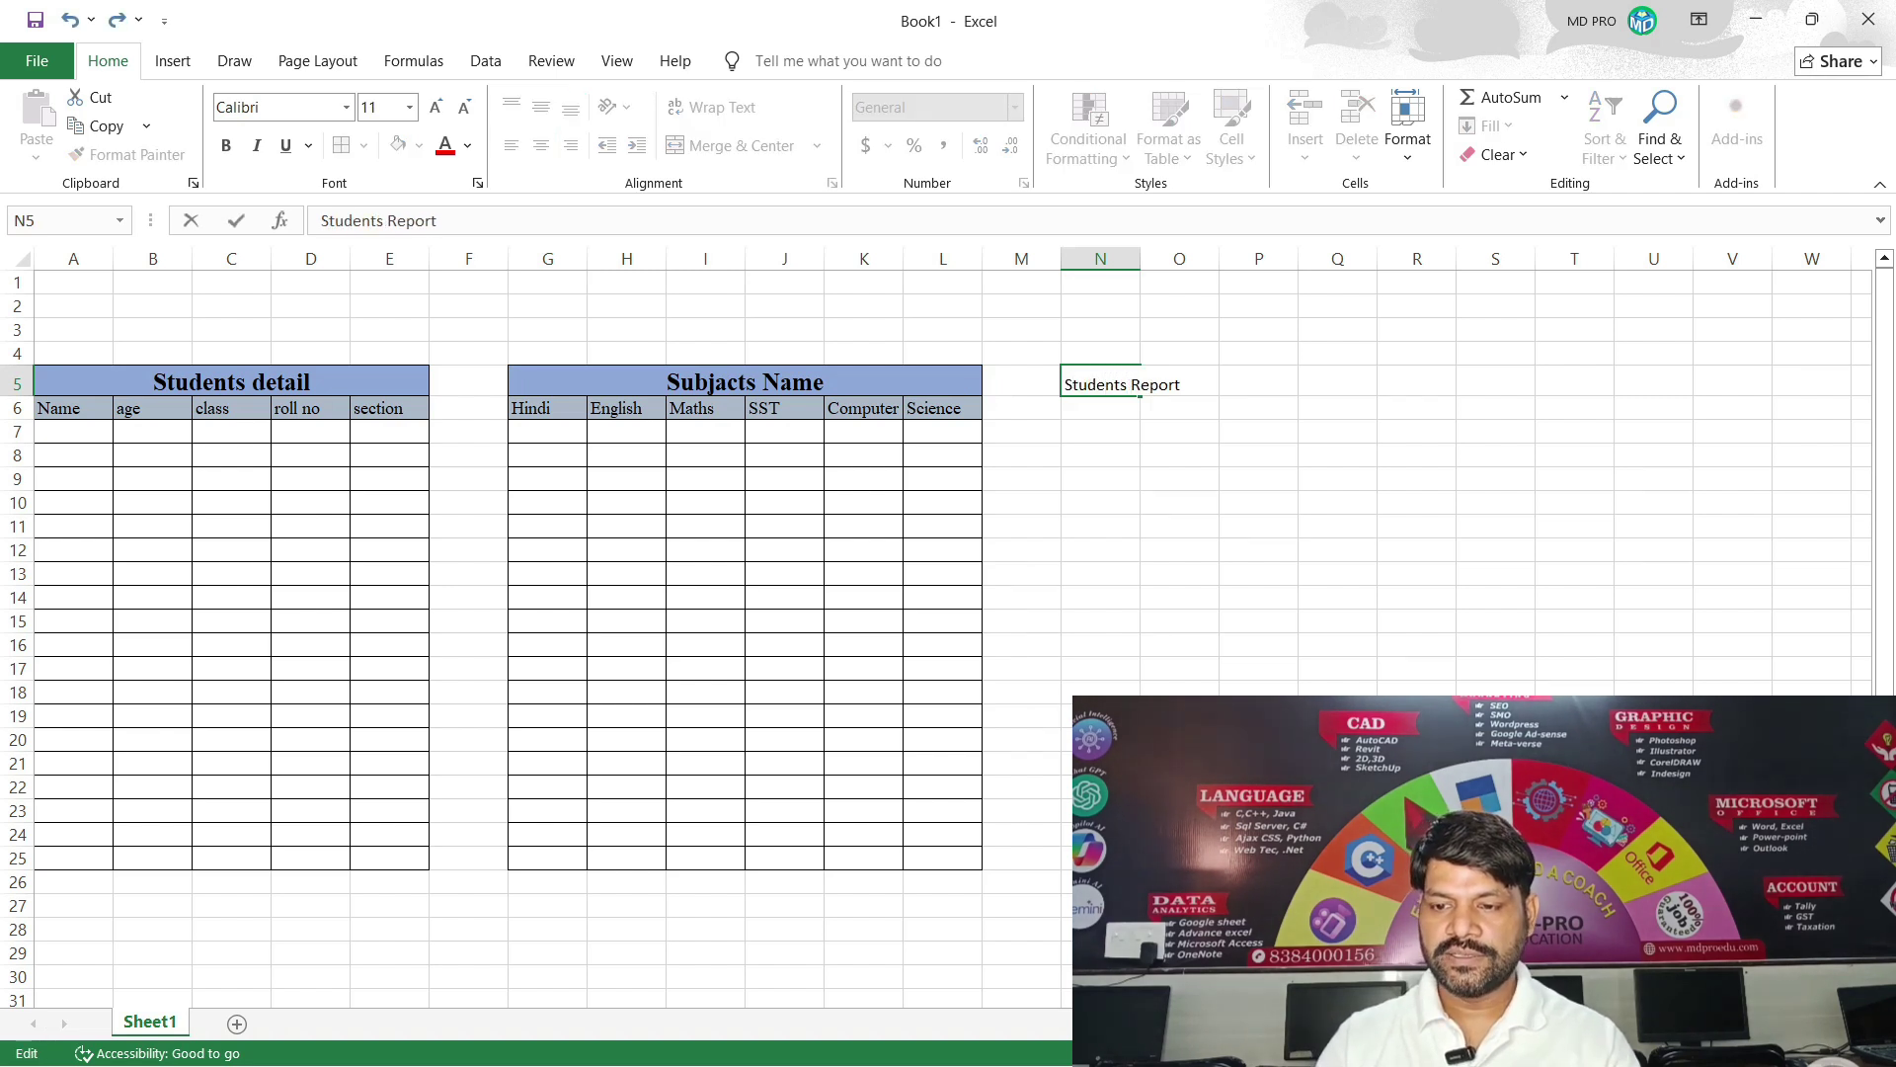
{"action": "left_click", "coordinate": [1180, 479]}
{"action": "left_click", "coordinate": [1131, 386]}
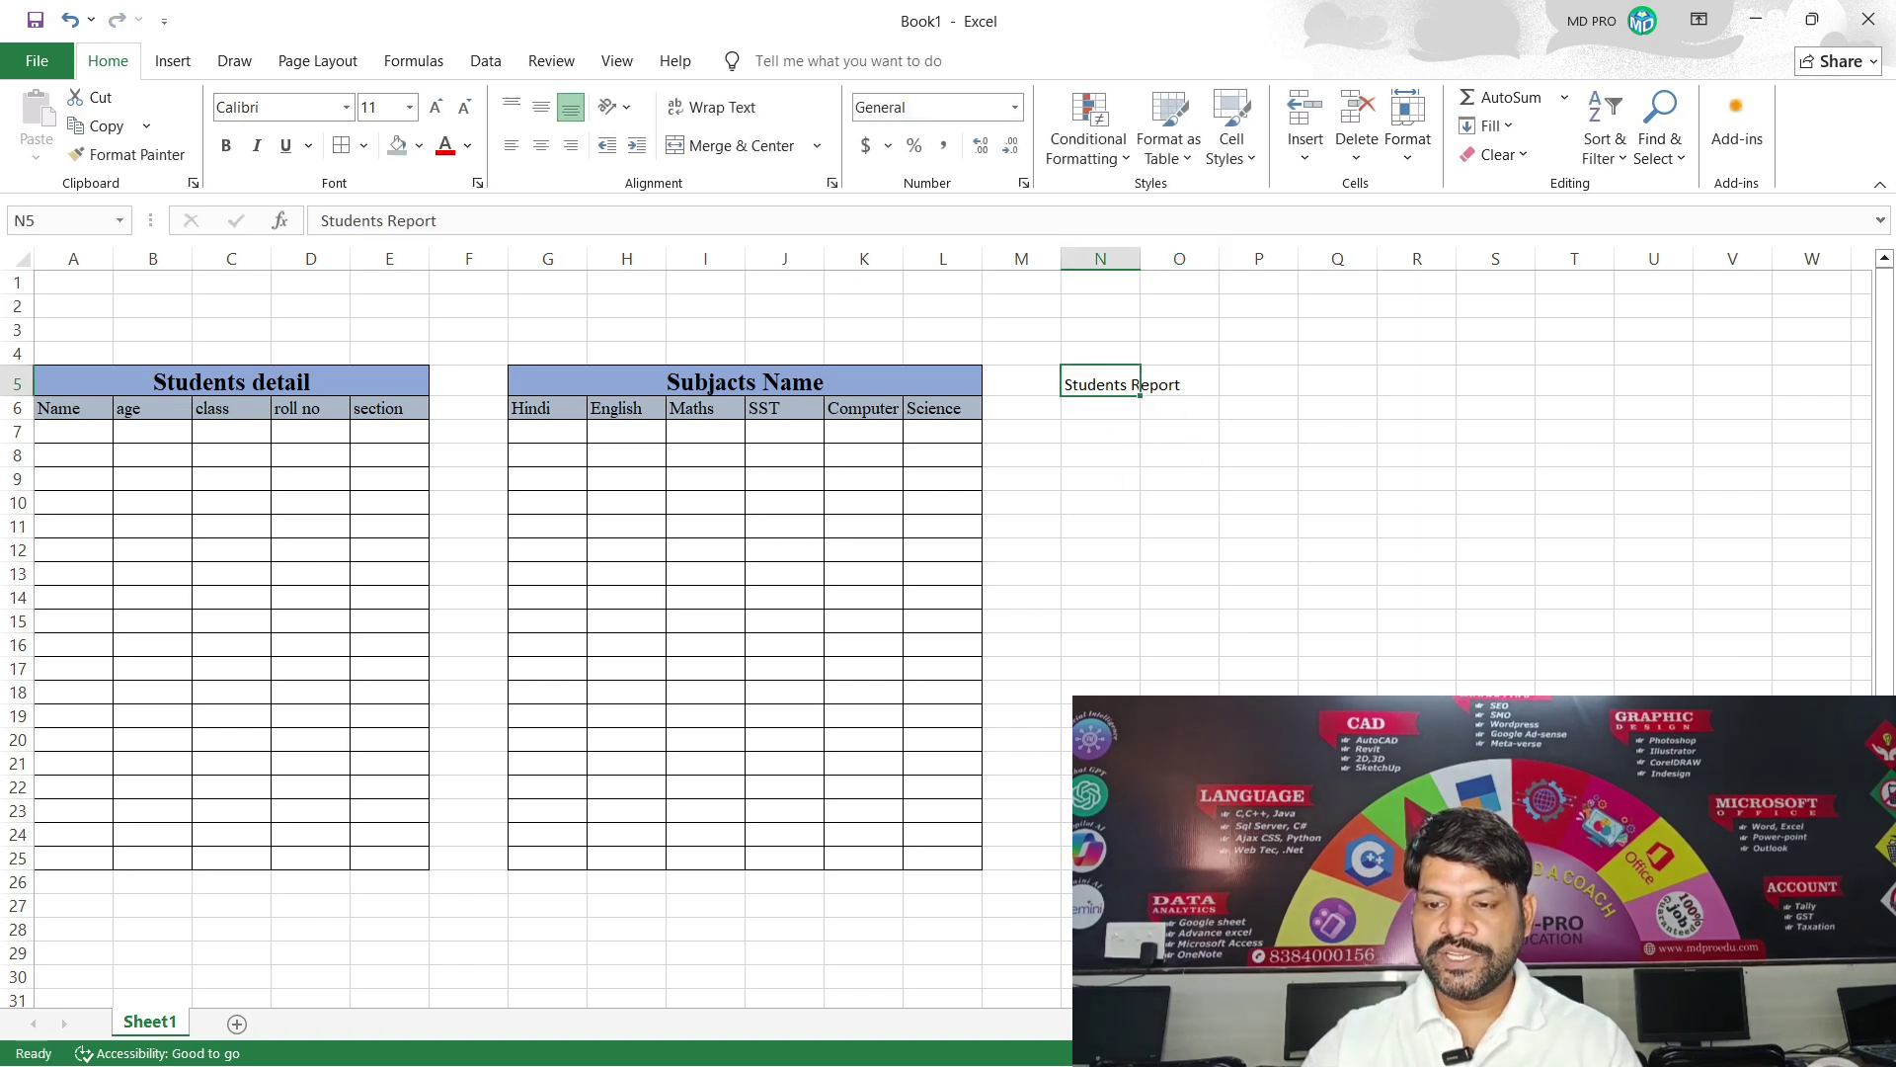
Merge and center the "Students Report" title across cells N5 to S5.
{"action": "left_click_drag", "start_coordinate": [1132, 385], "coordinate": [1526, 385]}
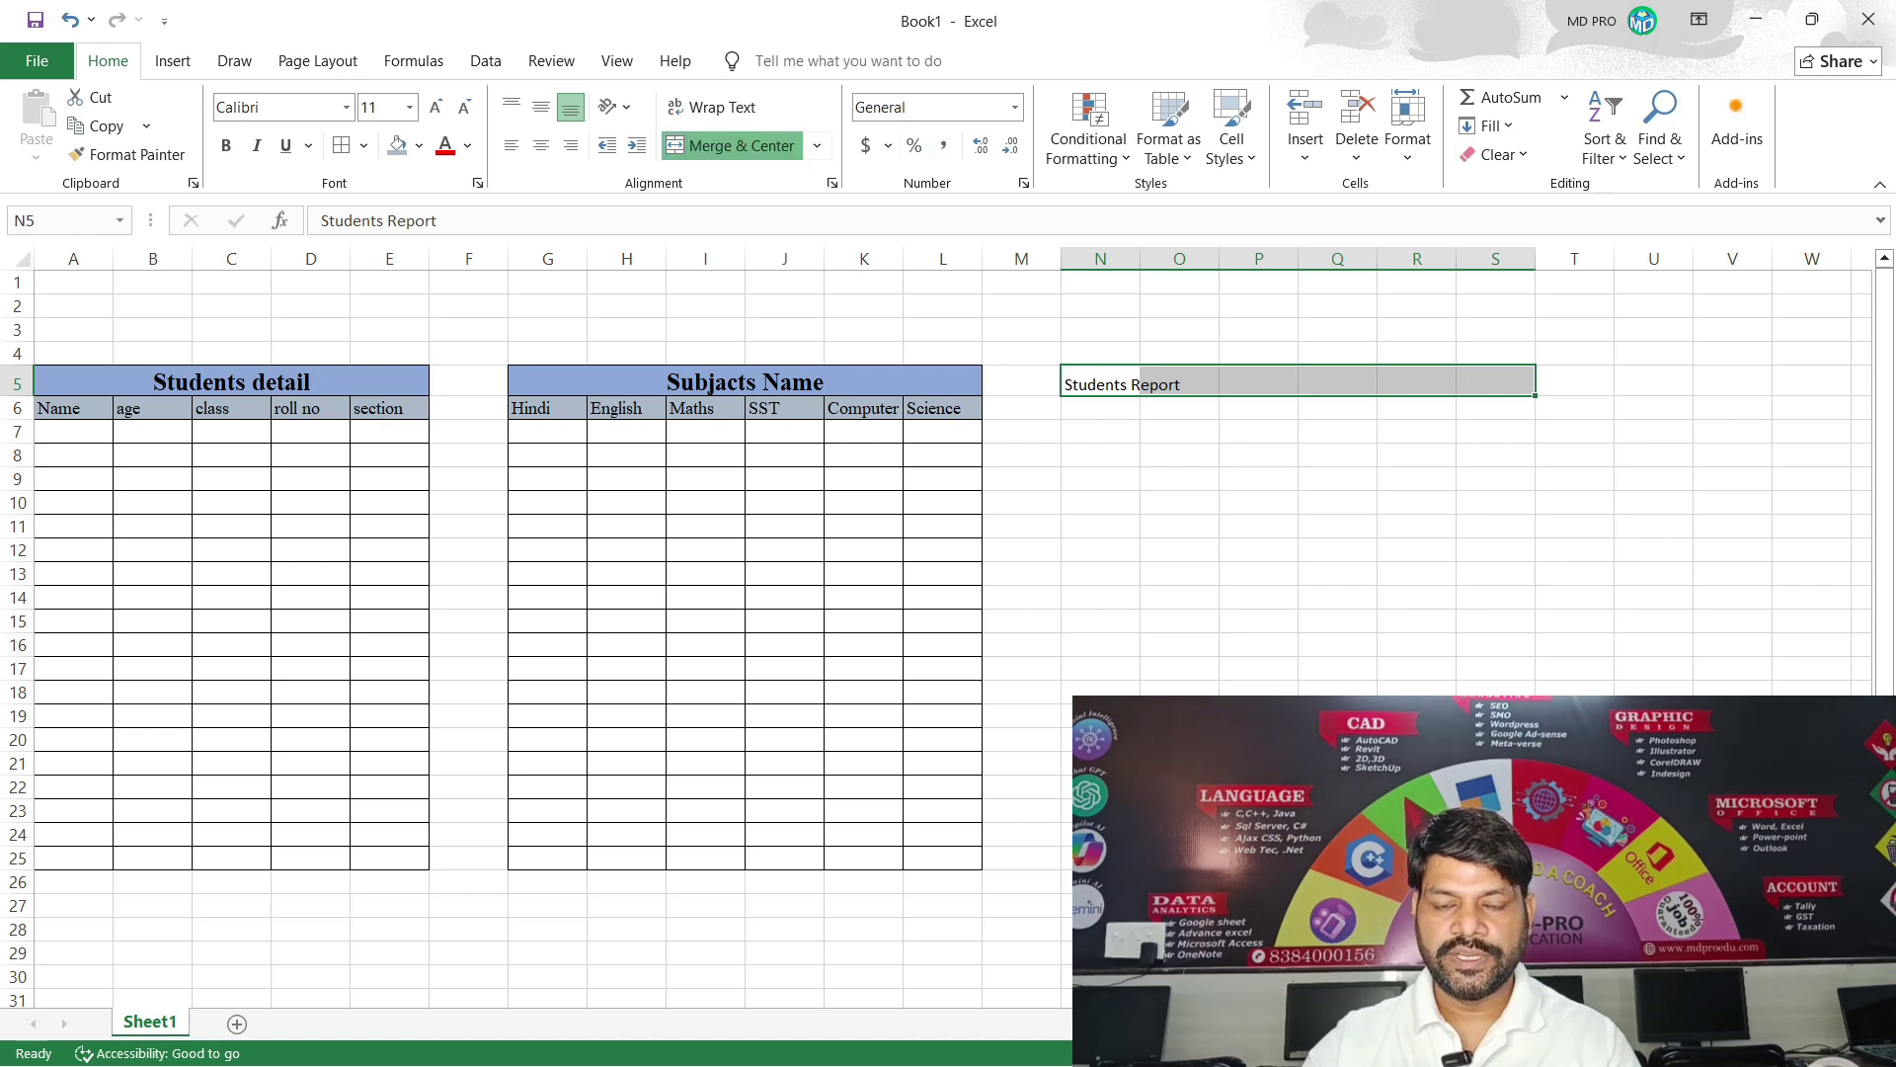
{"action": "left_click", "coordinate": [728, 145]}
{"action": "left_click", "coordinate": [1338, 503]}
Apply All Borders to the report table from the "Students Report" title in row 5 down to row 25, columns N to S.
{"action": "left_click", "coordinate": [1314, 385]}
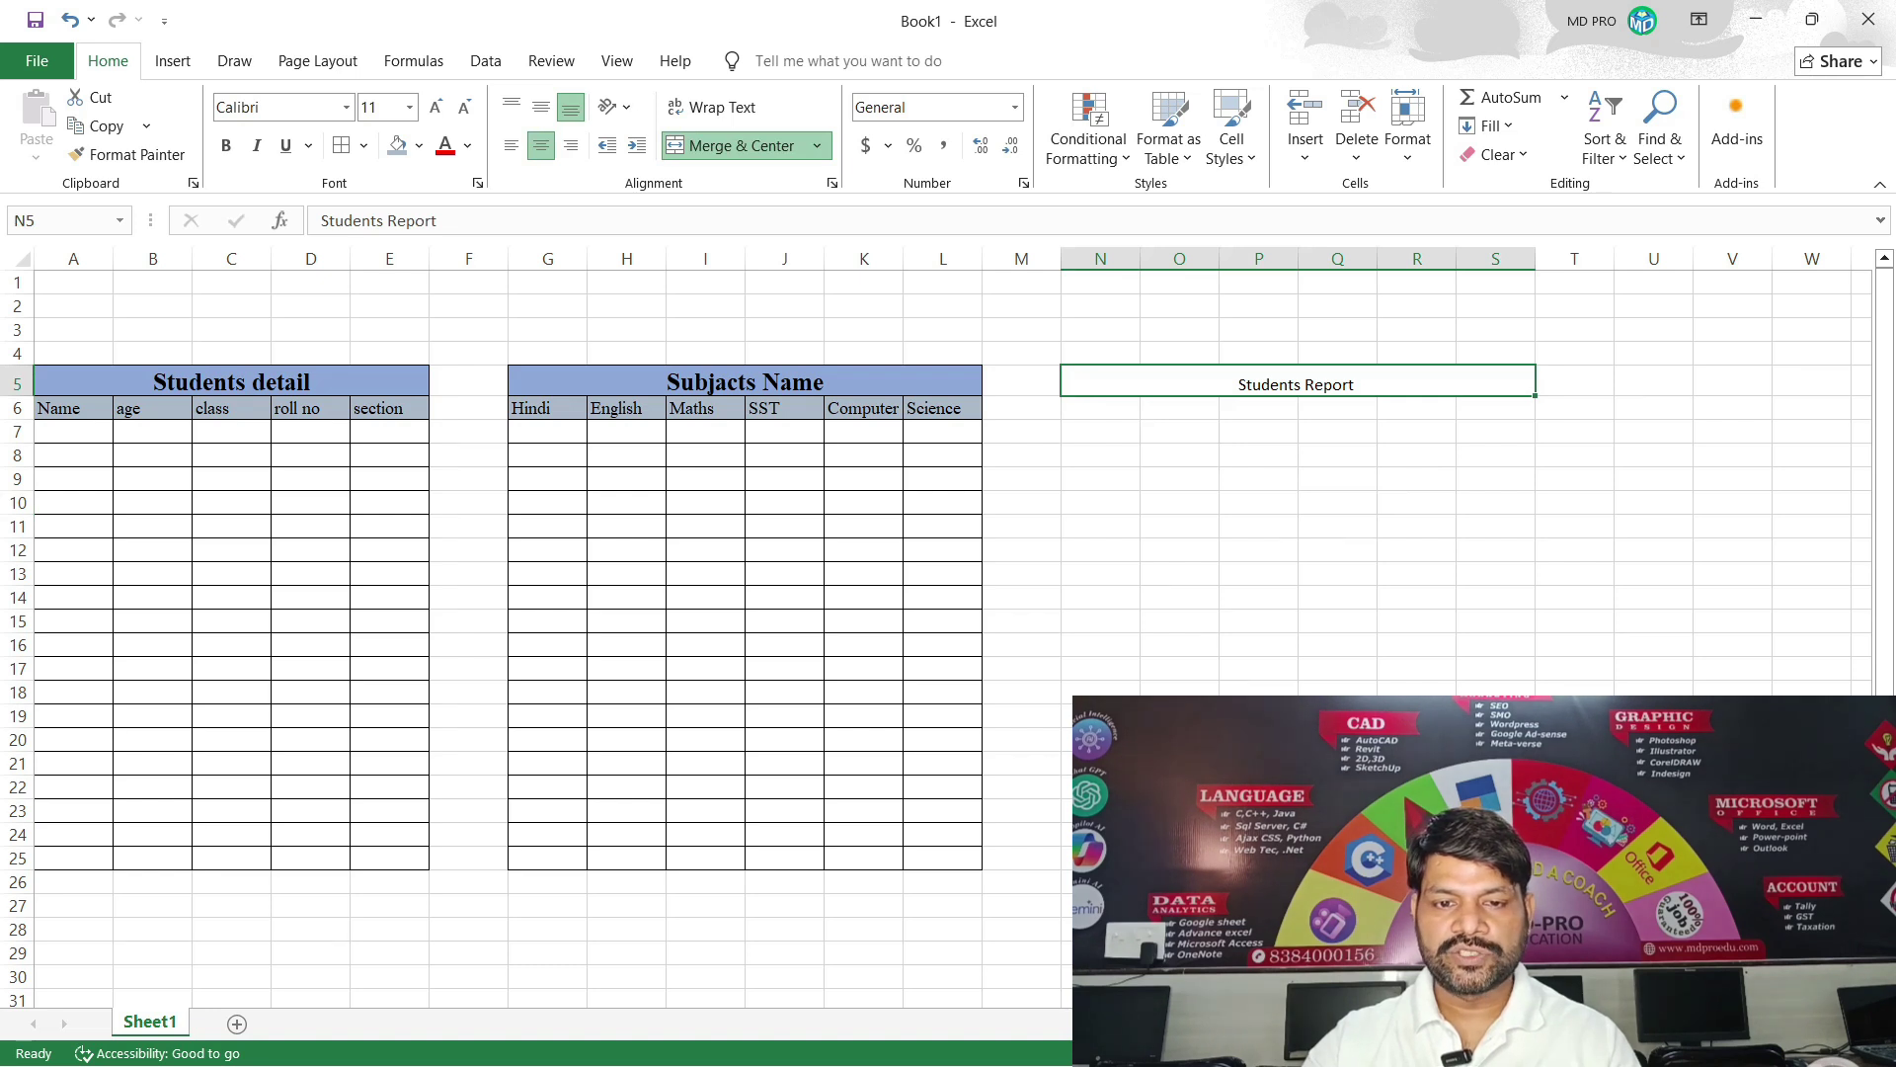
{"action": "left_click", "coordinate": [364, 145]}
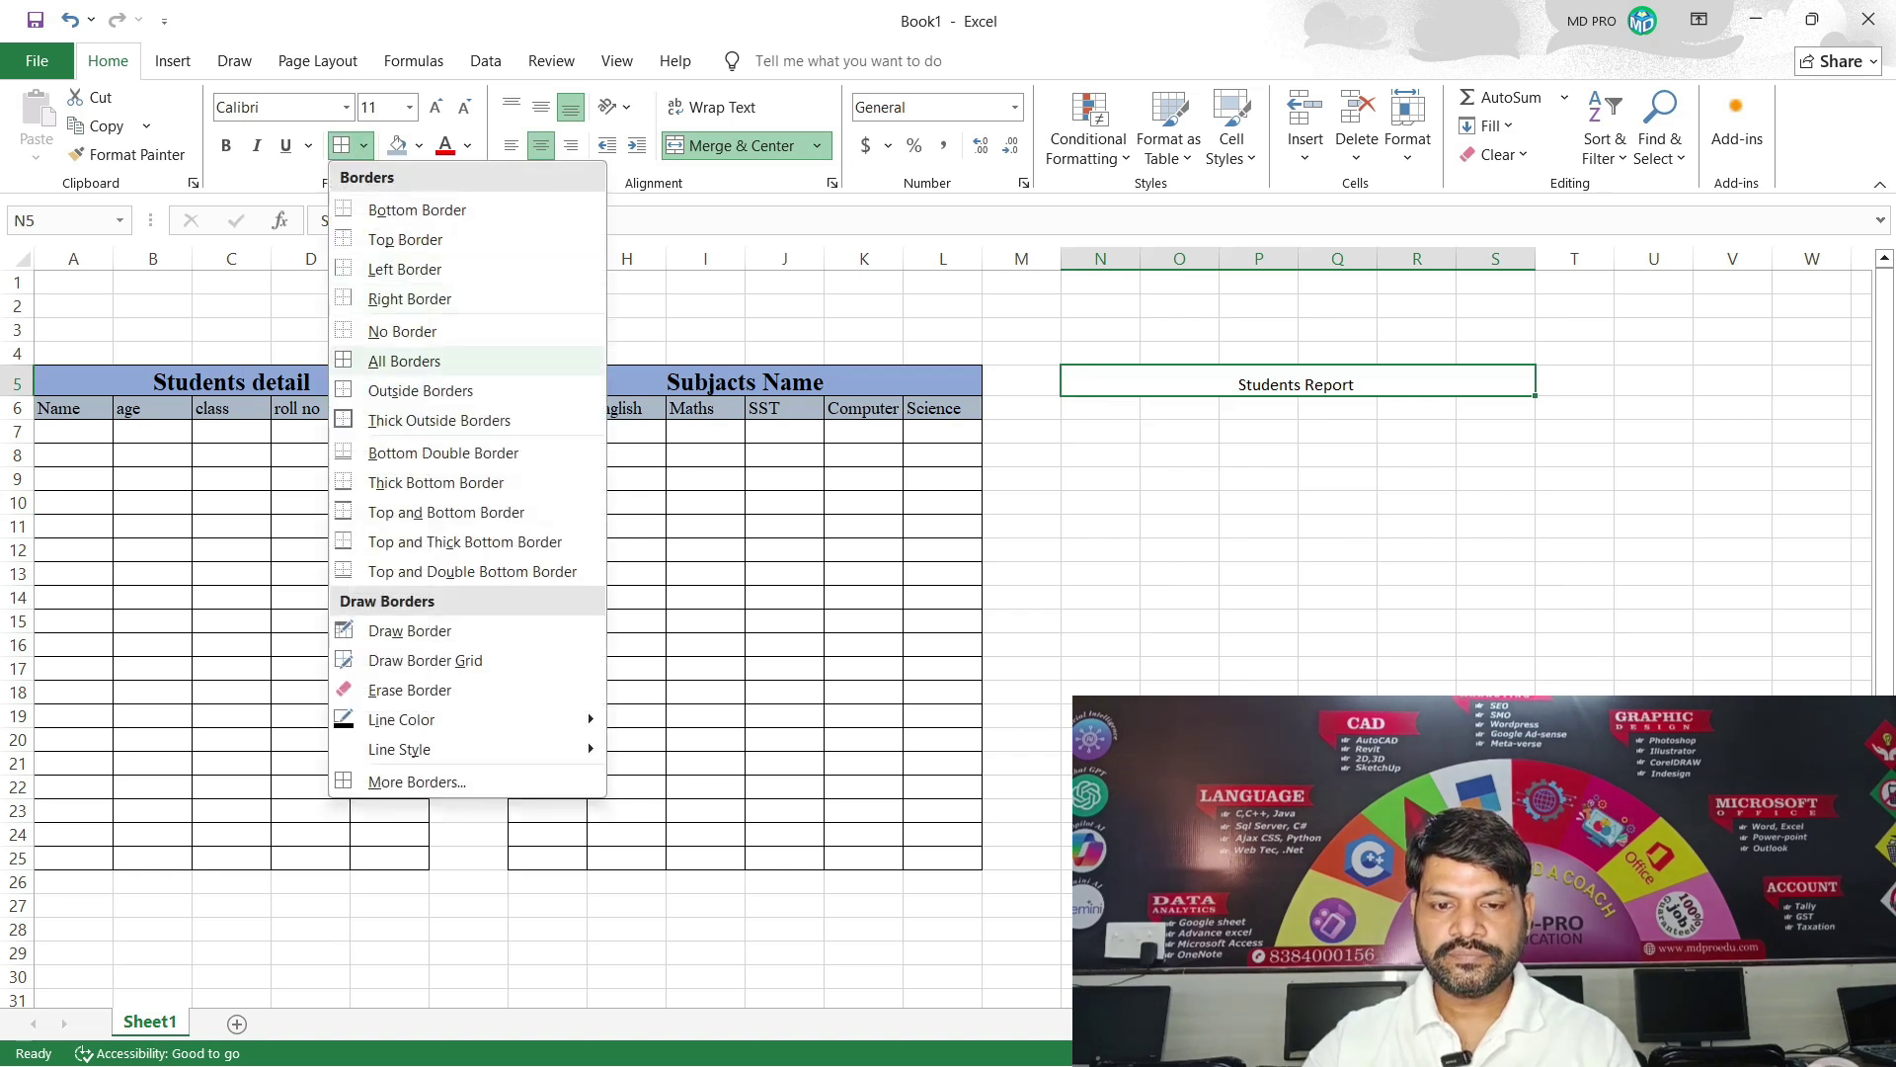
{"action": "left_click", "coordinate": [402, 331]}
{"action": "left_click", "coordinate": [1180, 479]}
{"action": "left_click_drag", "start_coordinate": [1296, 384], "coordinate": [1495, 859]}
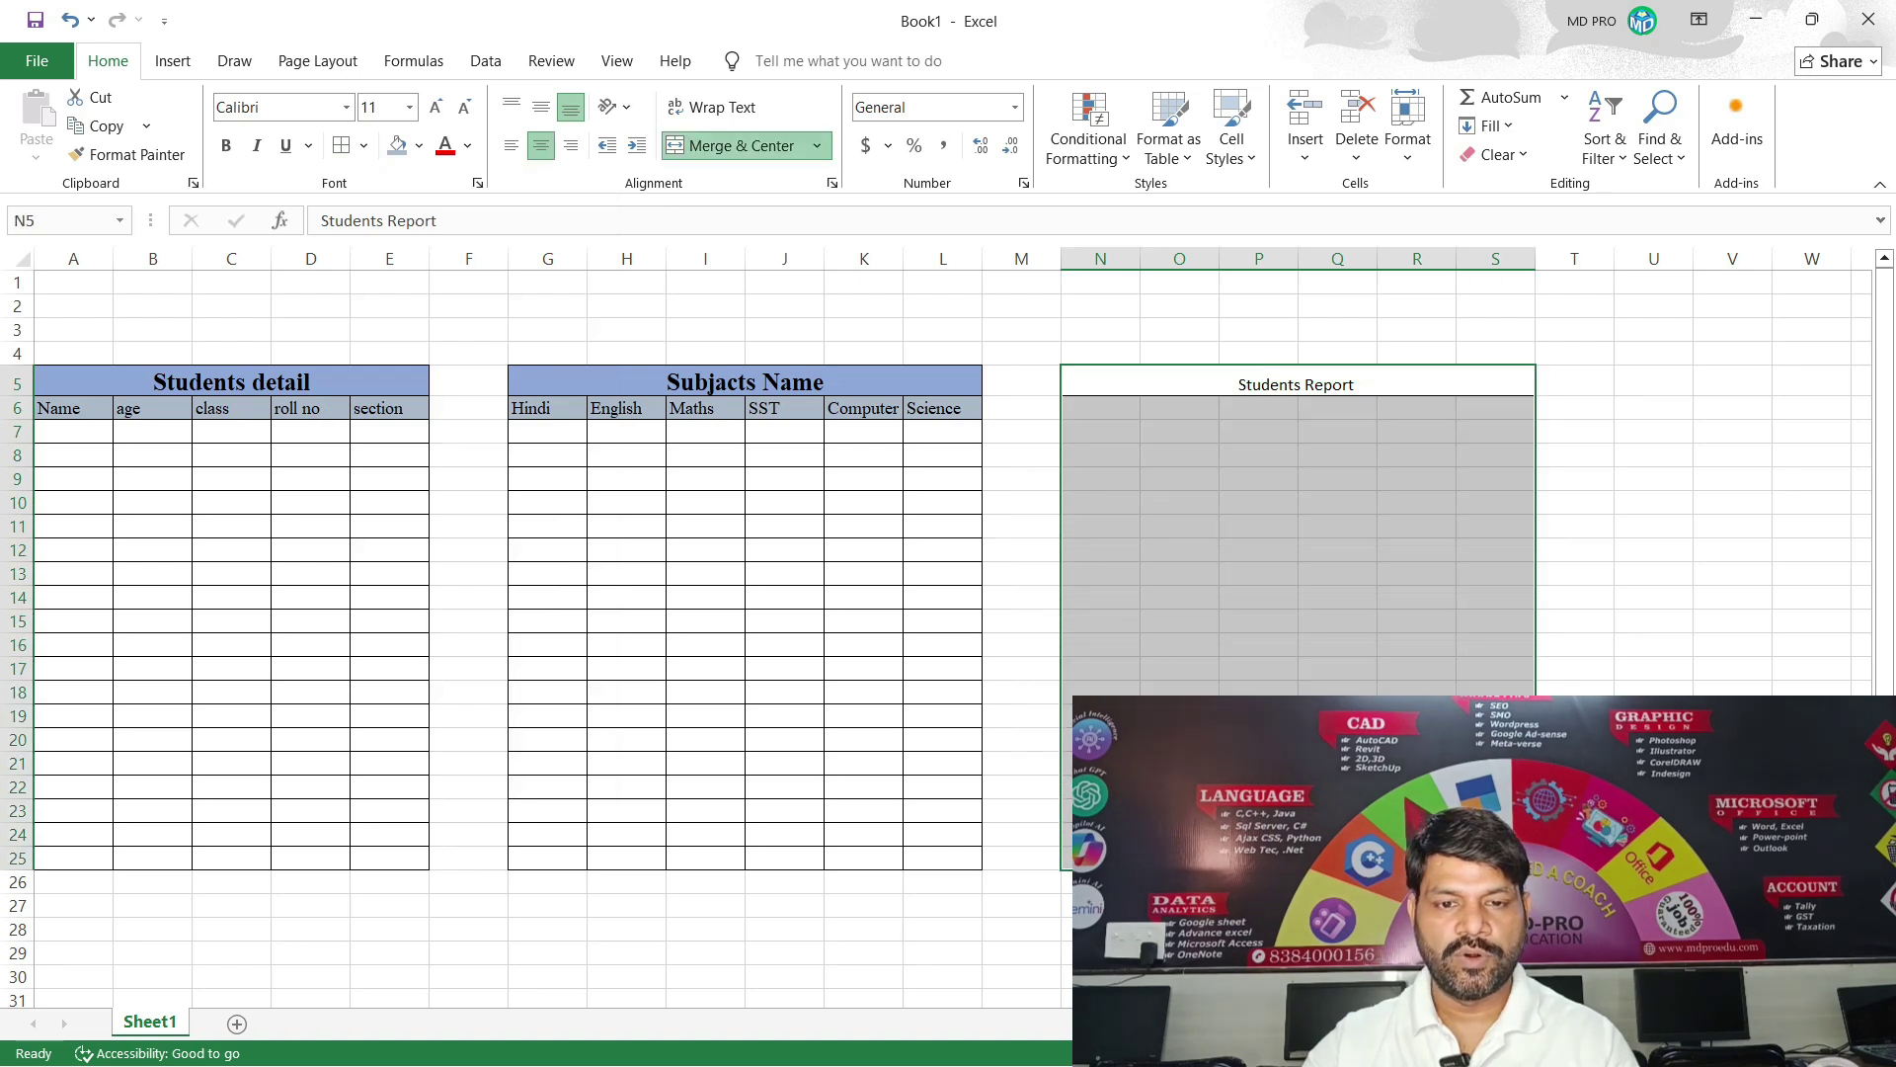
{"action": "left_click", "coordinate": [341, 146]}
{"action": "left_click", "coordinate": [1337, 549]}
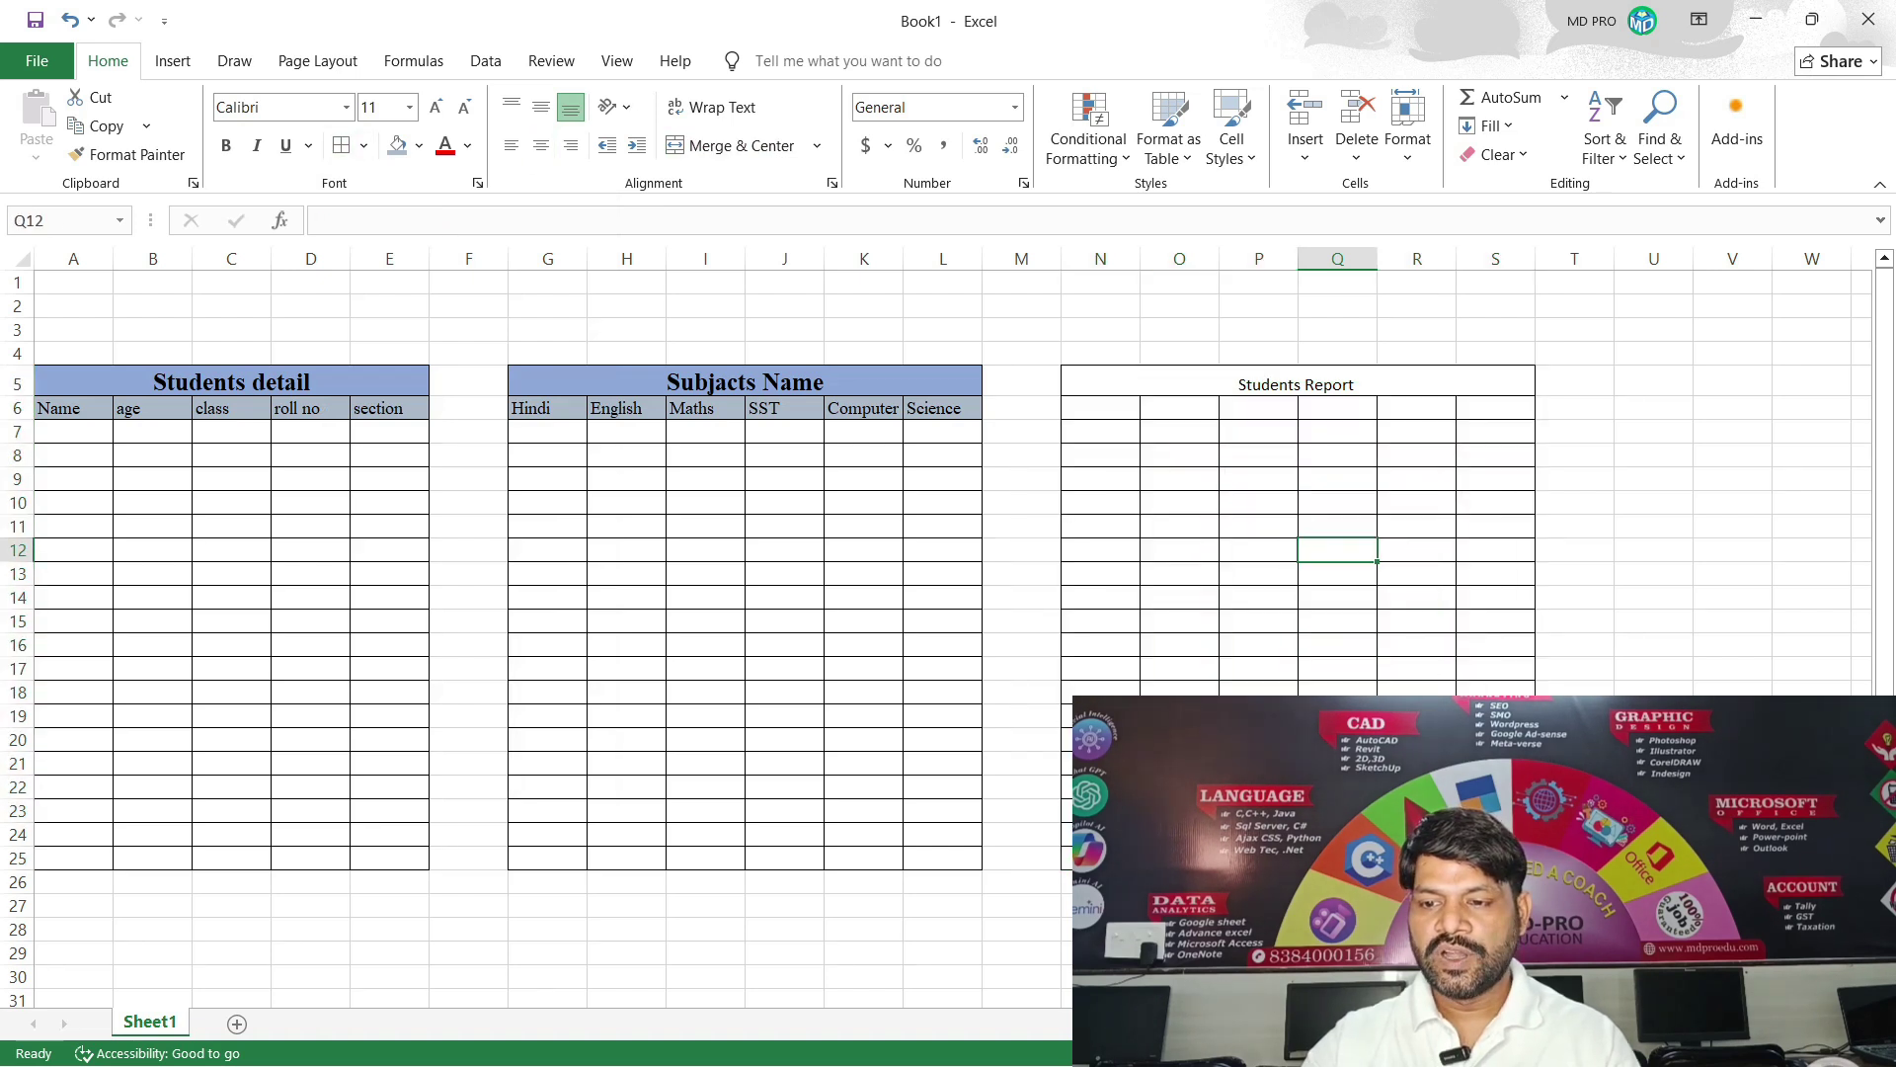
Copy the "Subjacts Name" title formatting onto the "Students Report" title with Format Painter.
{"action": "left_click", "coordinate": [1296, 384]}
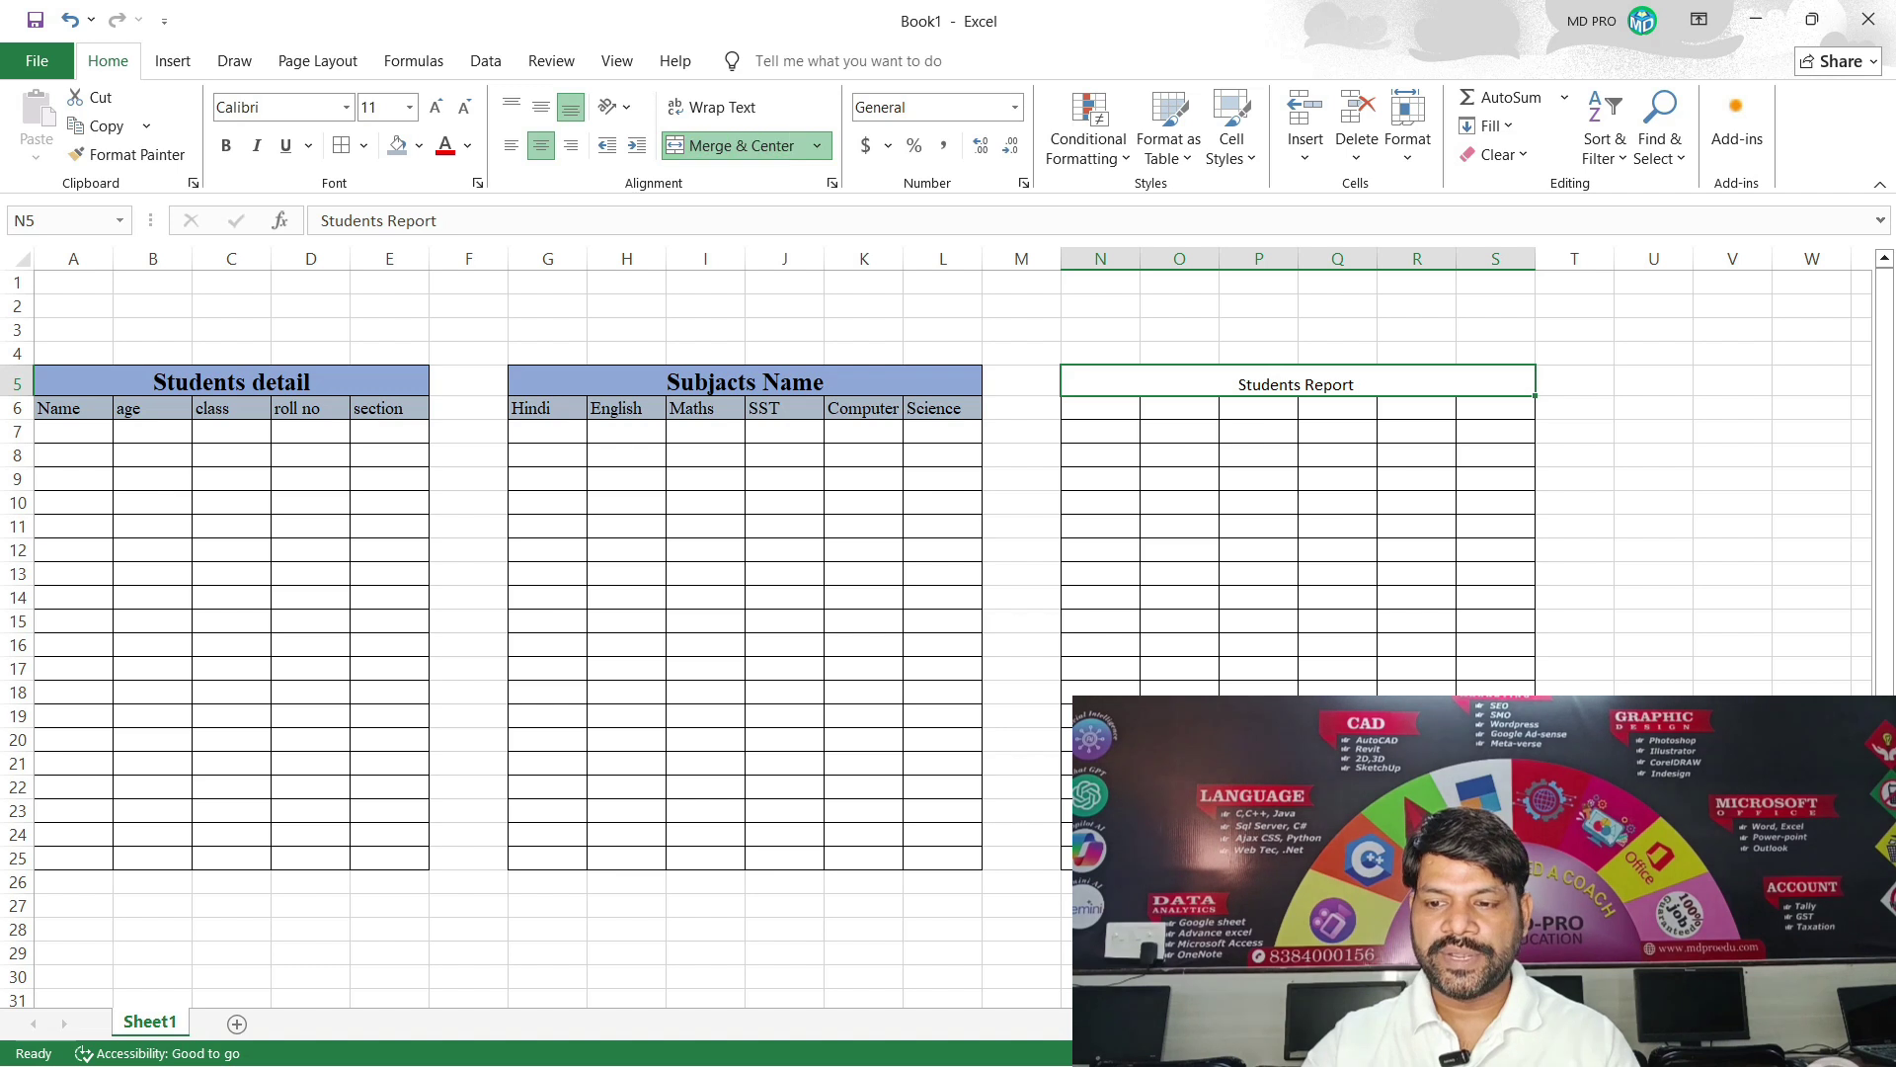
{"action": "left_click", "coordinate": [745, 383]}
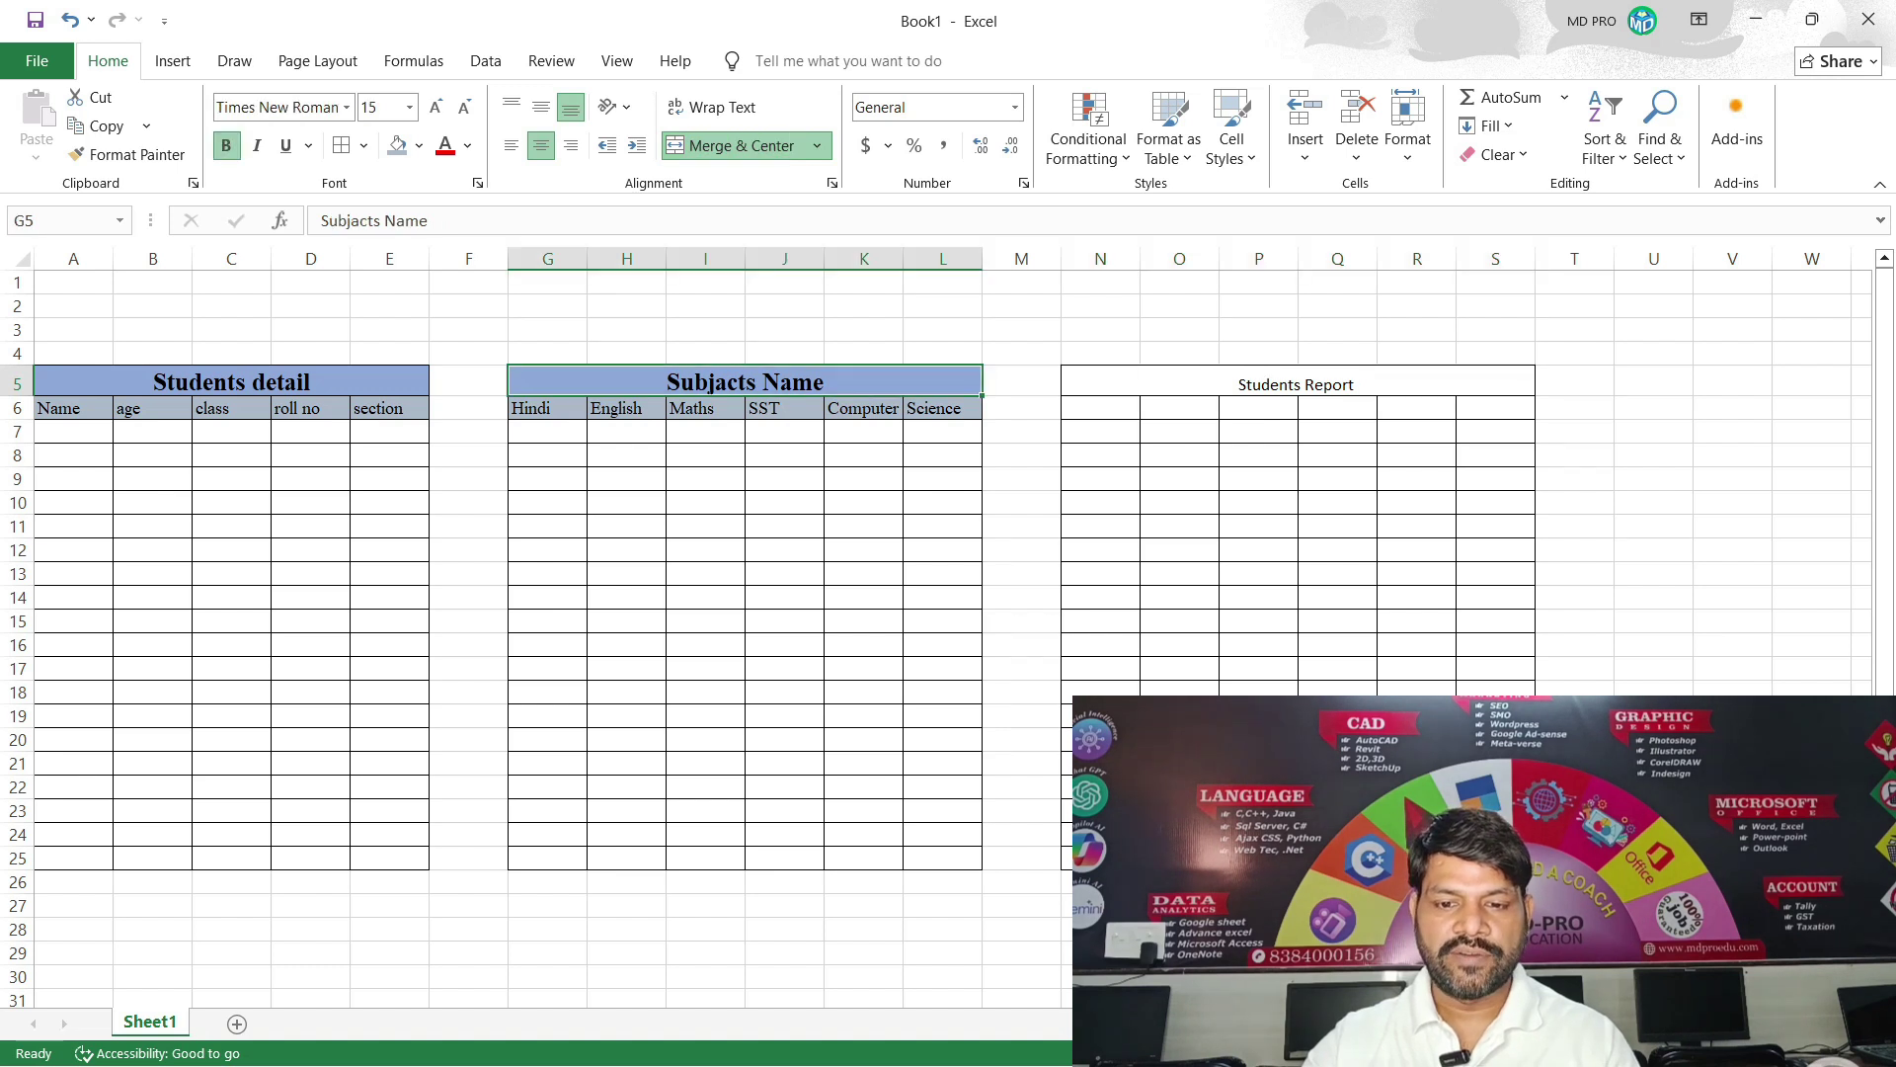
{"action": "left_click", "coordinate": [138, 154]}
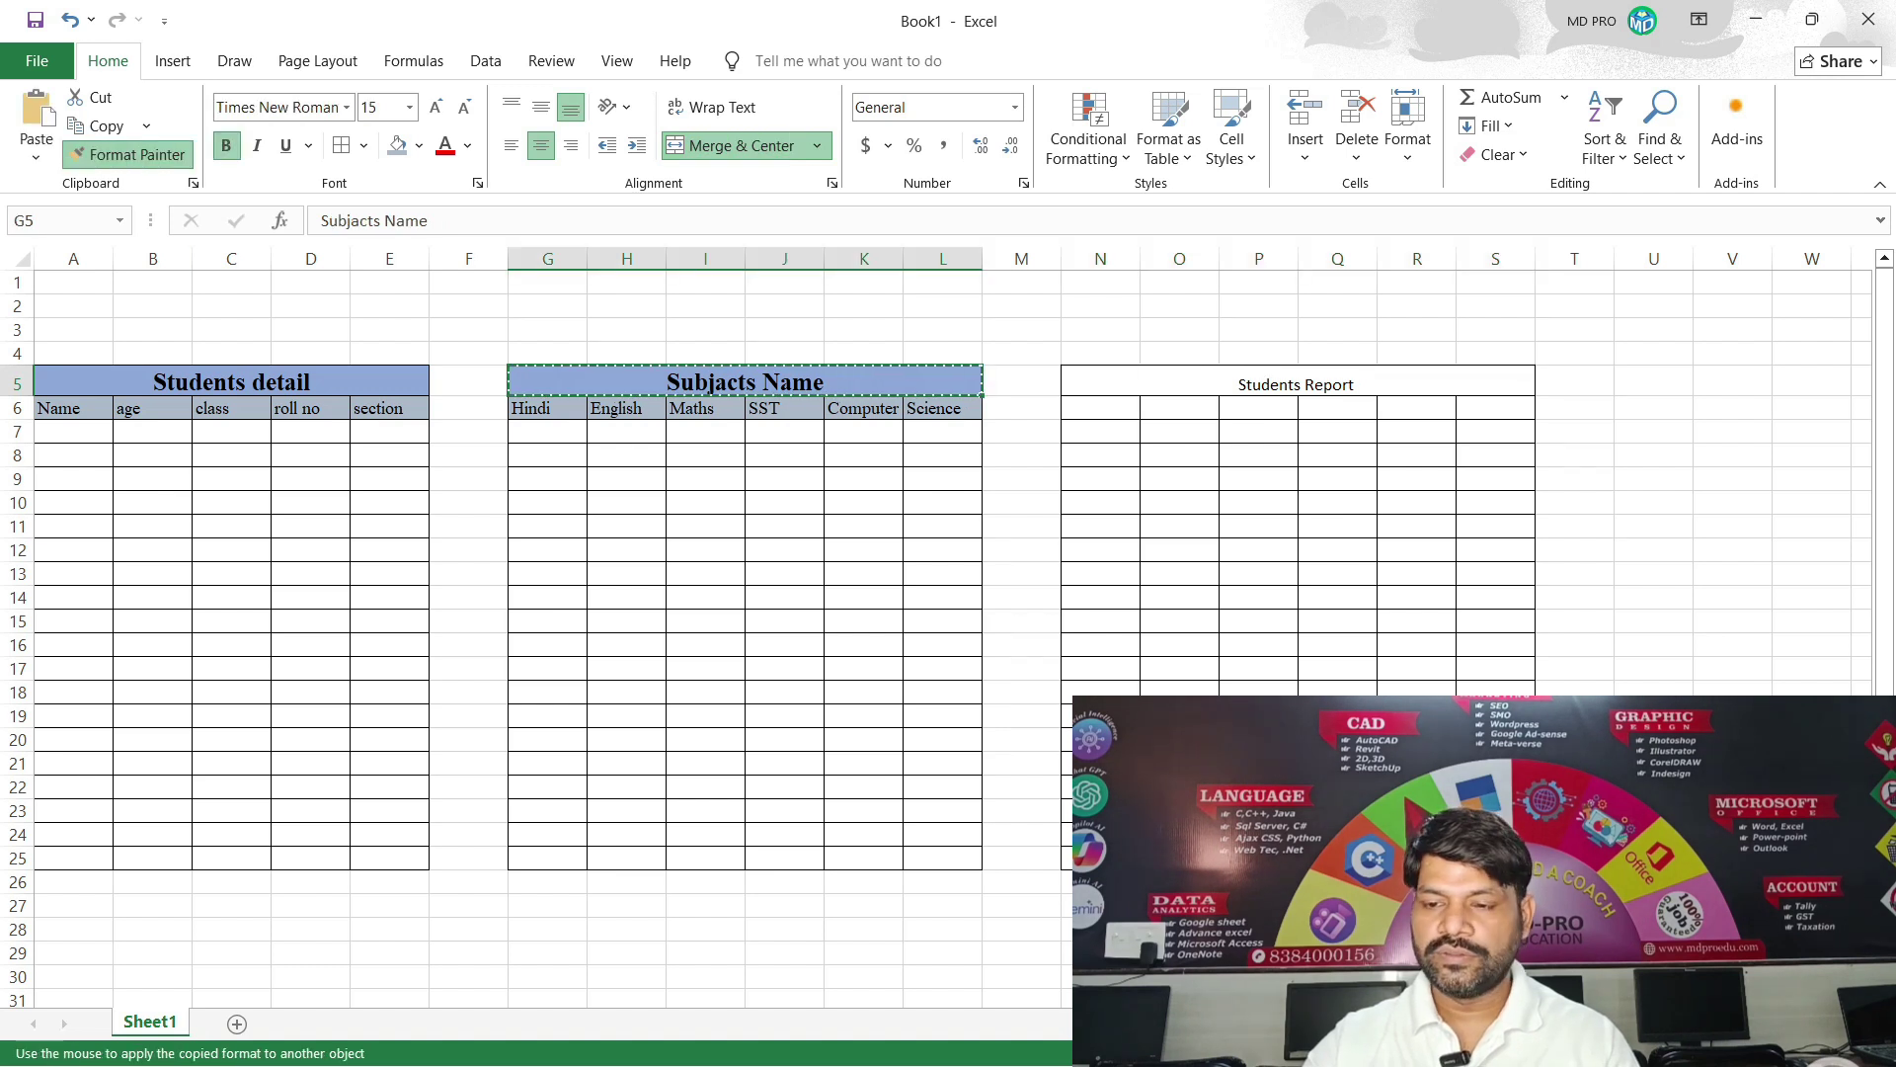
{"action": "left_click", "coordinate": [1107, 384]}
Enter the report headings "total", "Max" and "Min" in cells N6, O6 and P6.
{"action": "left_click", "coordinate": [1100, 408]}
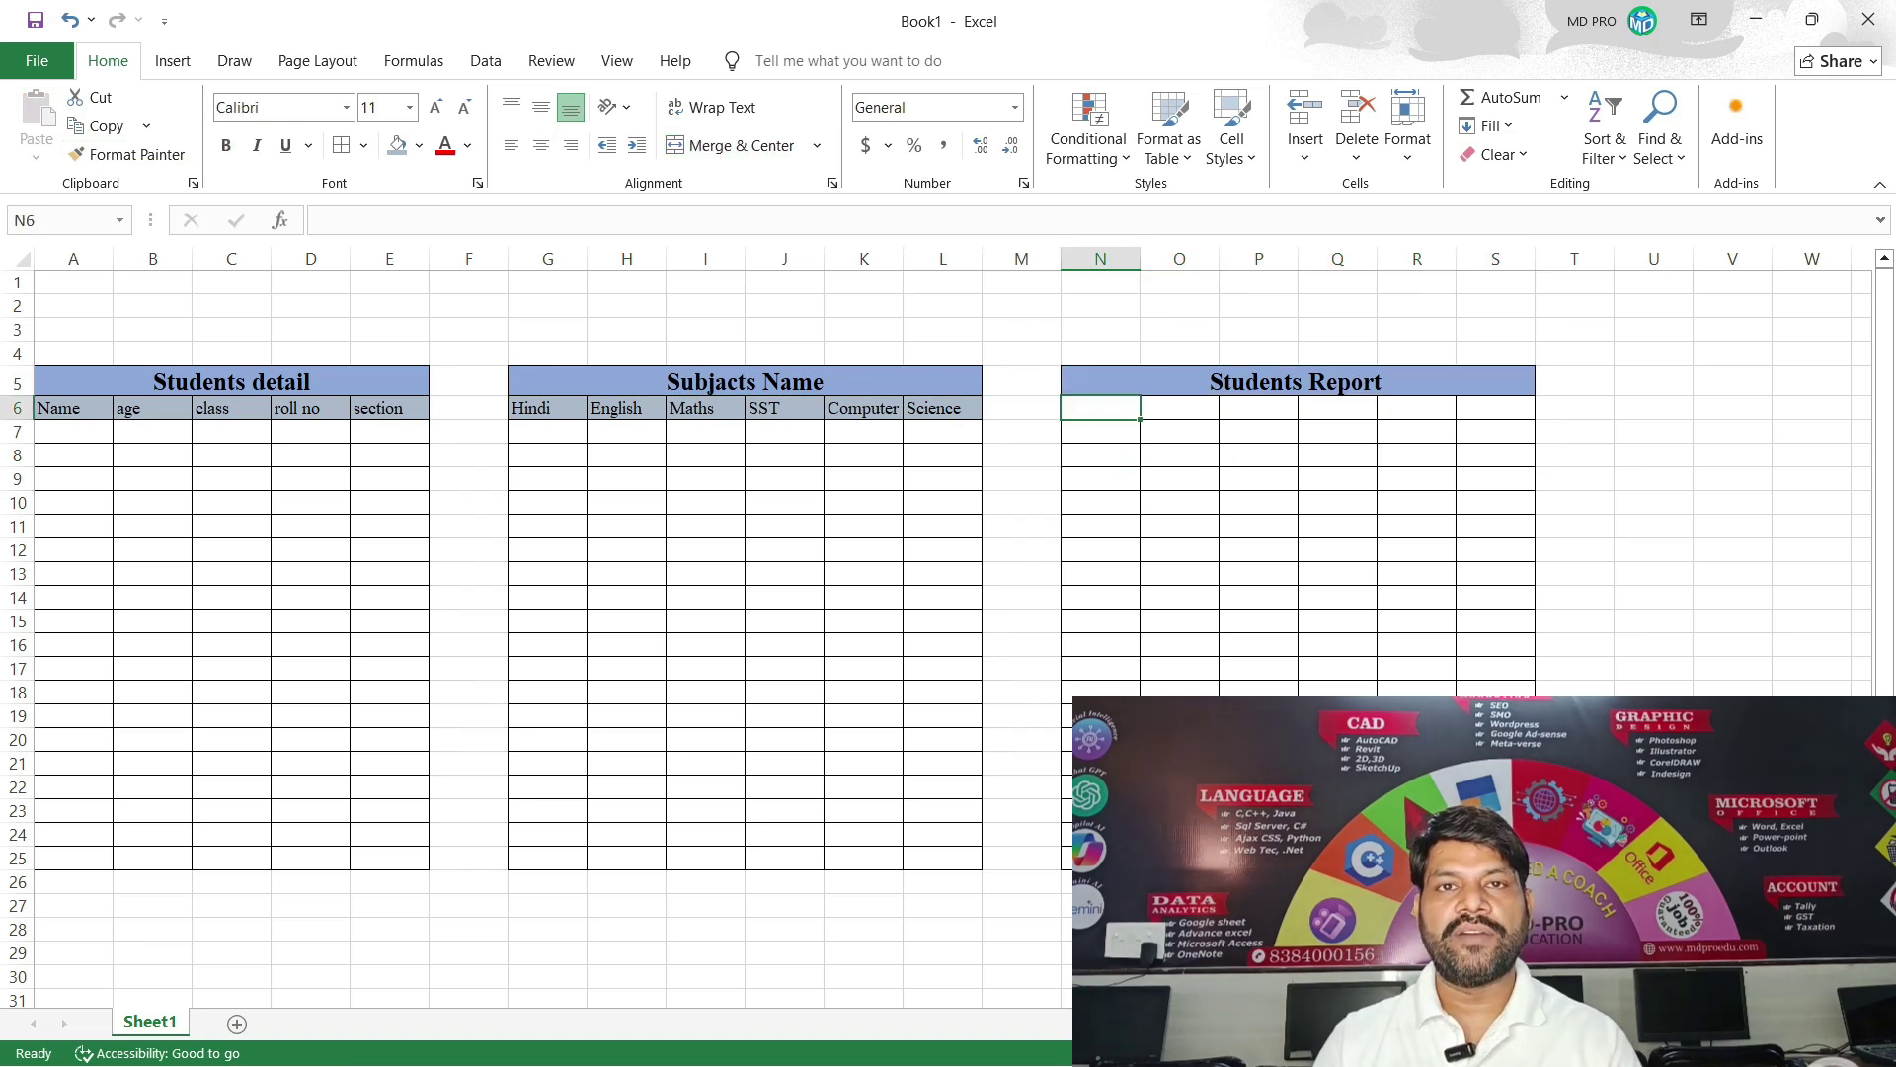
{"action": "type", "text": "total"}
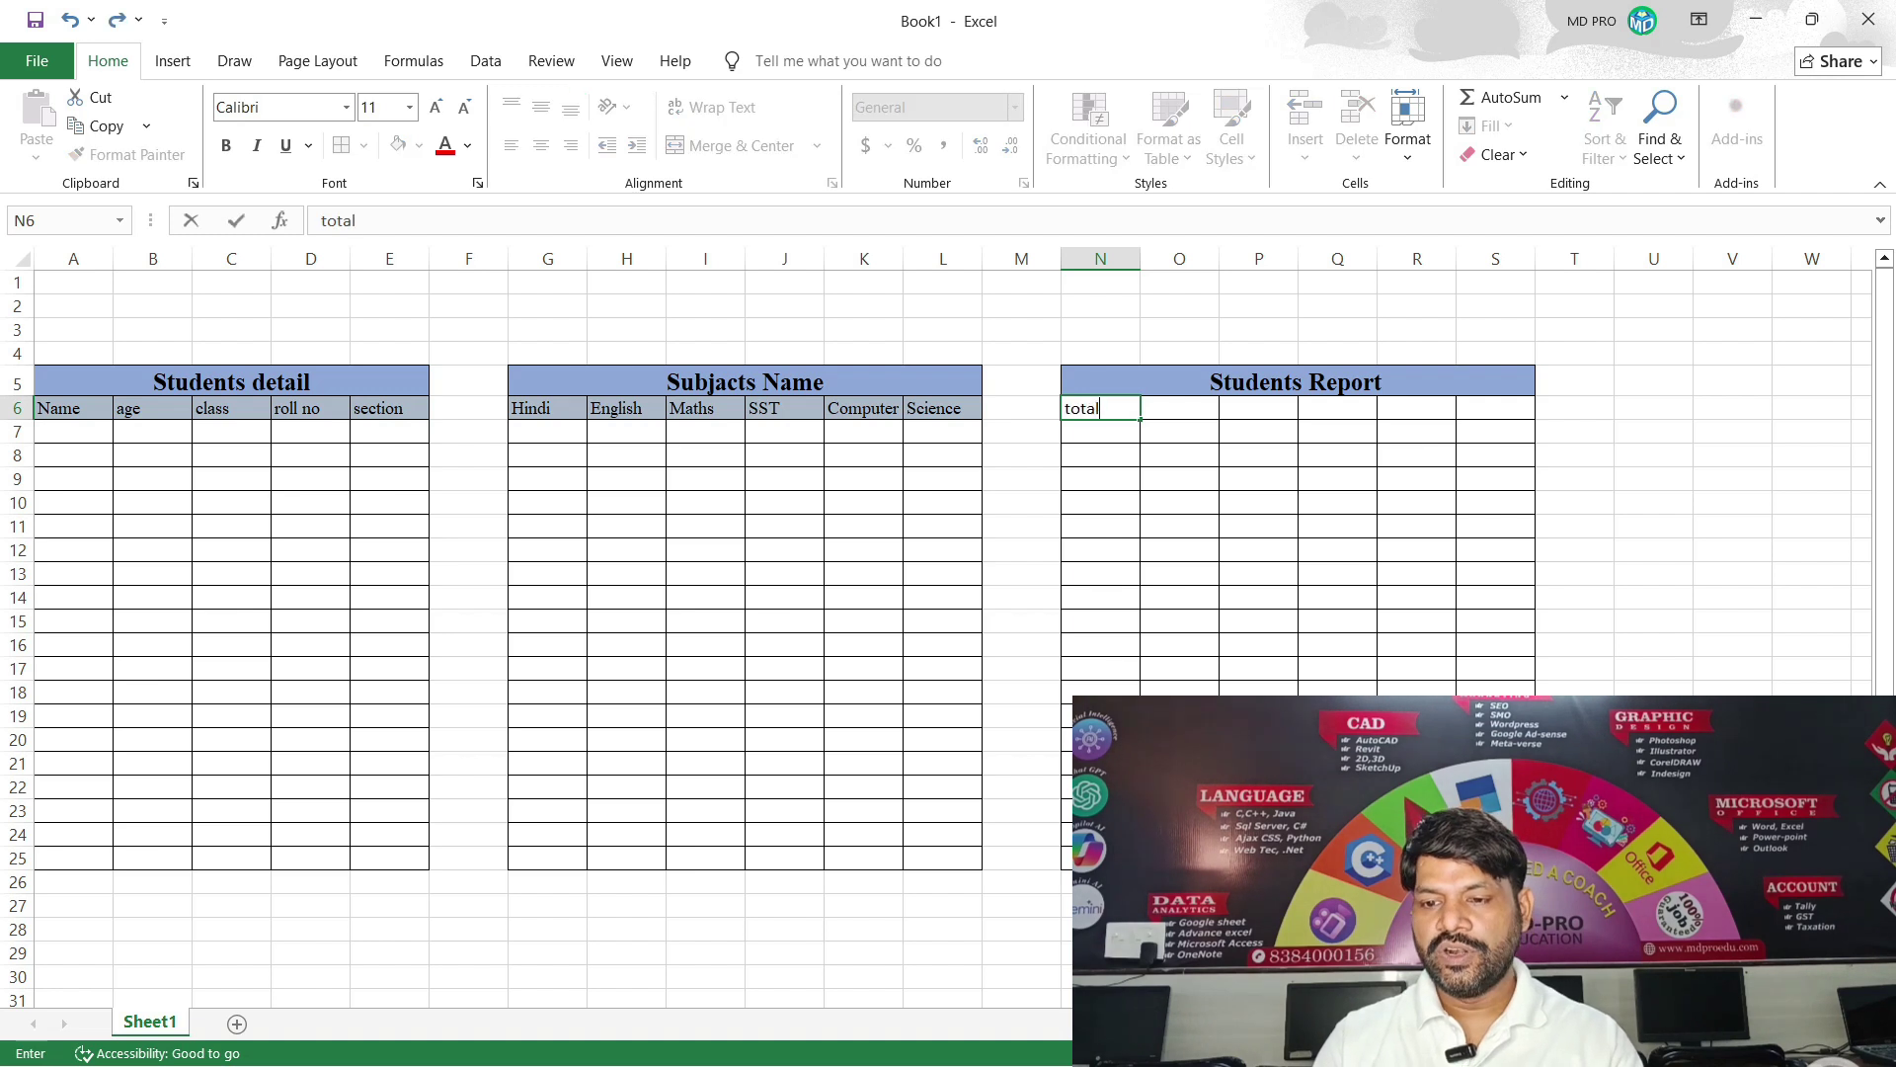
{"action": "key", "text": "Tab"}
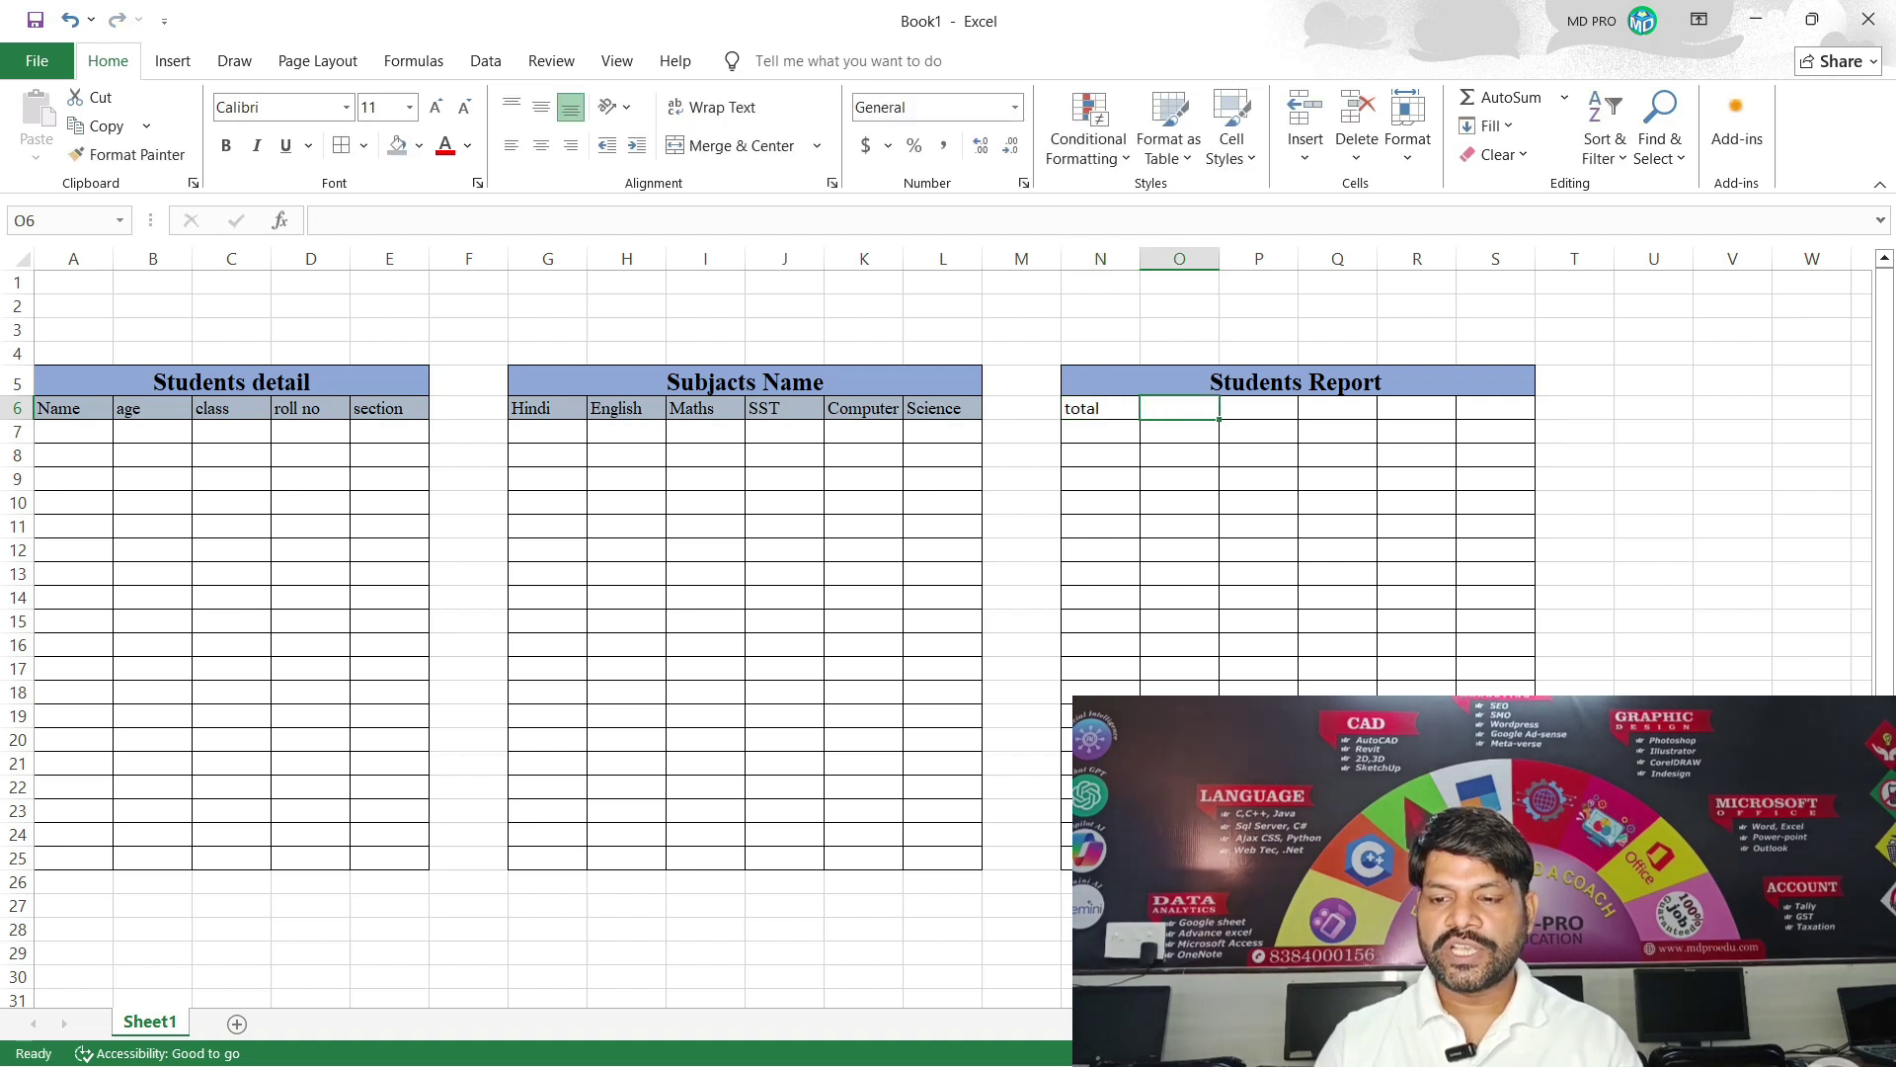
{"action": "type", "text": "Max"}
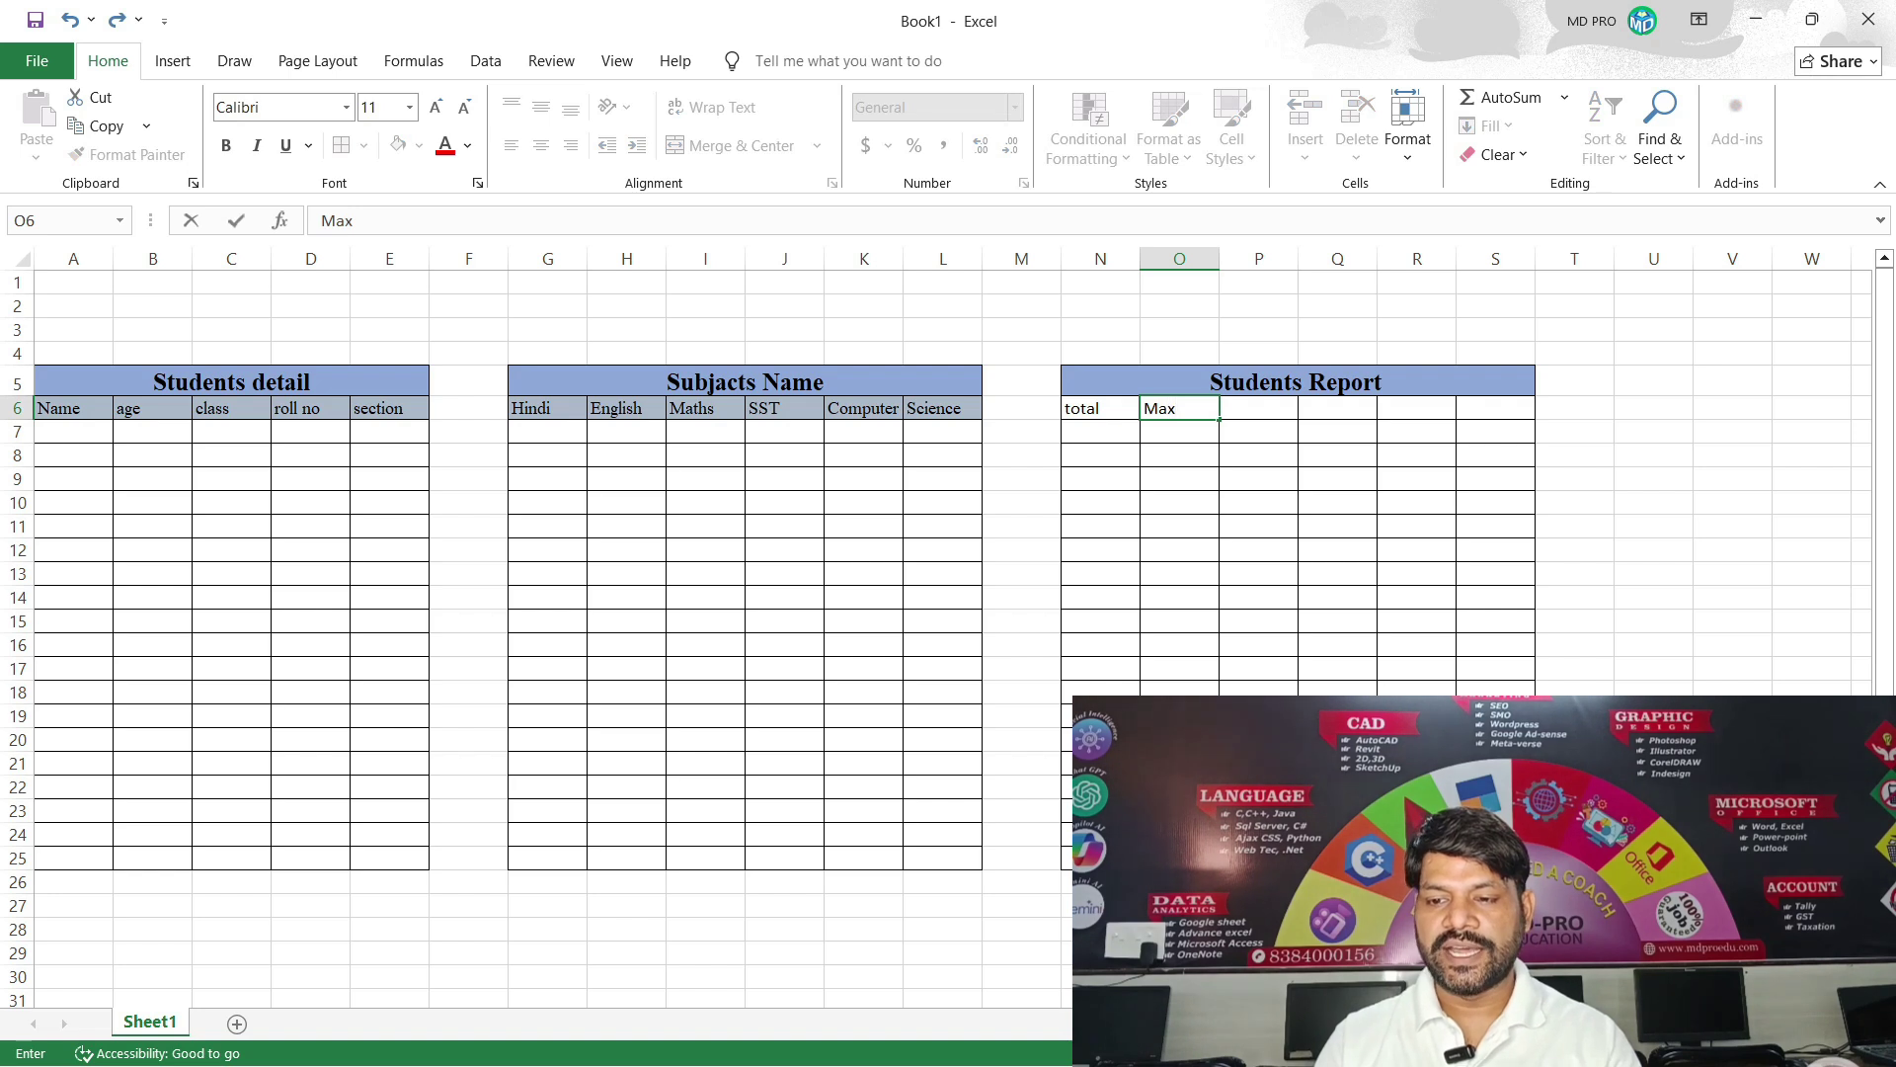
{"action": "key", "text": "Tab"}
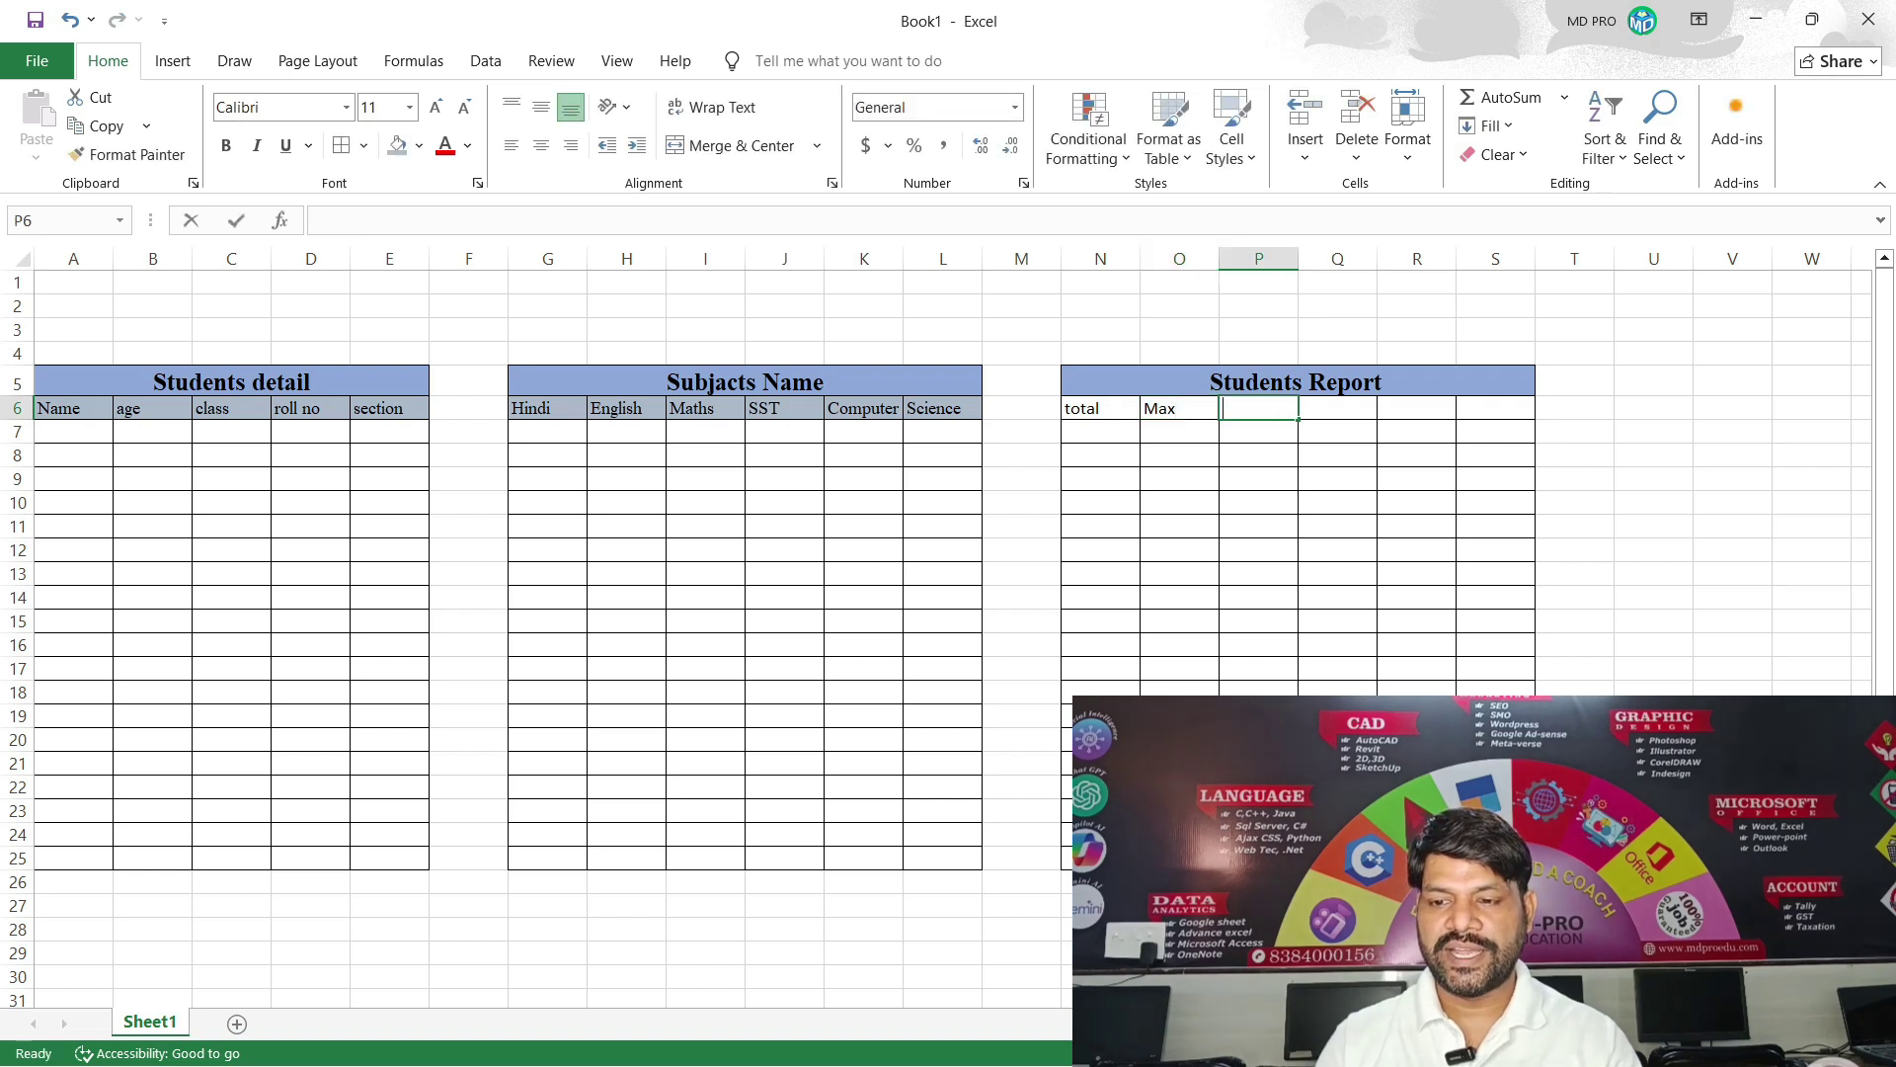
{"action": "type", "text": "Min"}
{"action": "key", "text": "Tab"}
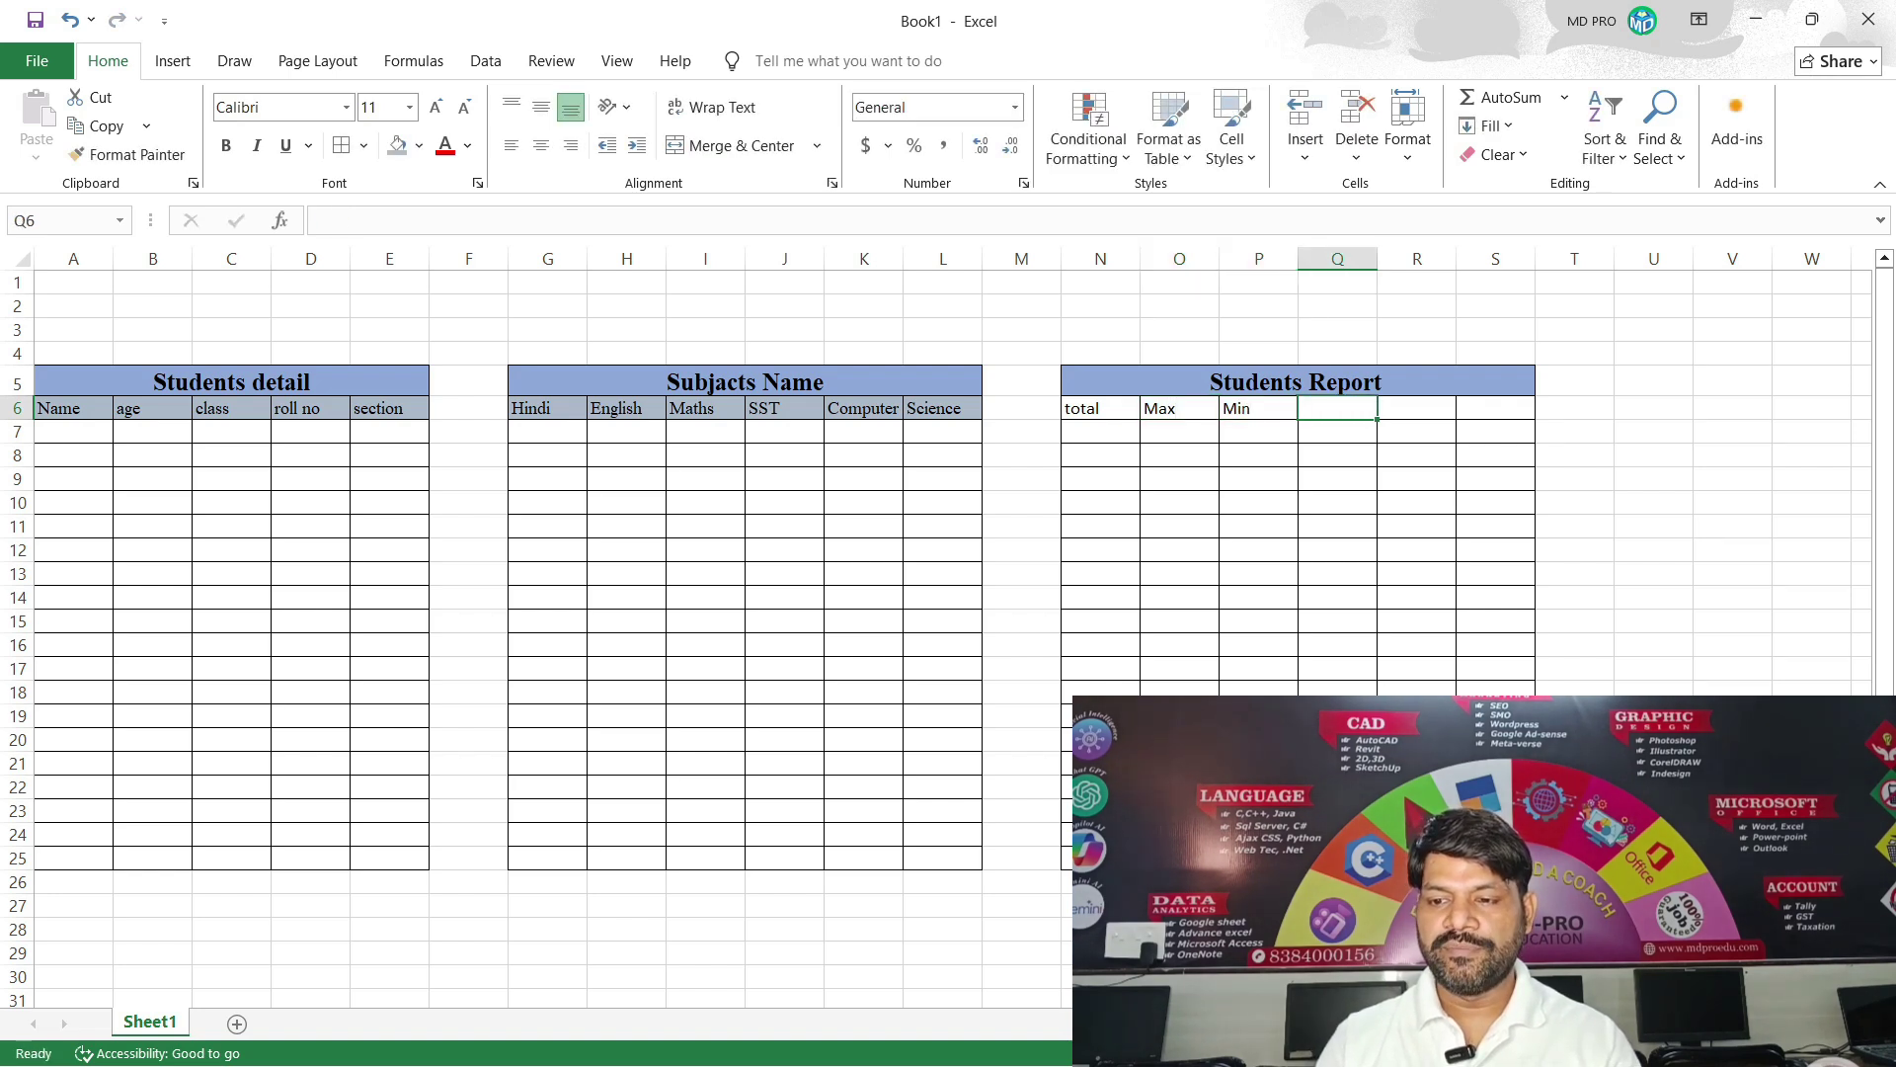
Capitalize the heading in cell N6 to read "Total".
{"action": "key", "text": "Left"}
{"action": "key", "text": "Left"}
{"action": "key", "text": "Left"}
{"action": "key", "text": "F2"}
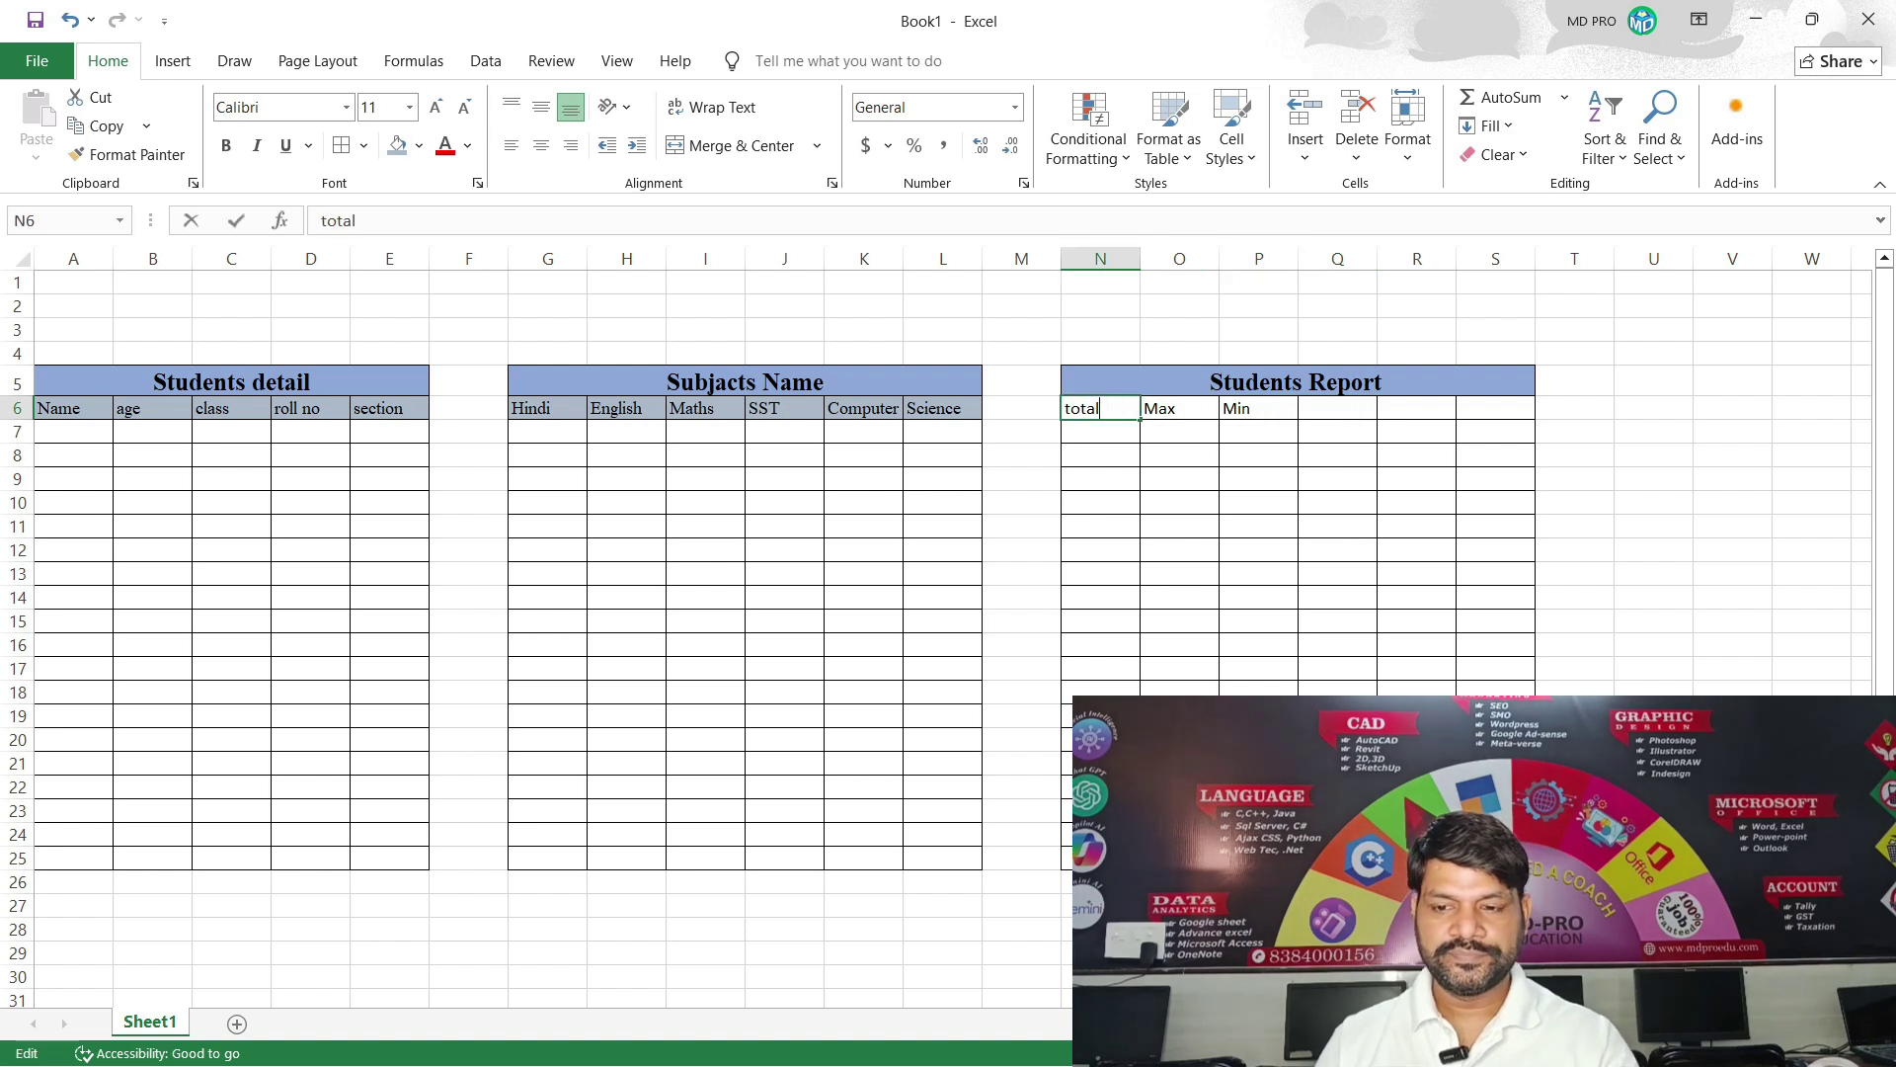
{"action": "key", "text": "BackSpace"}
{"action": "type", "text": "T"}
{"action": "key", "text": "Return"}
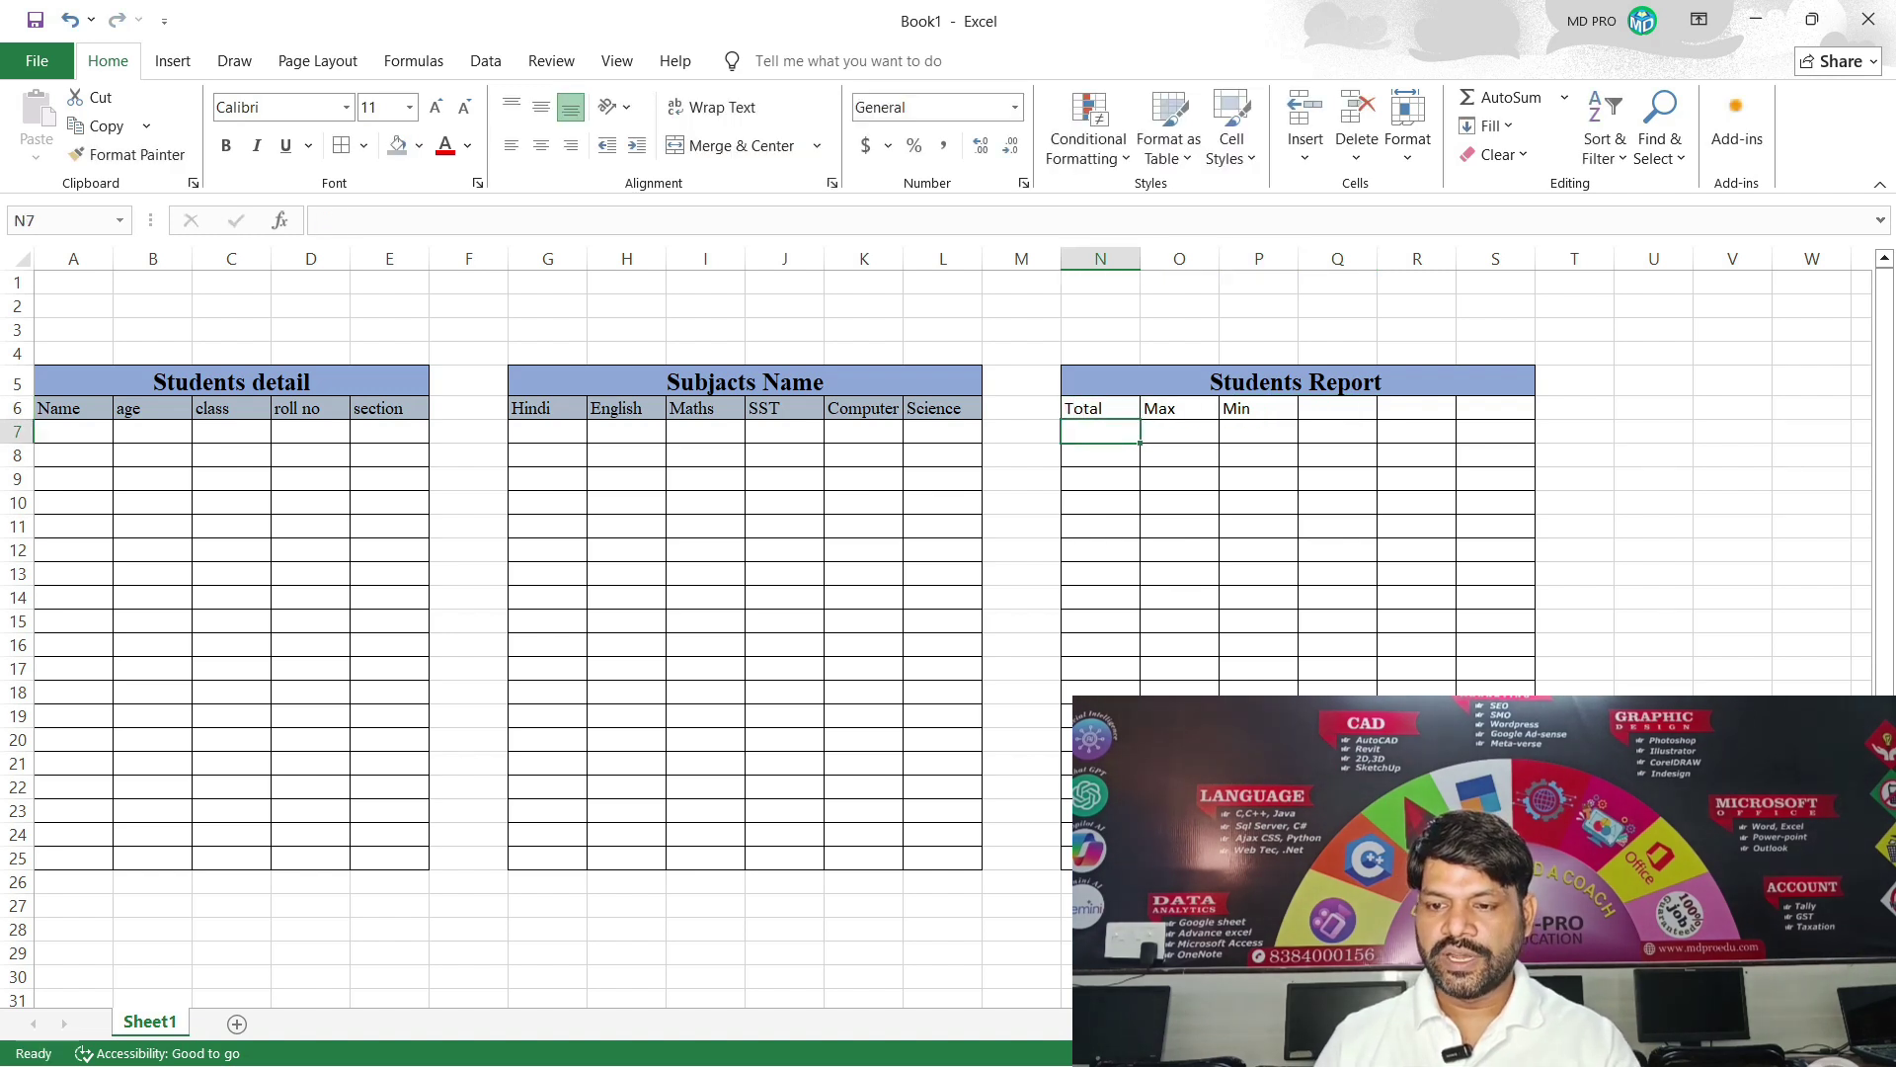
Enter the report headings "Average", "Count" and "Count" in cells Q6, R6 and S6.
{"action": "key", "text": "Up"}
{"action": "key", "text": "Right"}
{"action": "key", "text": "Right"}
{"action": "key", "text": "Right"}
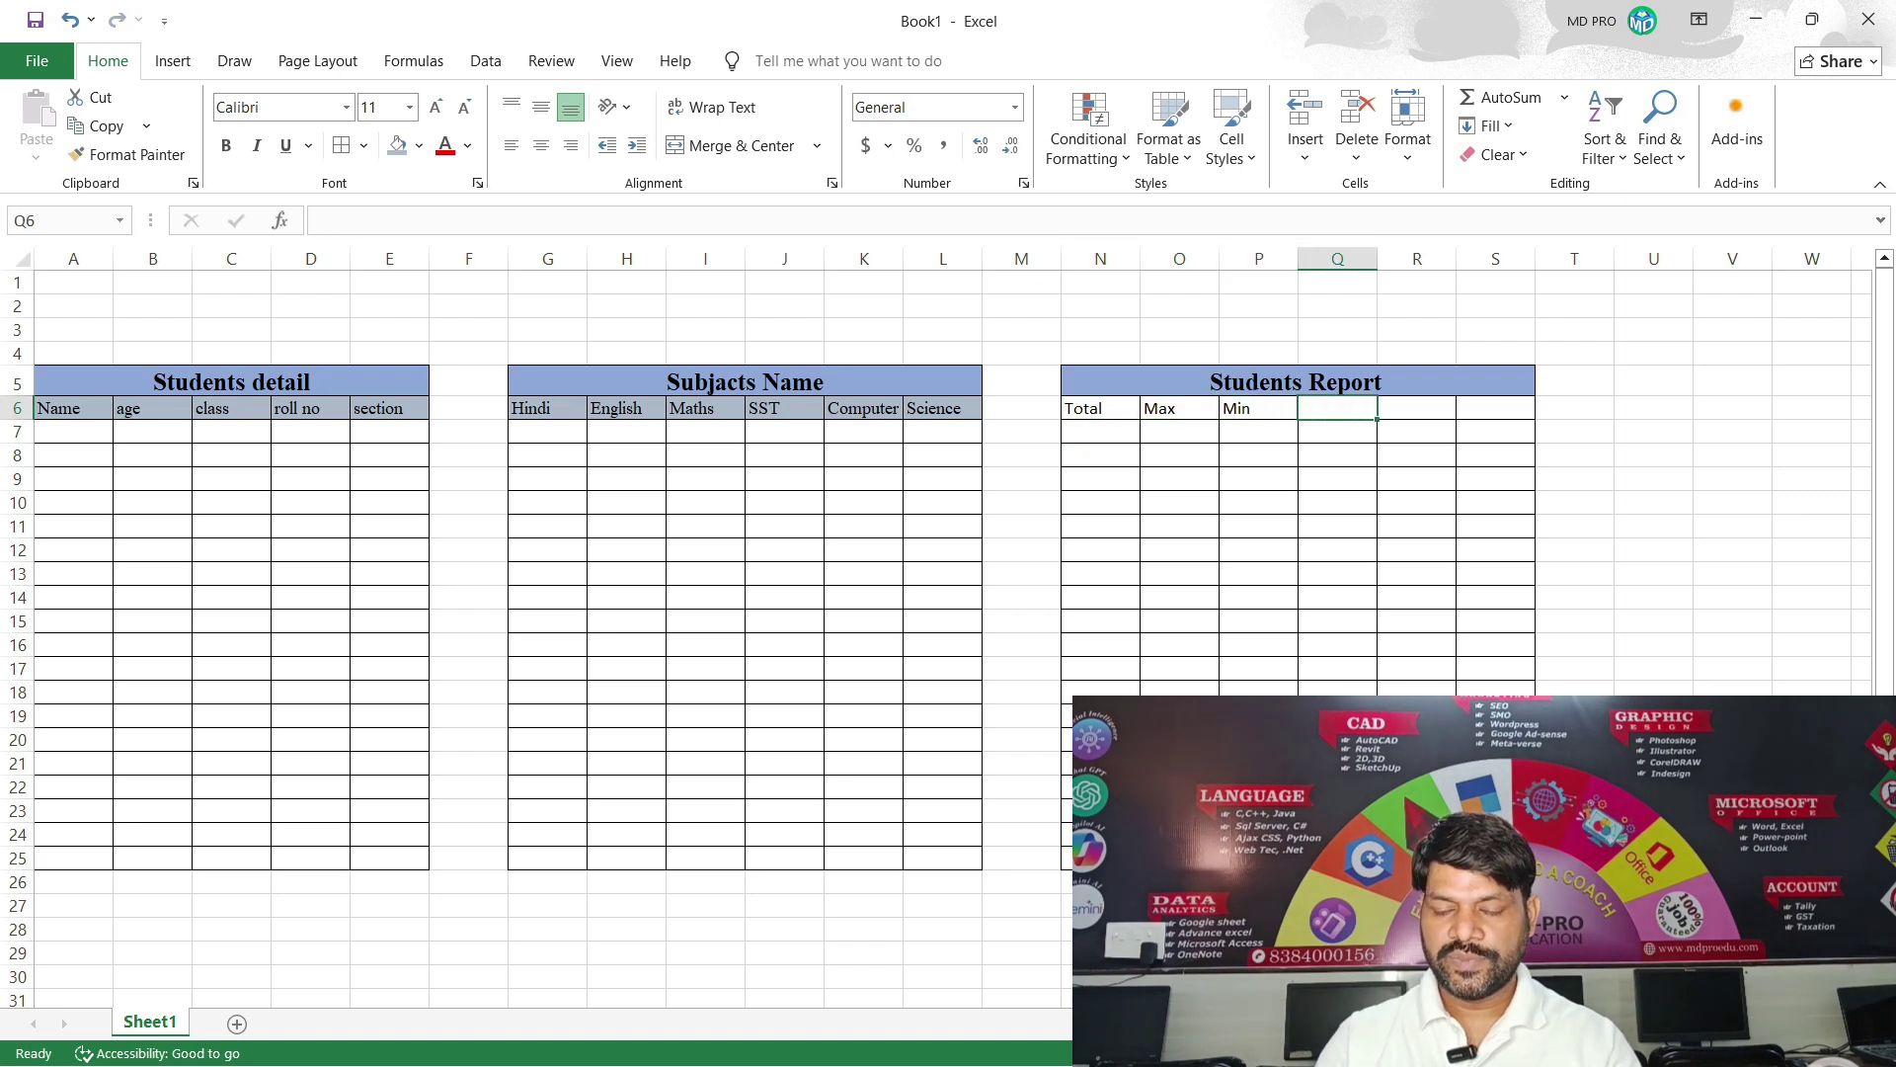
{"action": "type", "text": "A"}
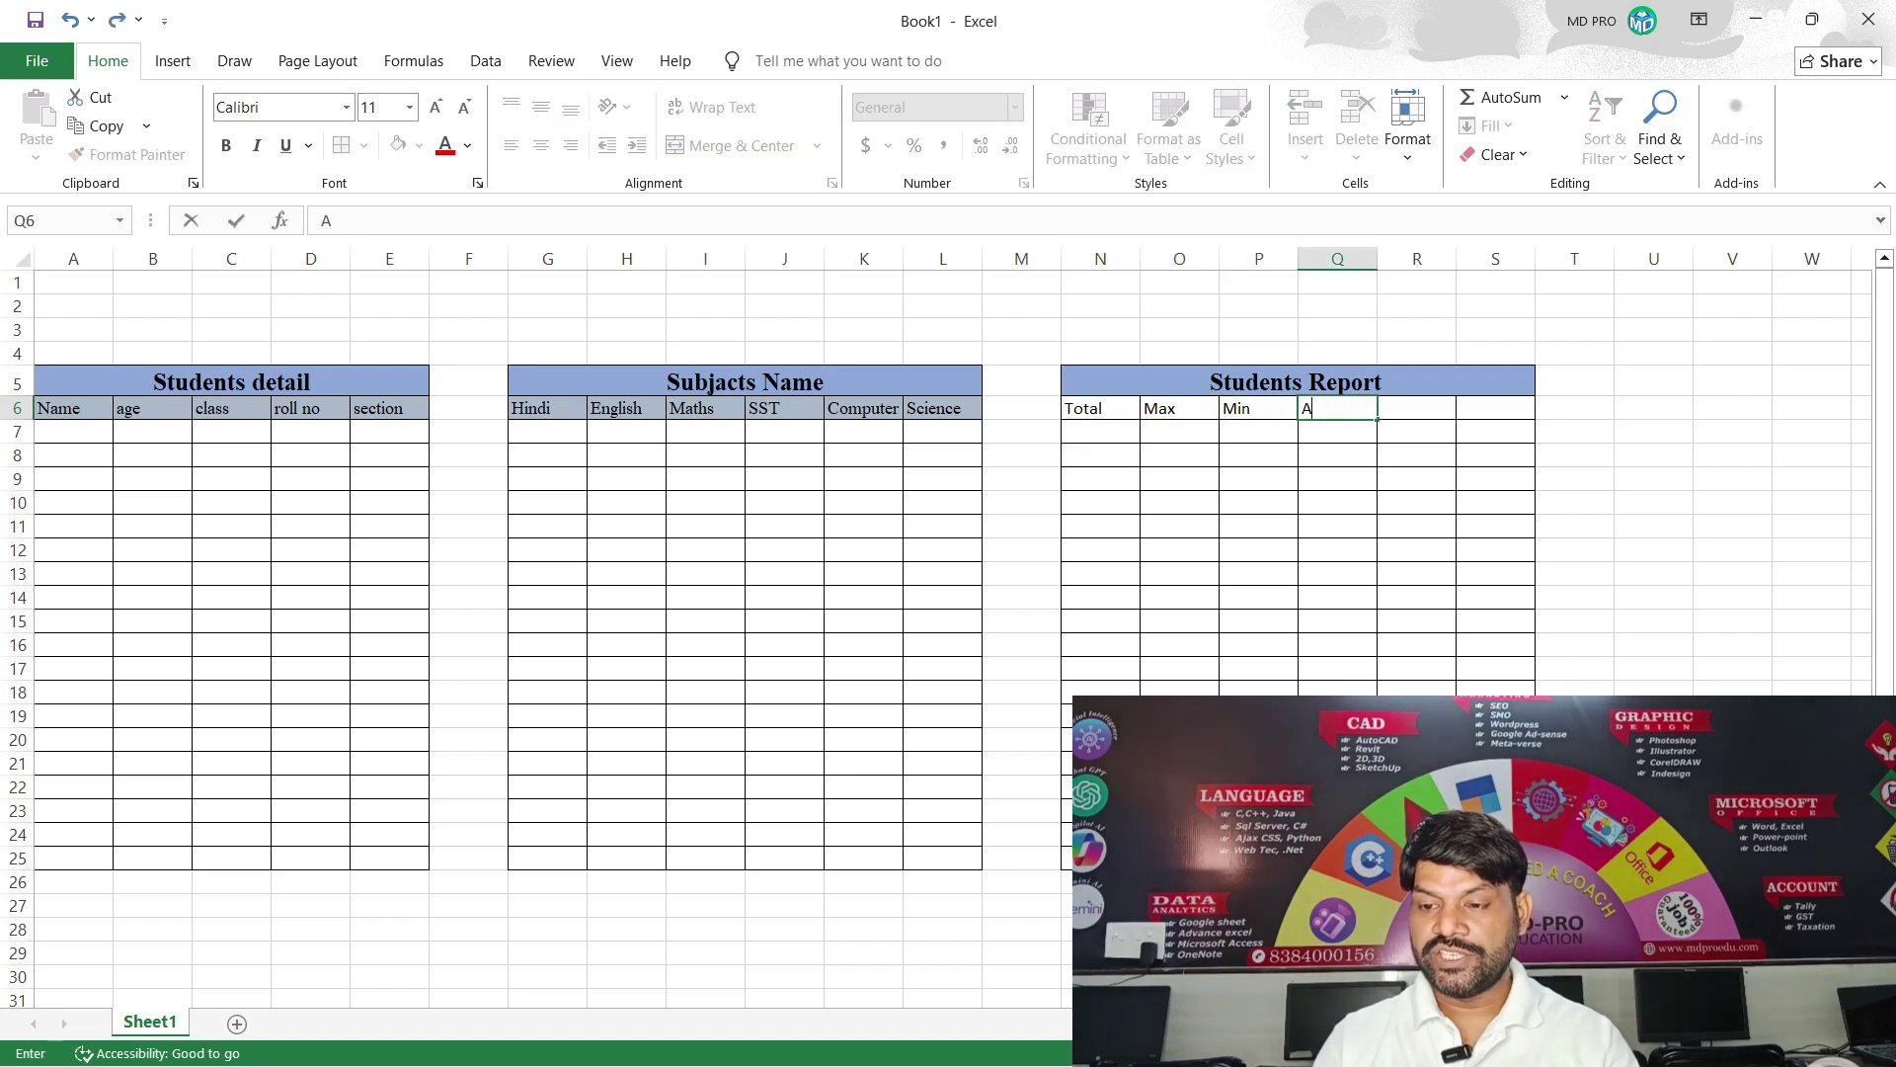
{"action": "type", "text": "verage"}
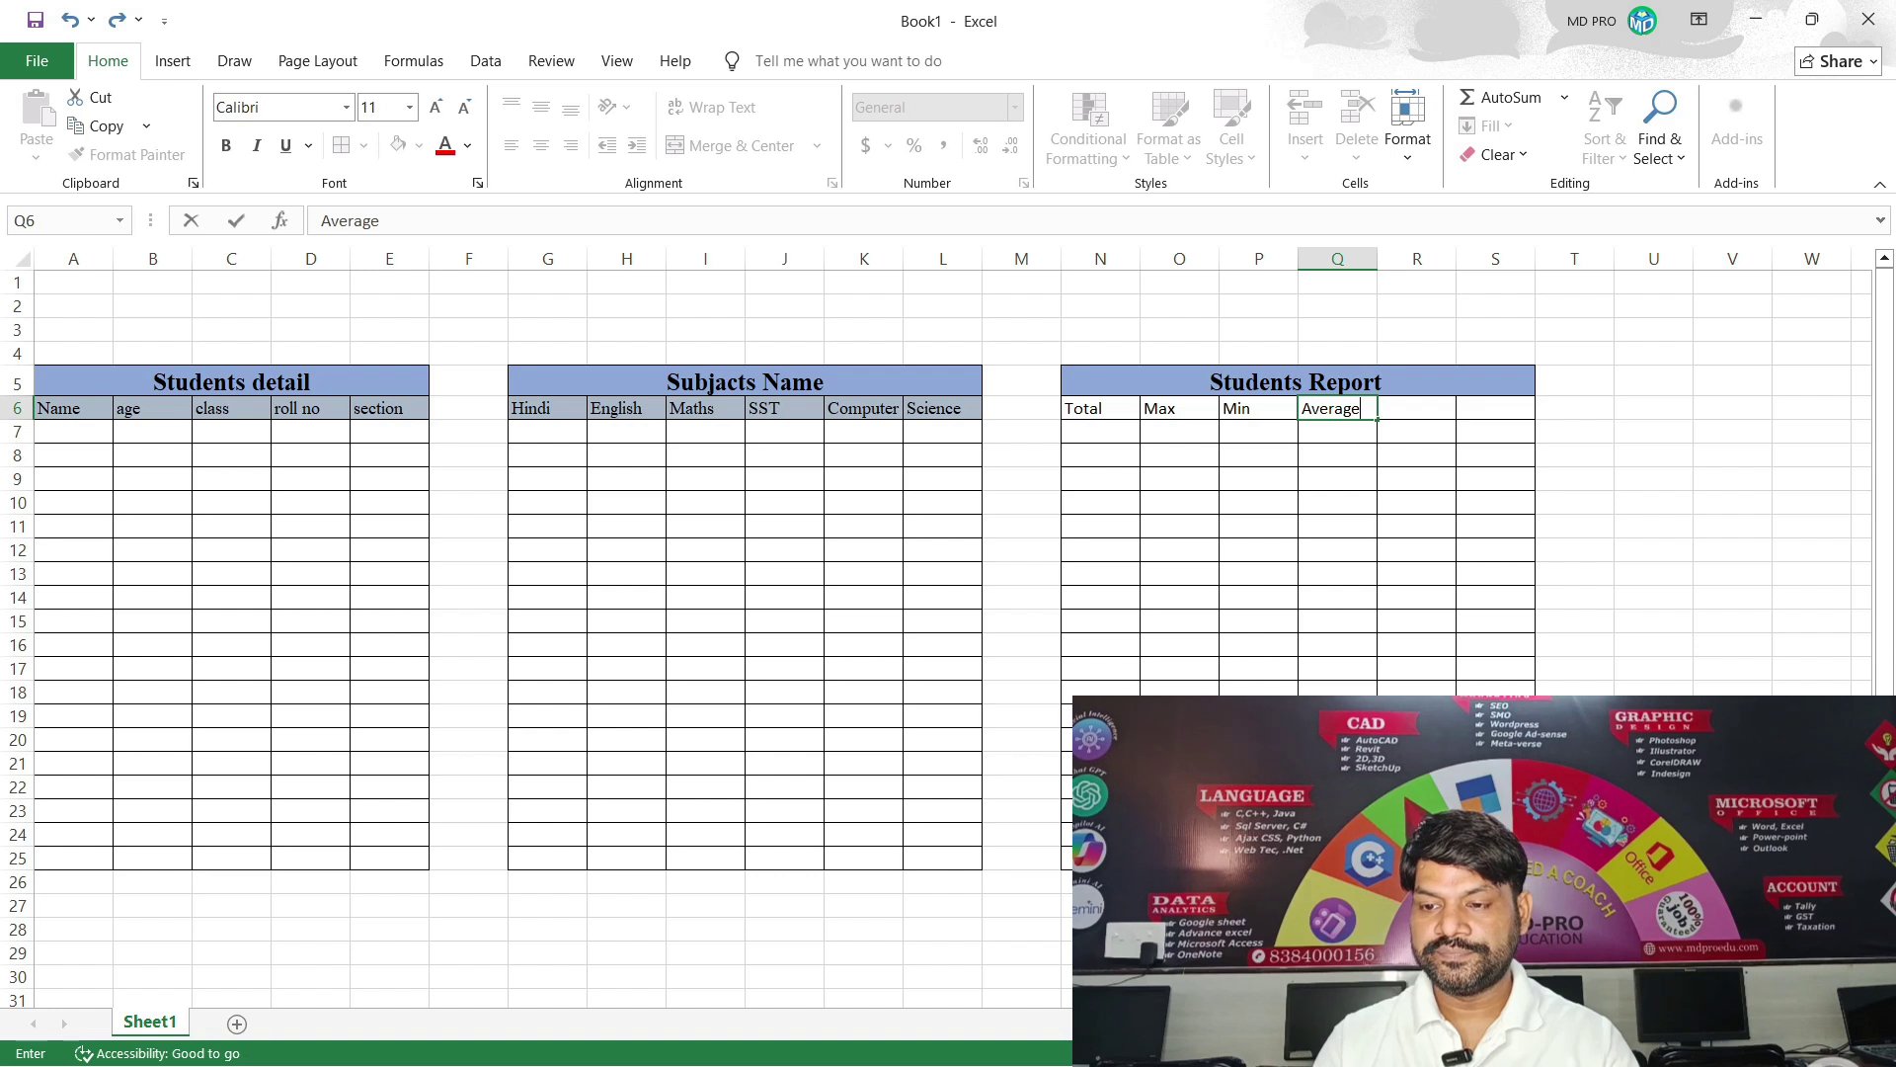
{"action": "key", "text": "Tab"}
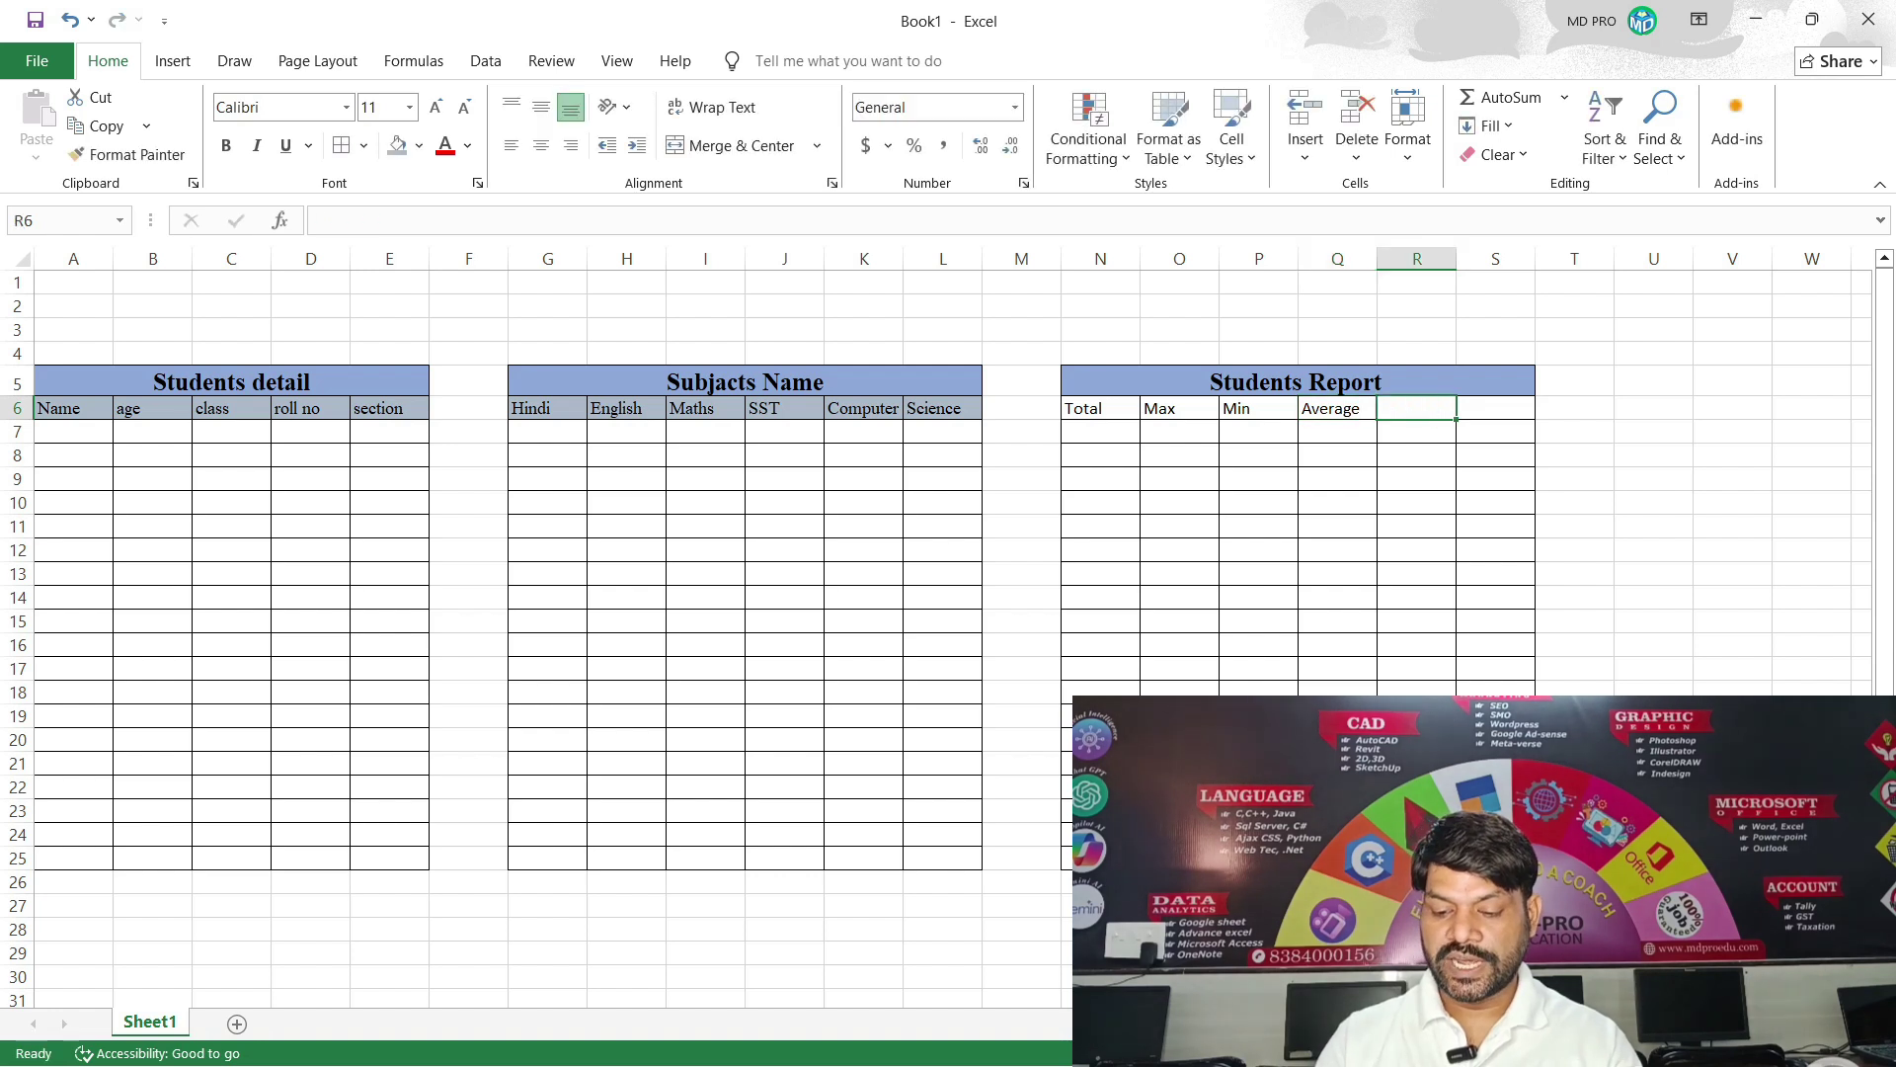
{"action": "type", "text": "Count"}
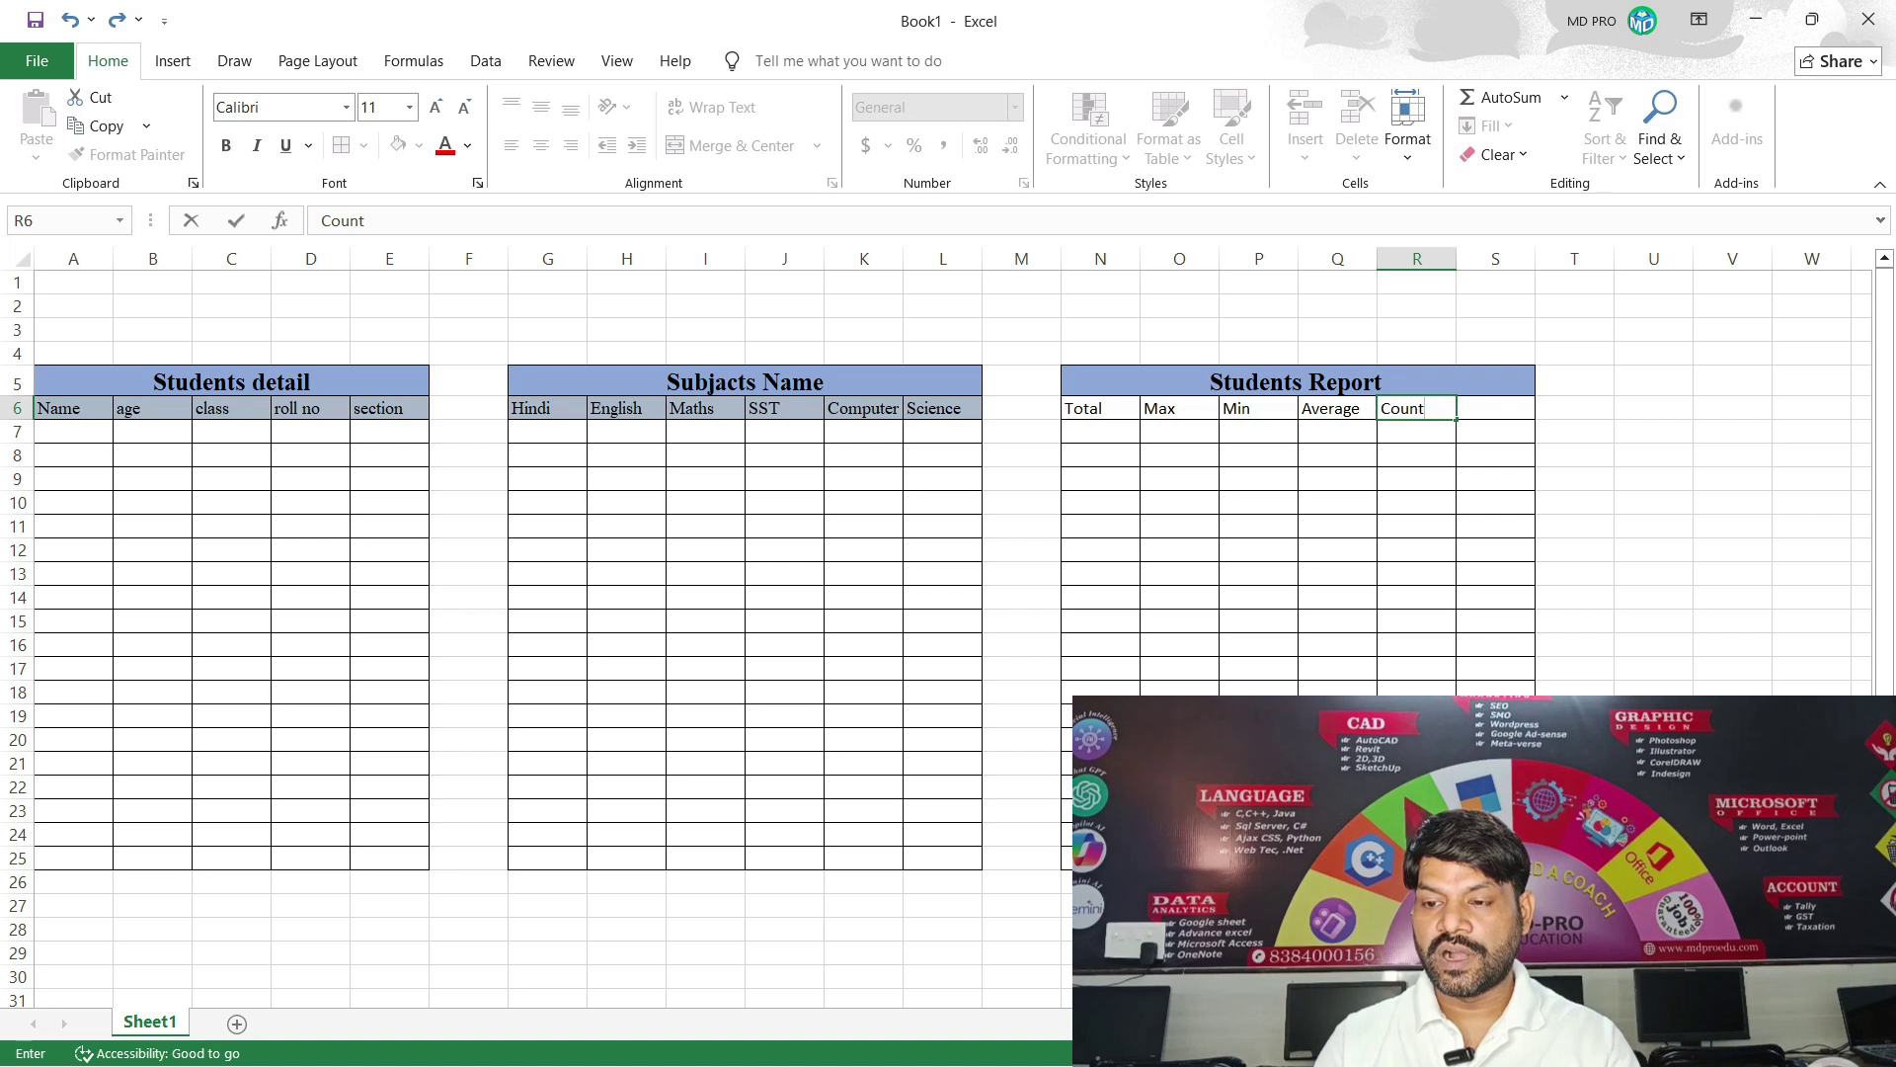
{"action": "key", "text": "Tab"}
{"action": "type", "text": "Count"}
{"action": "key", "text": "Return"}
Merge and center the blank range A1:S4 above the three tables.
{"action": "key", "text": "Left"}
{"action": "key", "text": "Left"}
{"action": "key", "text": "Left"}
{"action": "key", "text": "Left"}
{"action": "key", "text": "Left"}
{"action": "key", "text": "Left"}
{"action": "key", "text": "Left"}
{"action": "key", "text": "Left"}
{"action": "key", "text": "Left"}
{"action": "key", "text": "Left"}
{"action": "key", "text": "Left"}
{"action": "key", "text": "Left"}
{"action": "key", "text": "Left"}
{"action": "key", "text": "Left"}
{"action": "key", "text": "Left"}
{"action": "key", "text": "Left"}
{"action": "key", "text": "Left"}
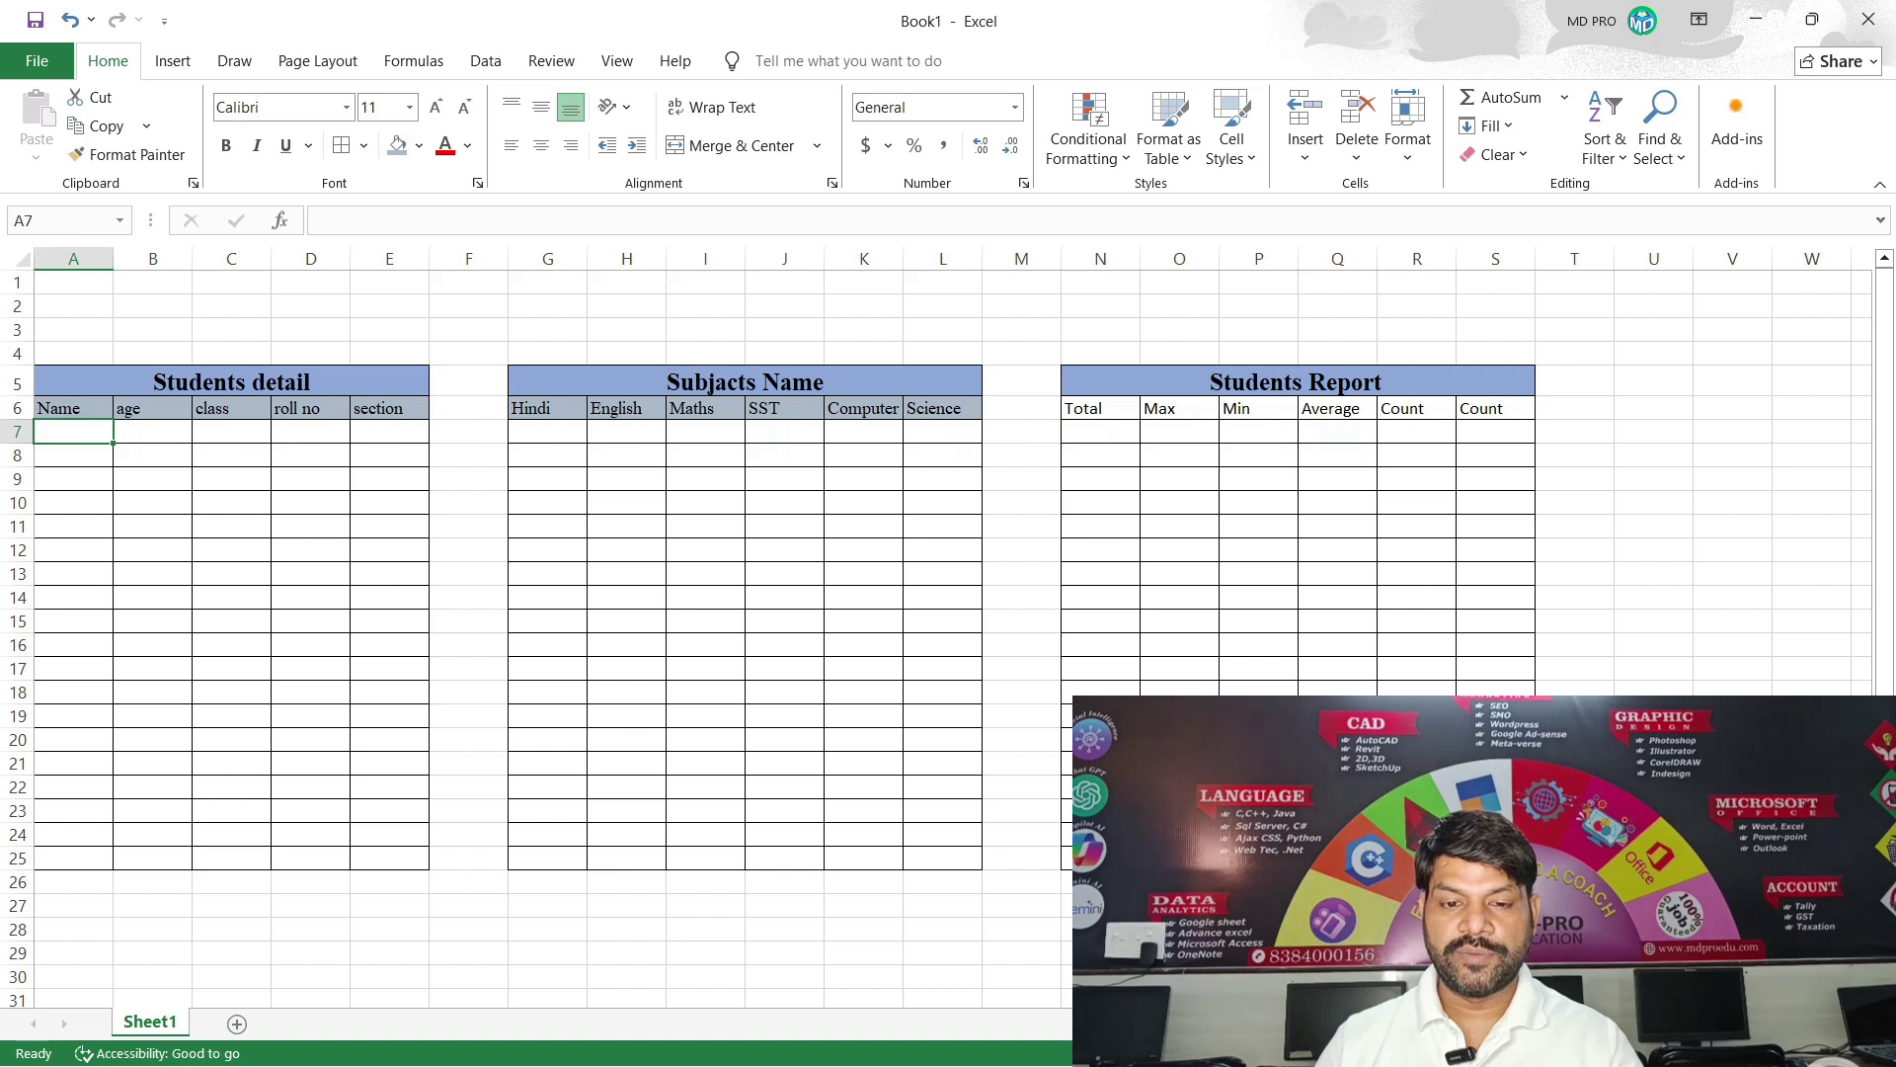
{"action": "scroll", "coordinate": [534, 623], "scroll_direction": "up", "scroll_amount": 1}
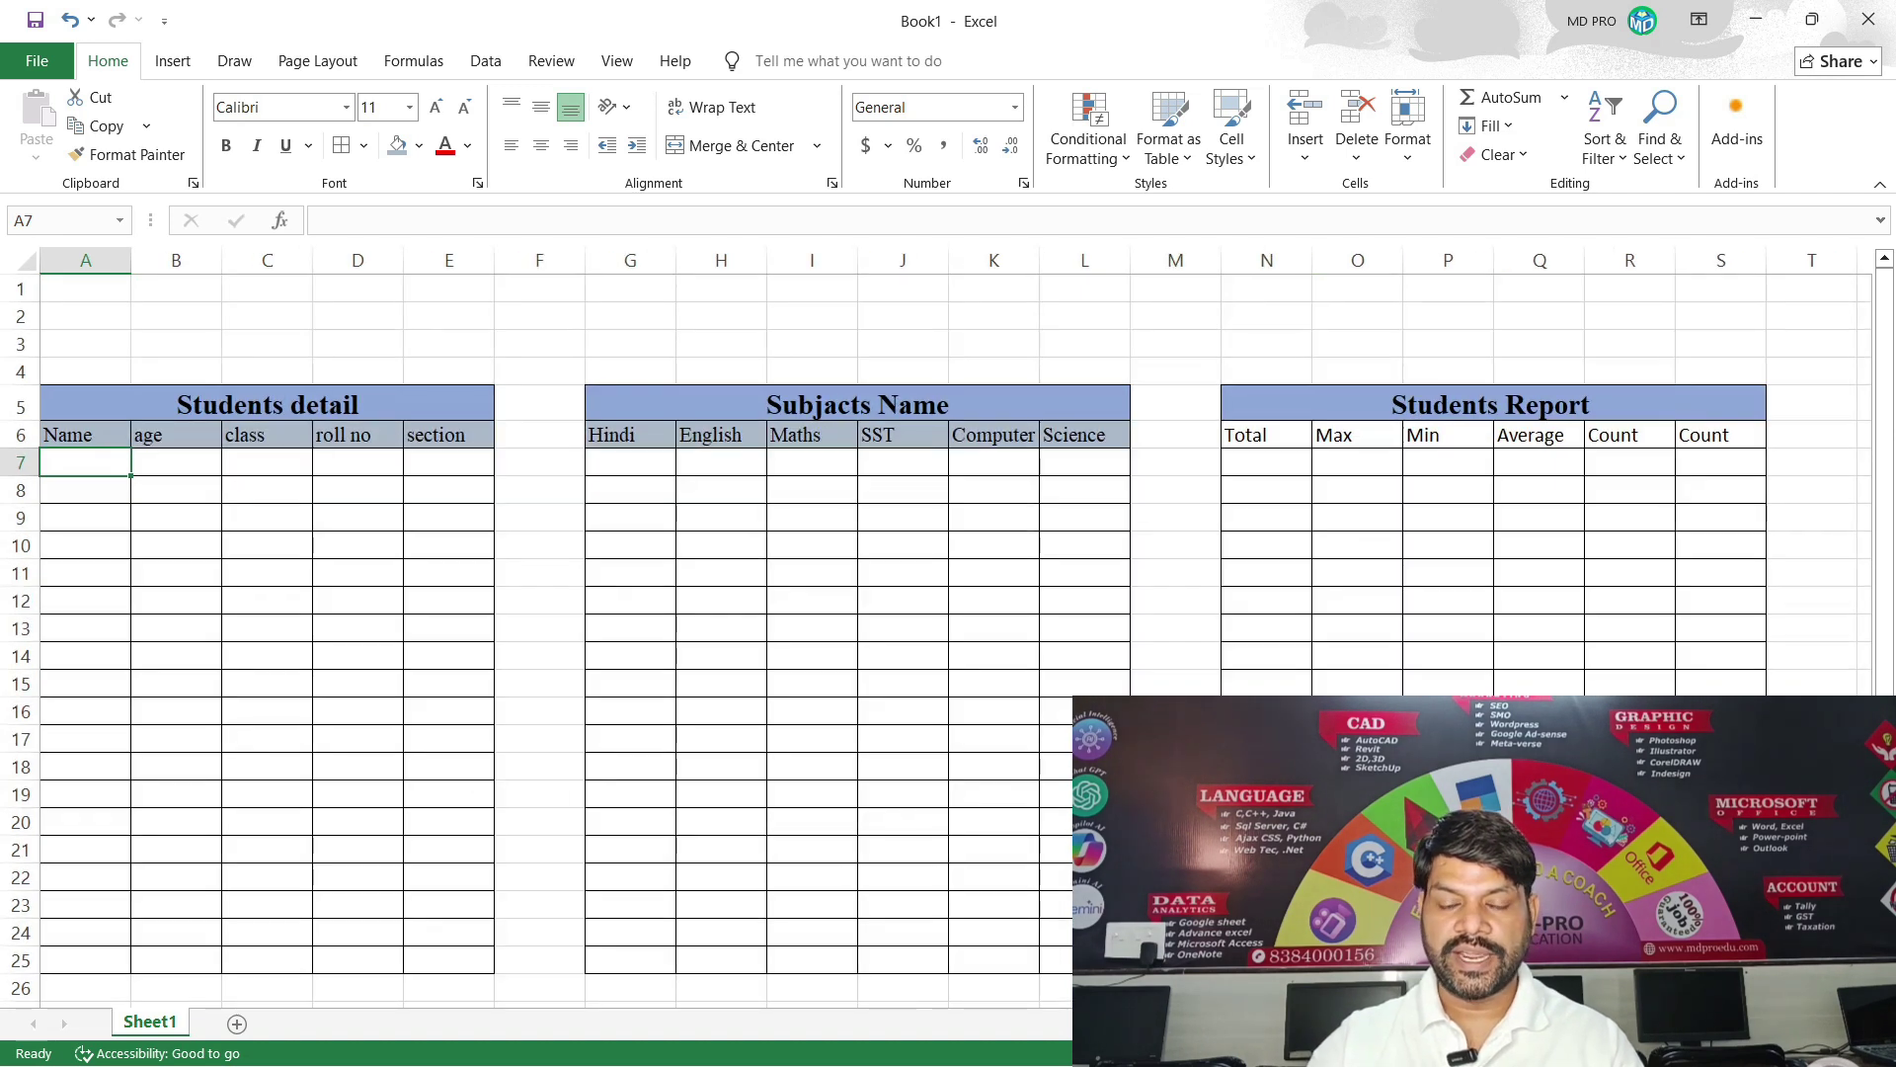
{"action": "left_click_drag", "start_coordinate": [86, 290], "coordinate": [1720, 371]}
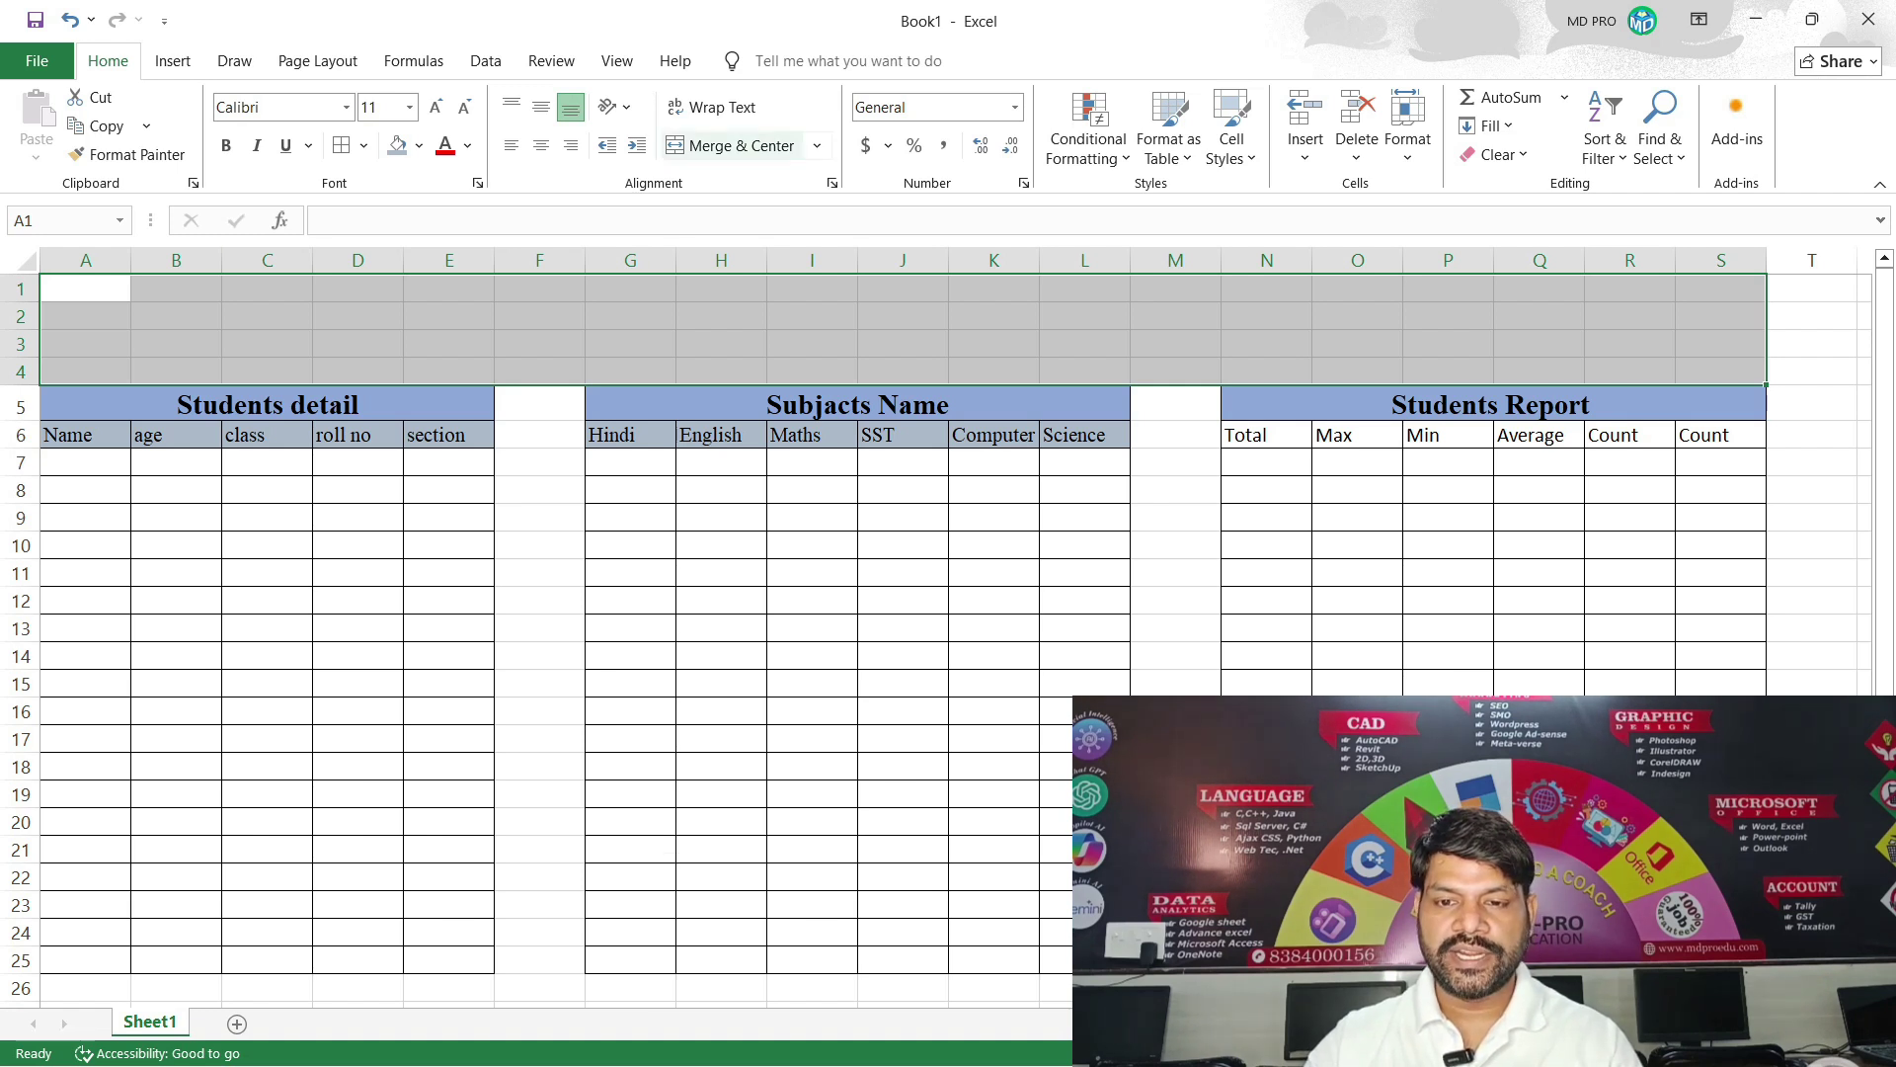
{"action": "left_click", "coordinate": [731, 146]}
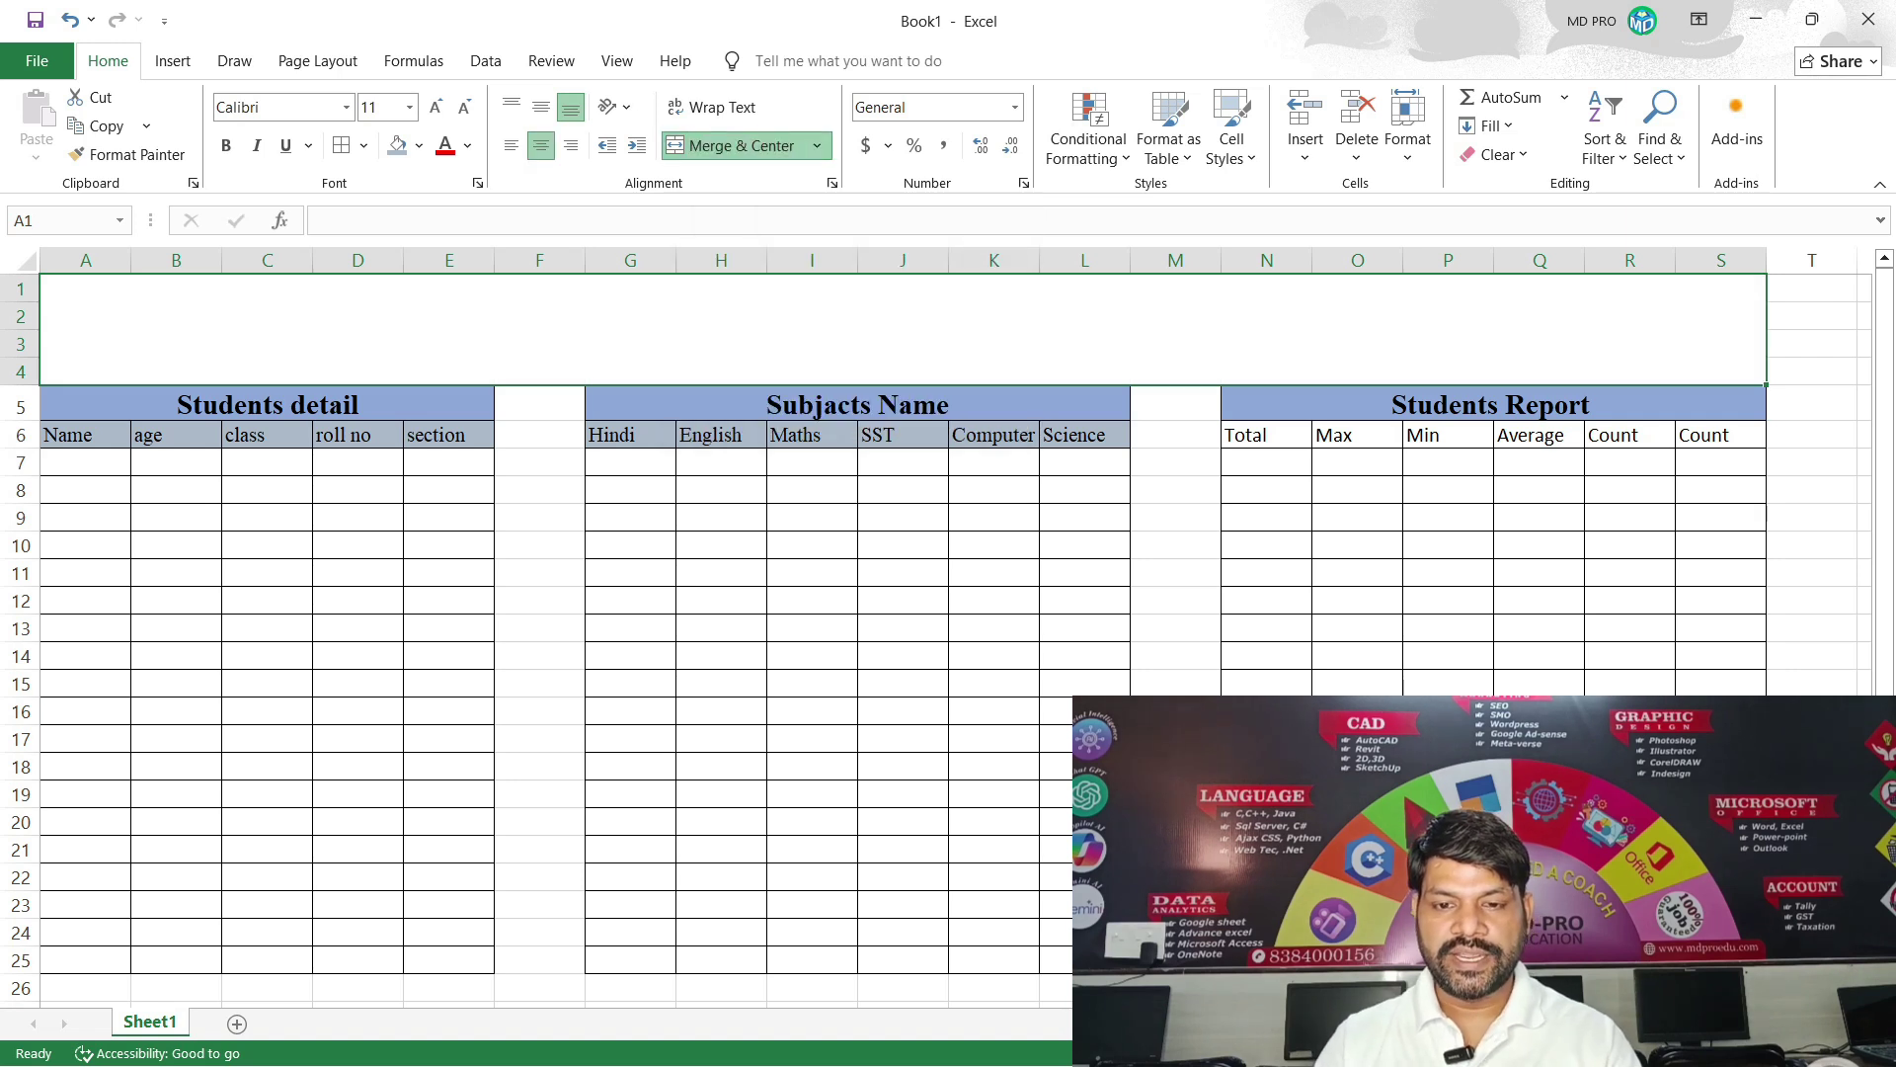
Enter the title "School Project" in the merged cell above the tables.
{"action": "type", "text": "Sch"}
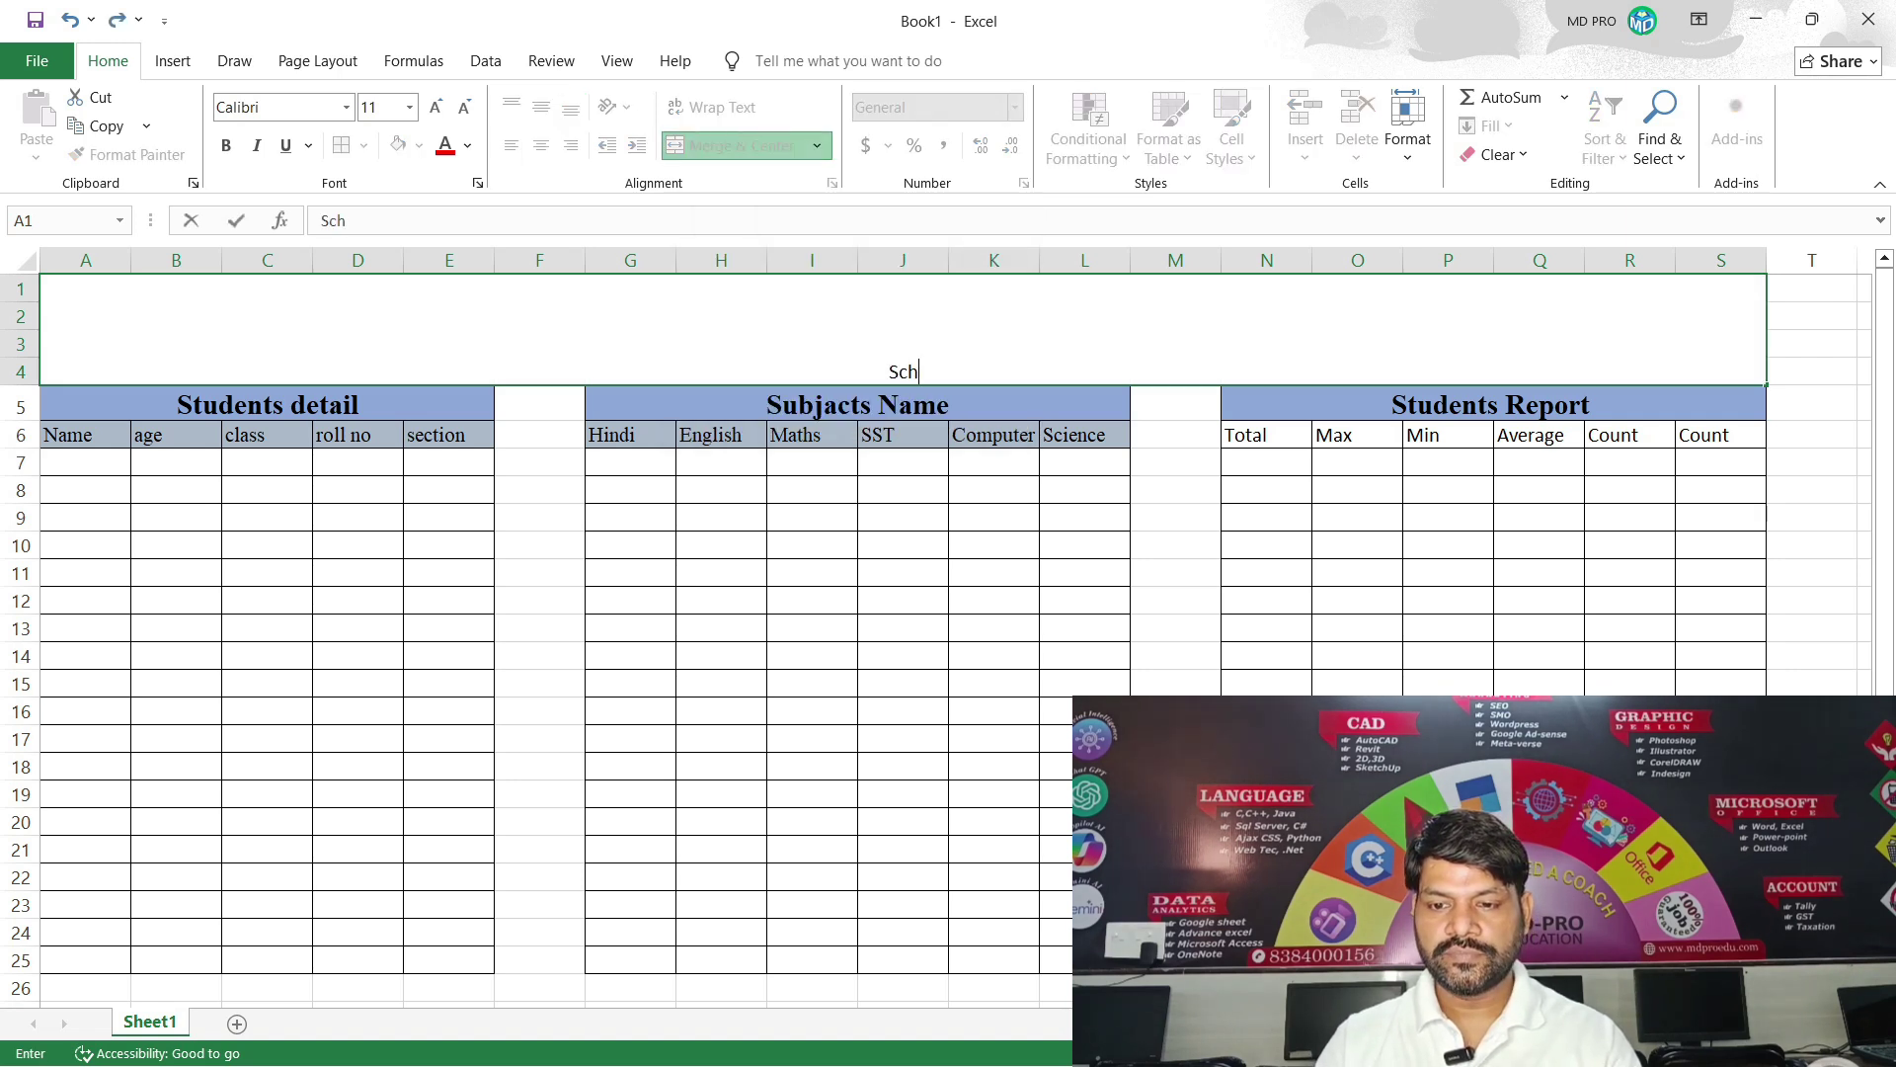
{"action": "type", "text": "ool"}
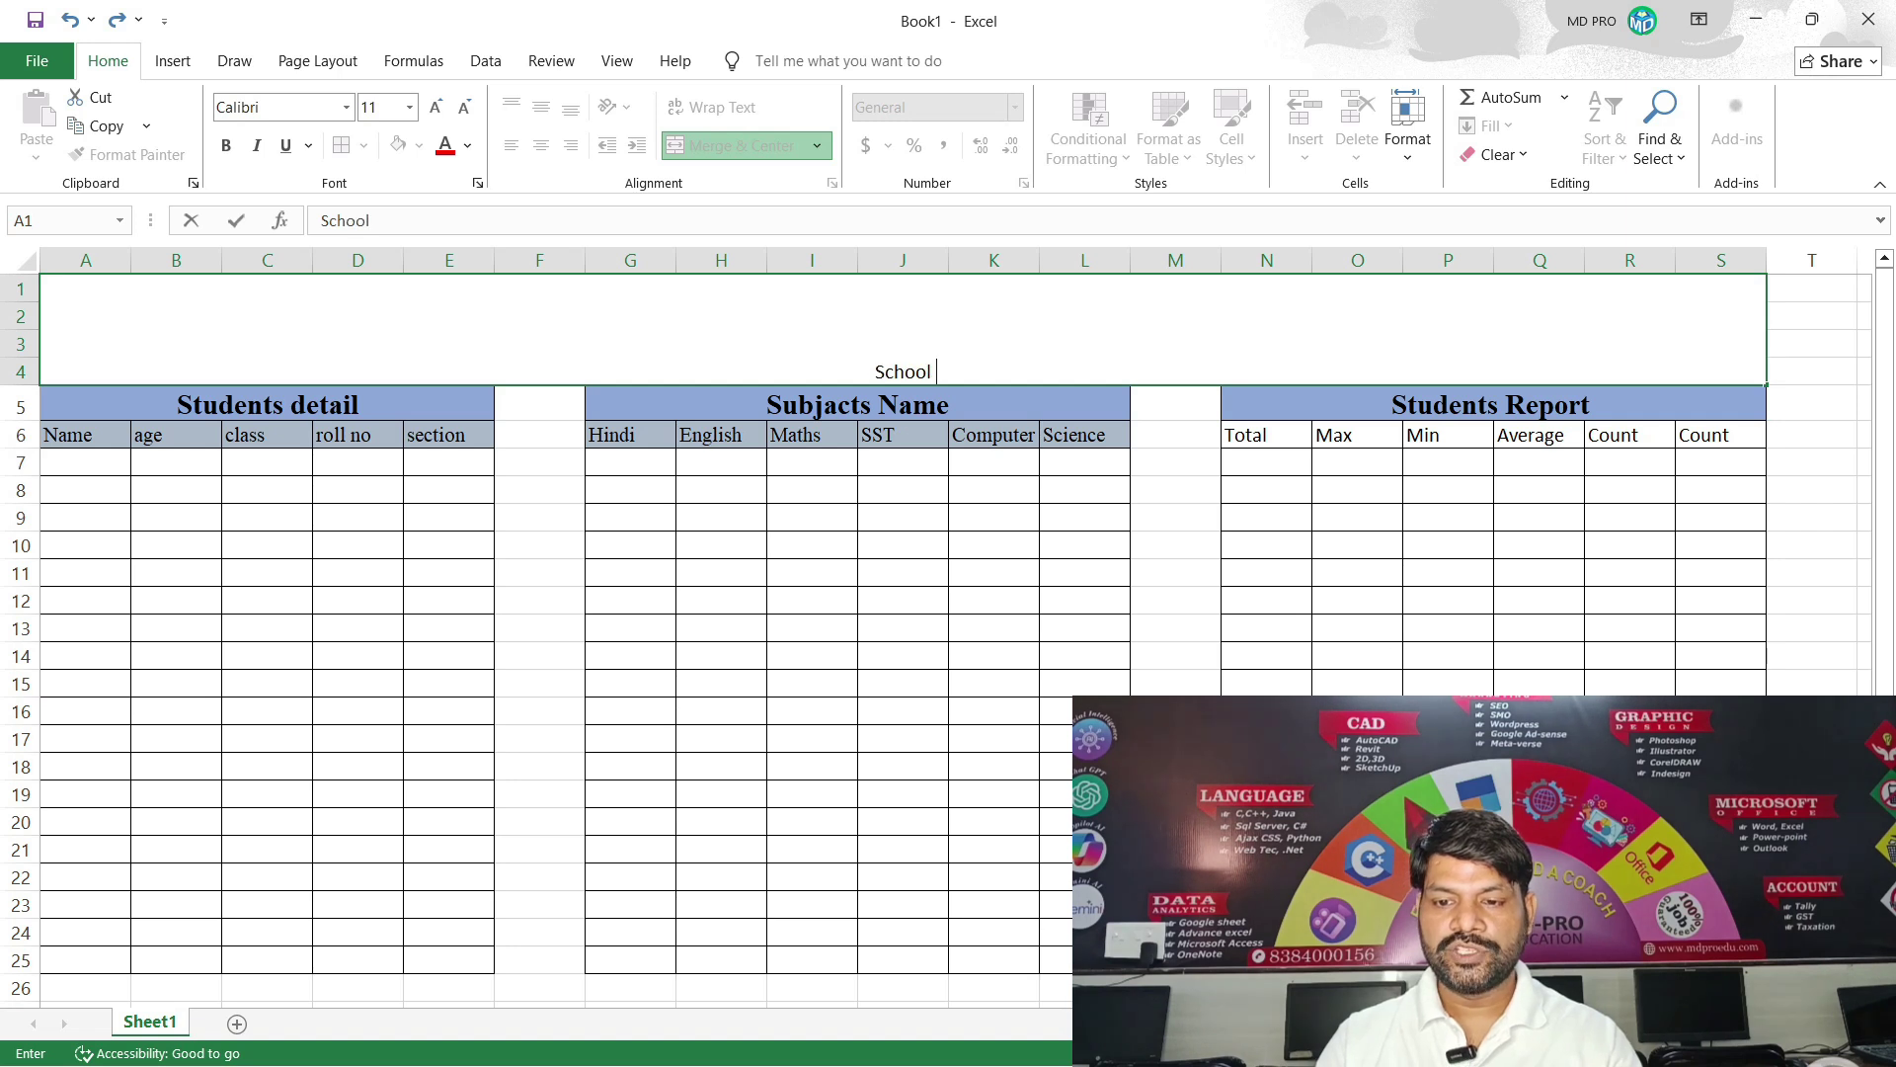
{"action": "type", "text": " Proje"}
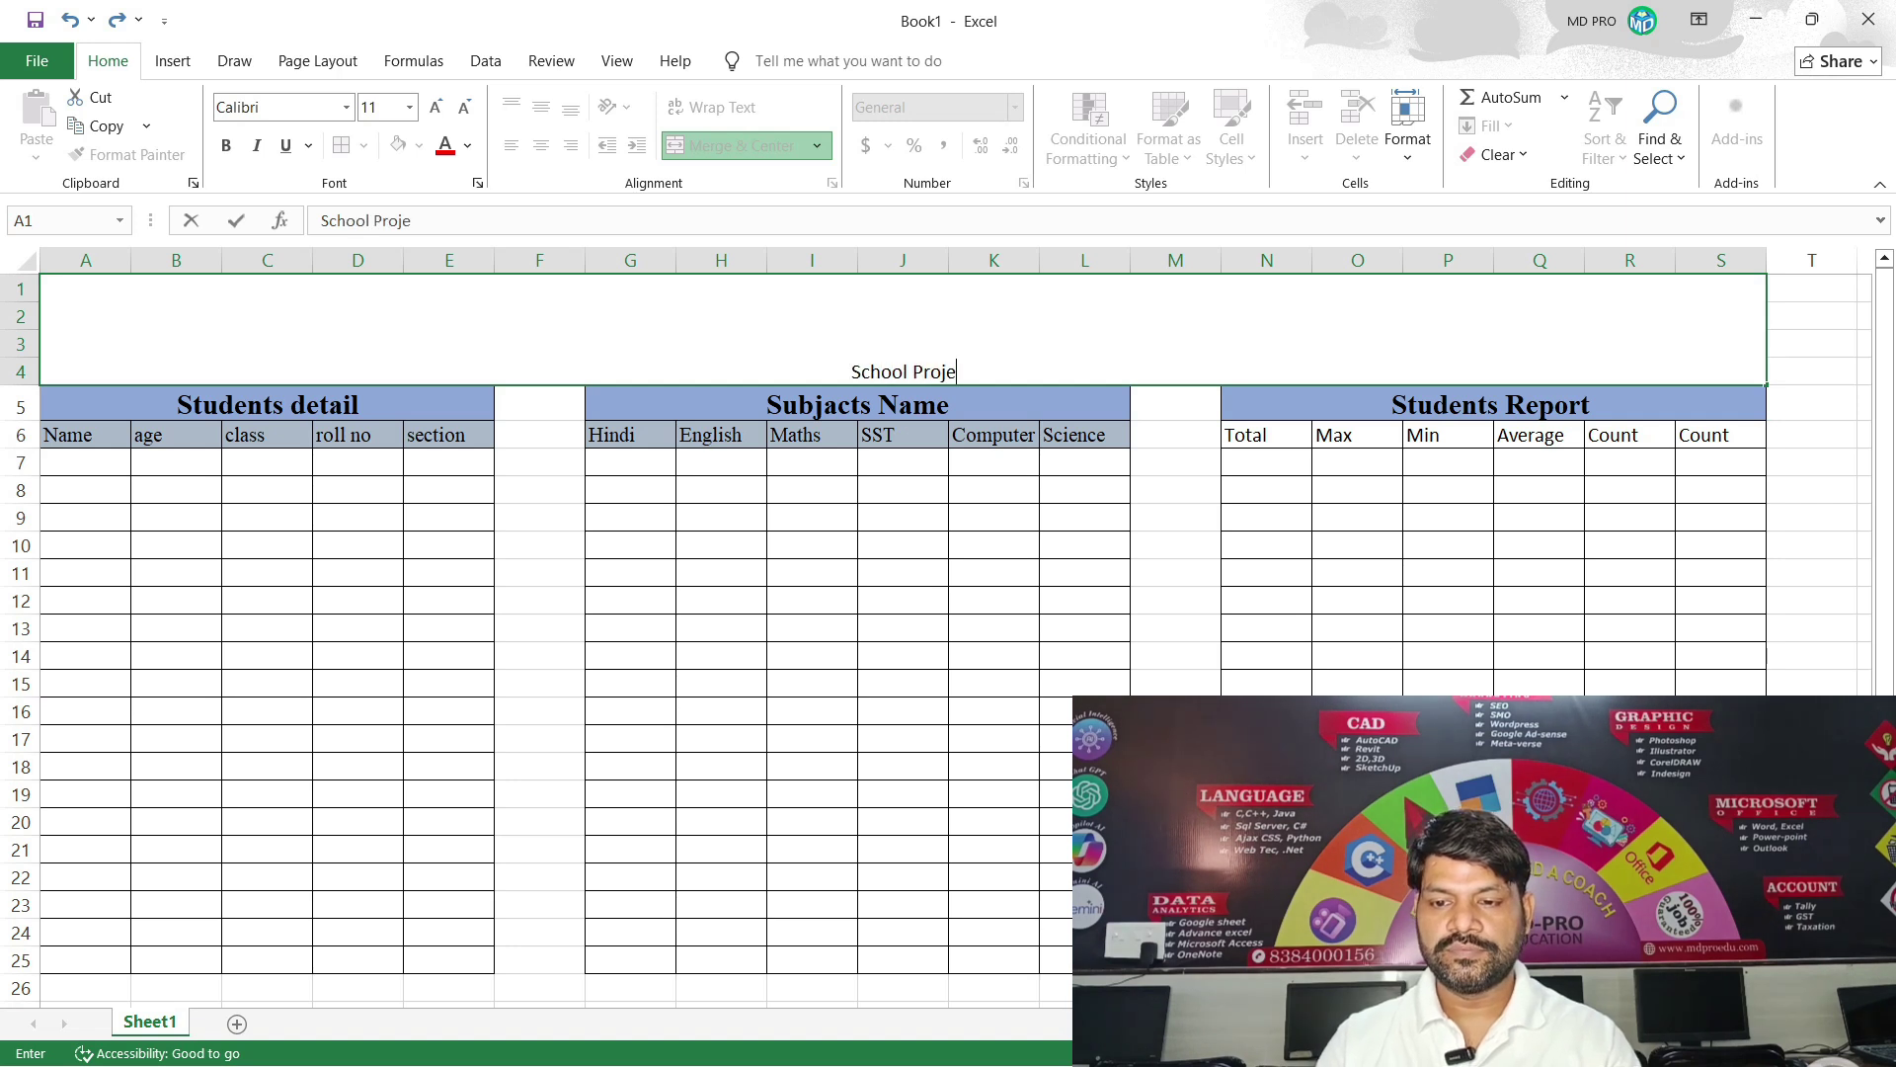
{"action": "type", "text": "ct"}
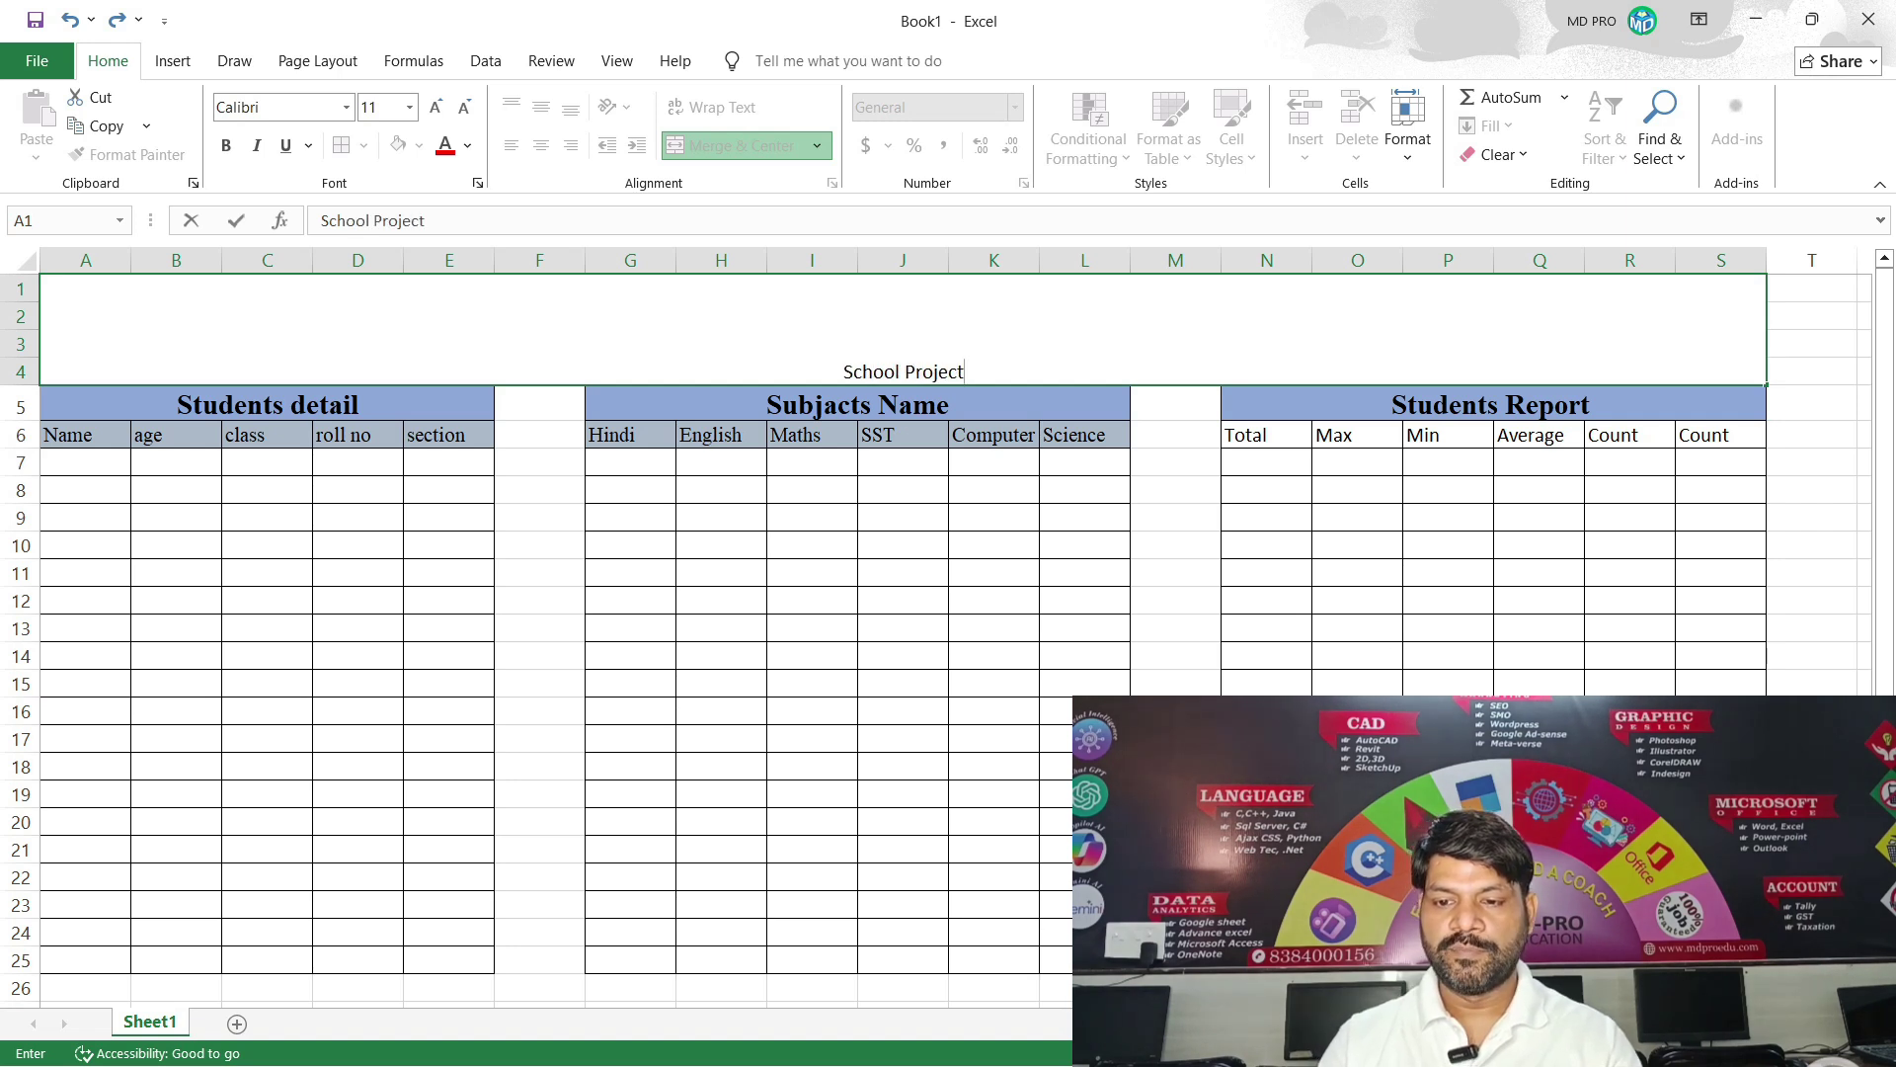
{"action": "key", "text": "Return"}
Set the "School Project" title's font size to 45.
{"action": "left_click", "coordinate": [904, 336]}
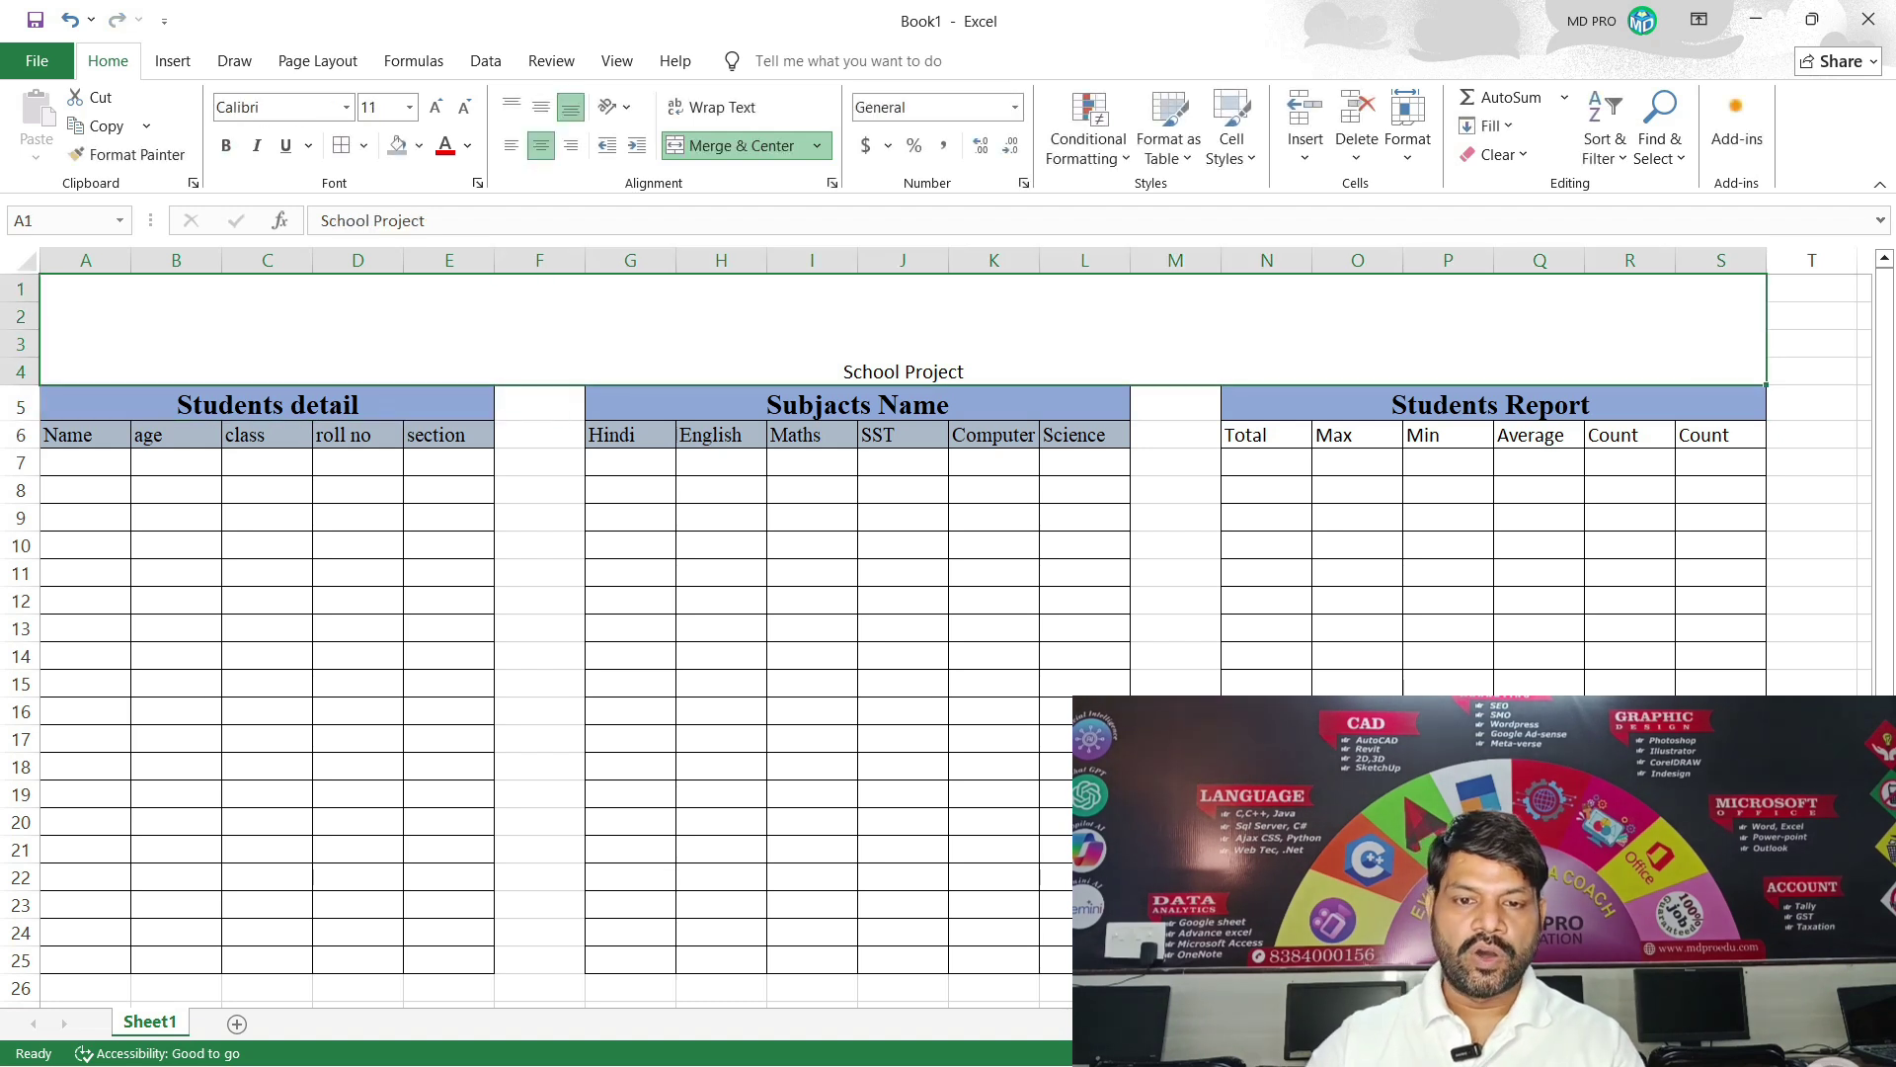
{"action": "left_click", "coordinate": [381, 107]}
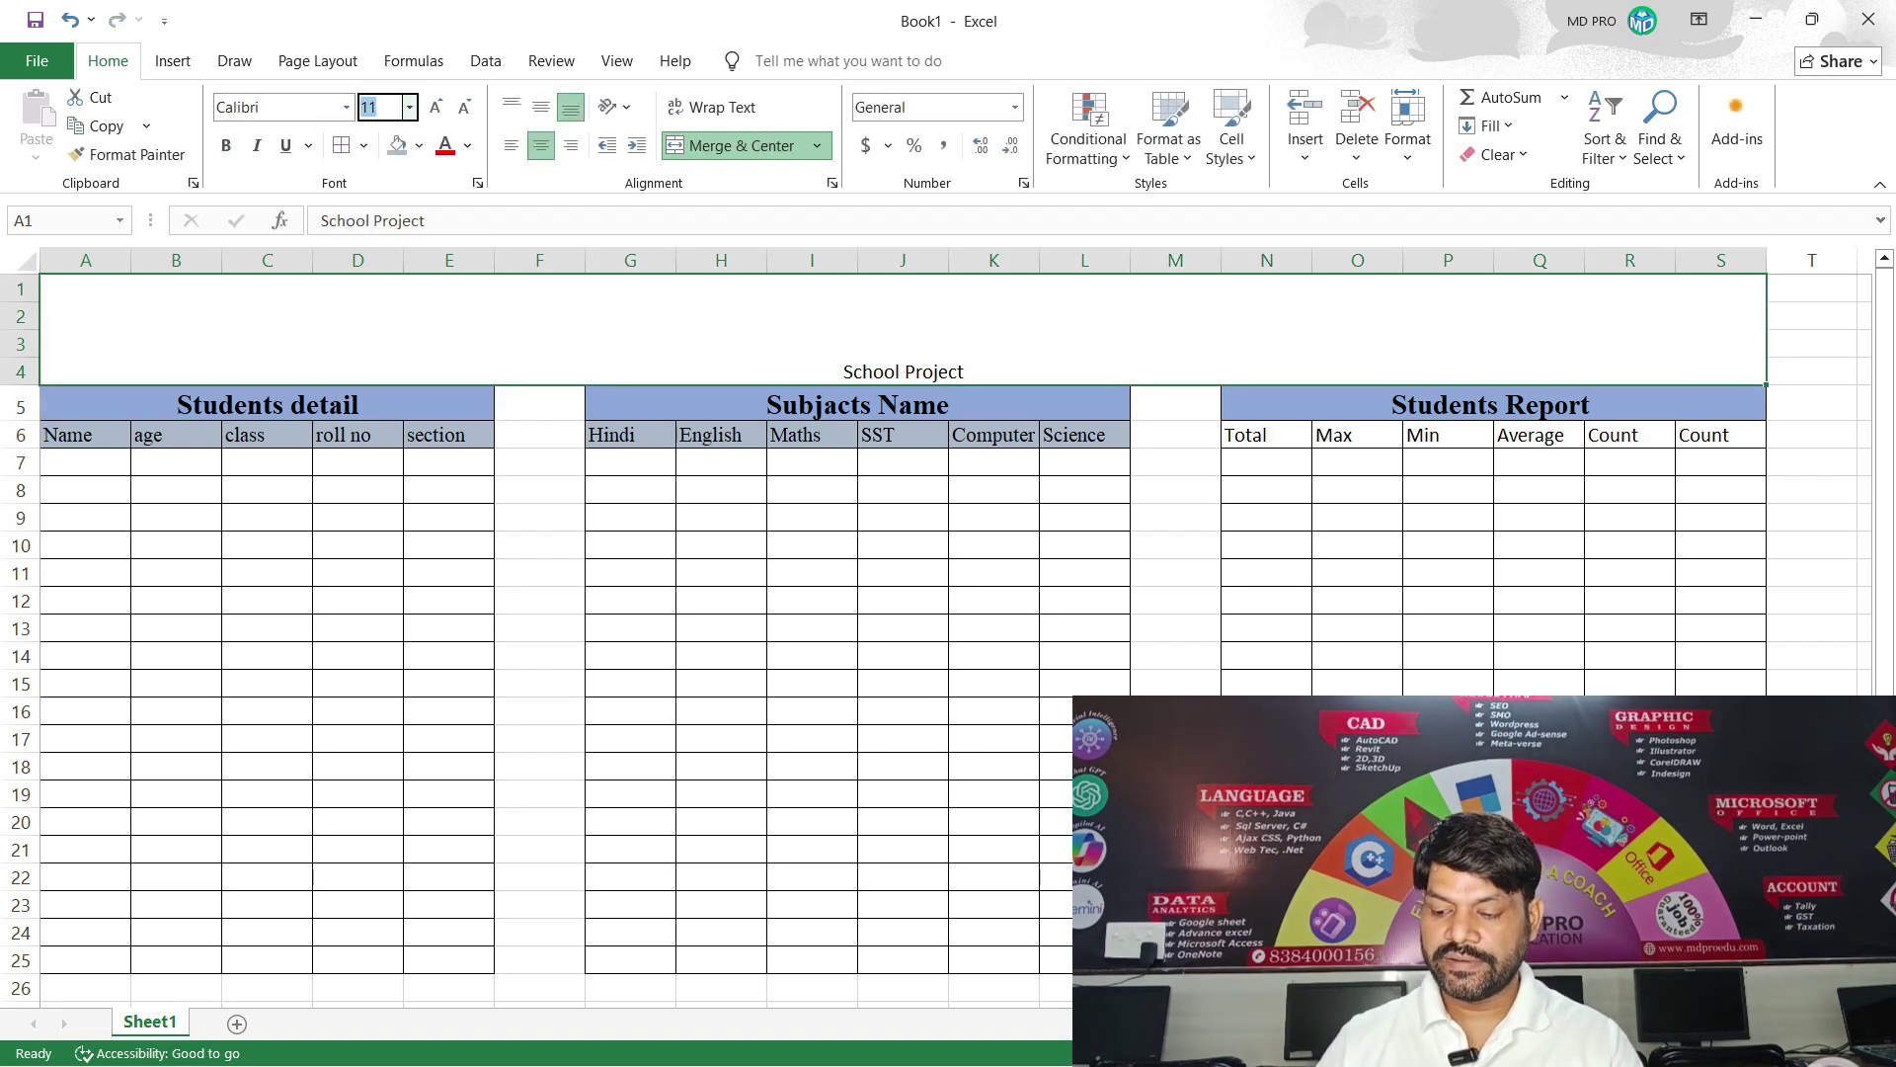
{"action": "type", "text": "45"}
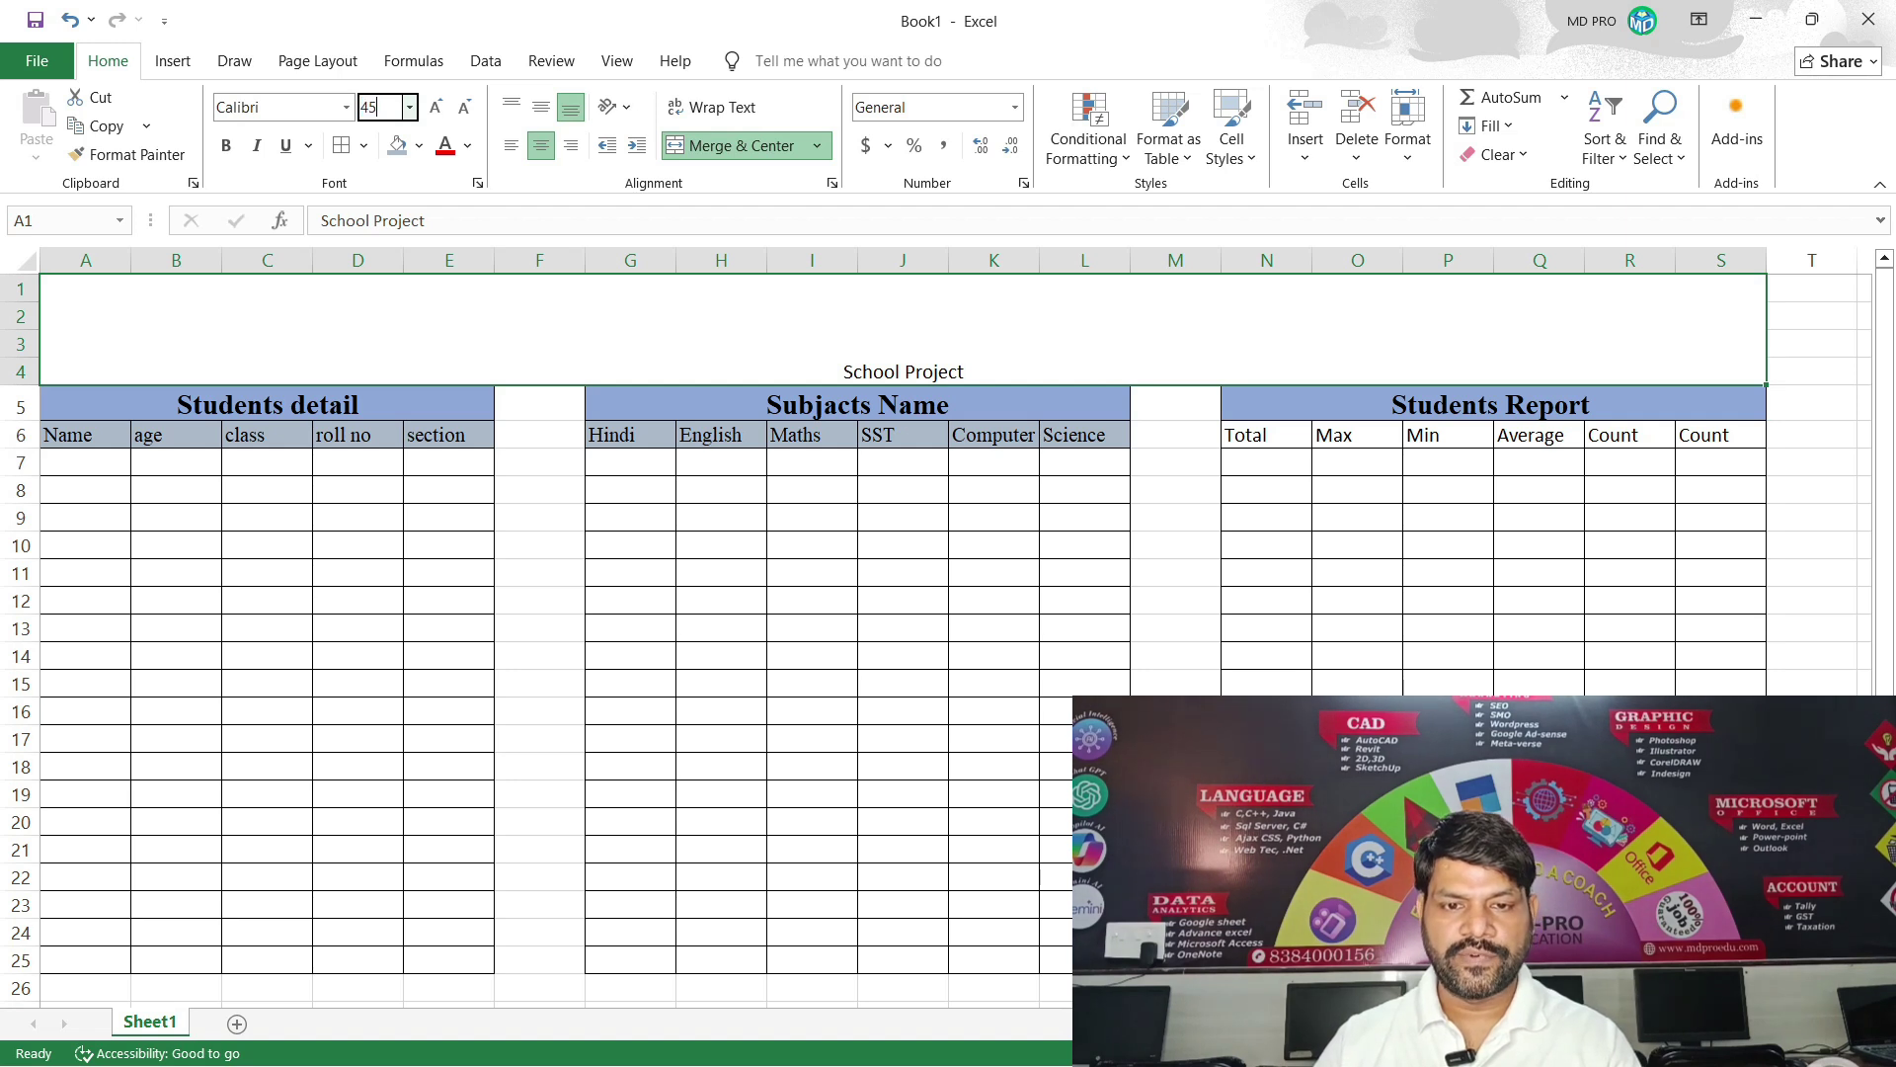
{"action": "key", "text": "Return"}
{"action": "left_click", "coordinate": [812, 600]}
Fill the "School Project" title cell with the lightest blue-gray theme color.
{"action": "left_click", "coordinate": [642, 336]}
{"action": "left_click", "coordinate": [419, 146]}
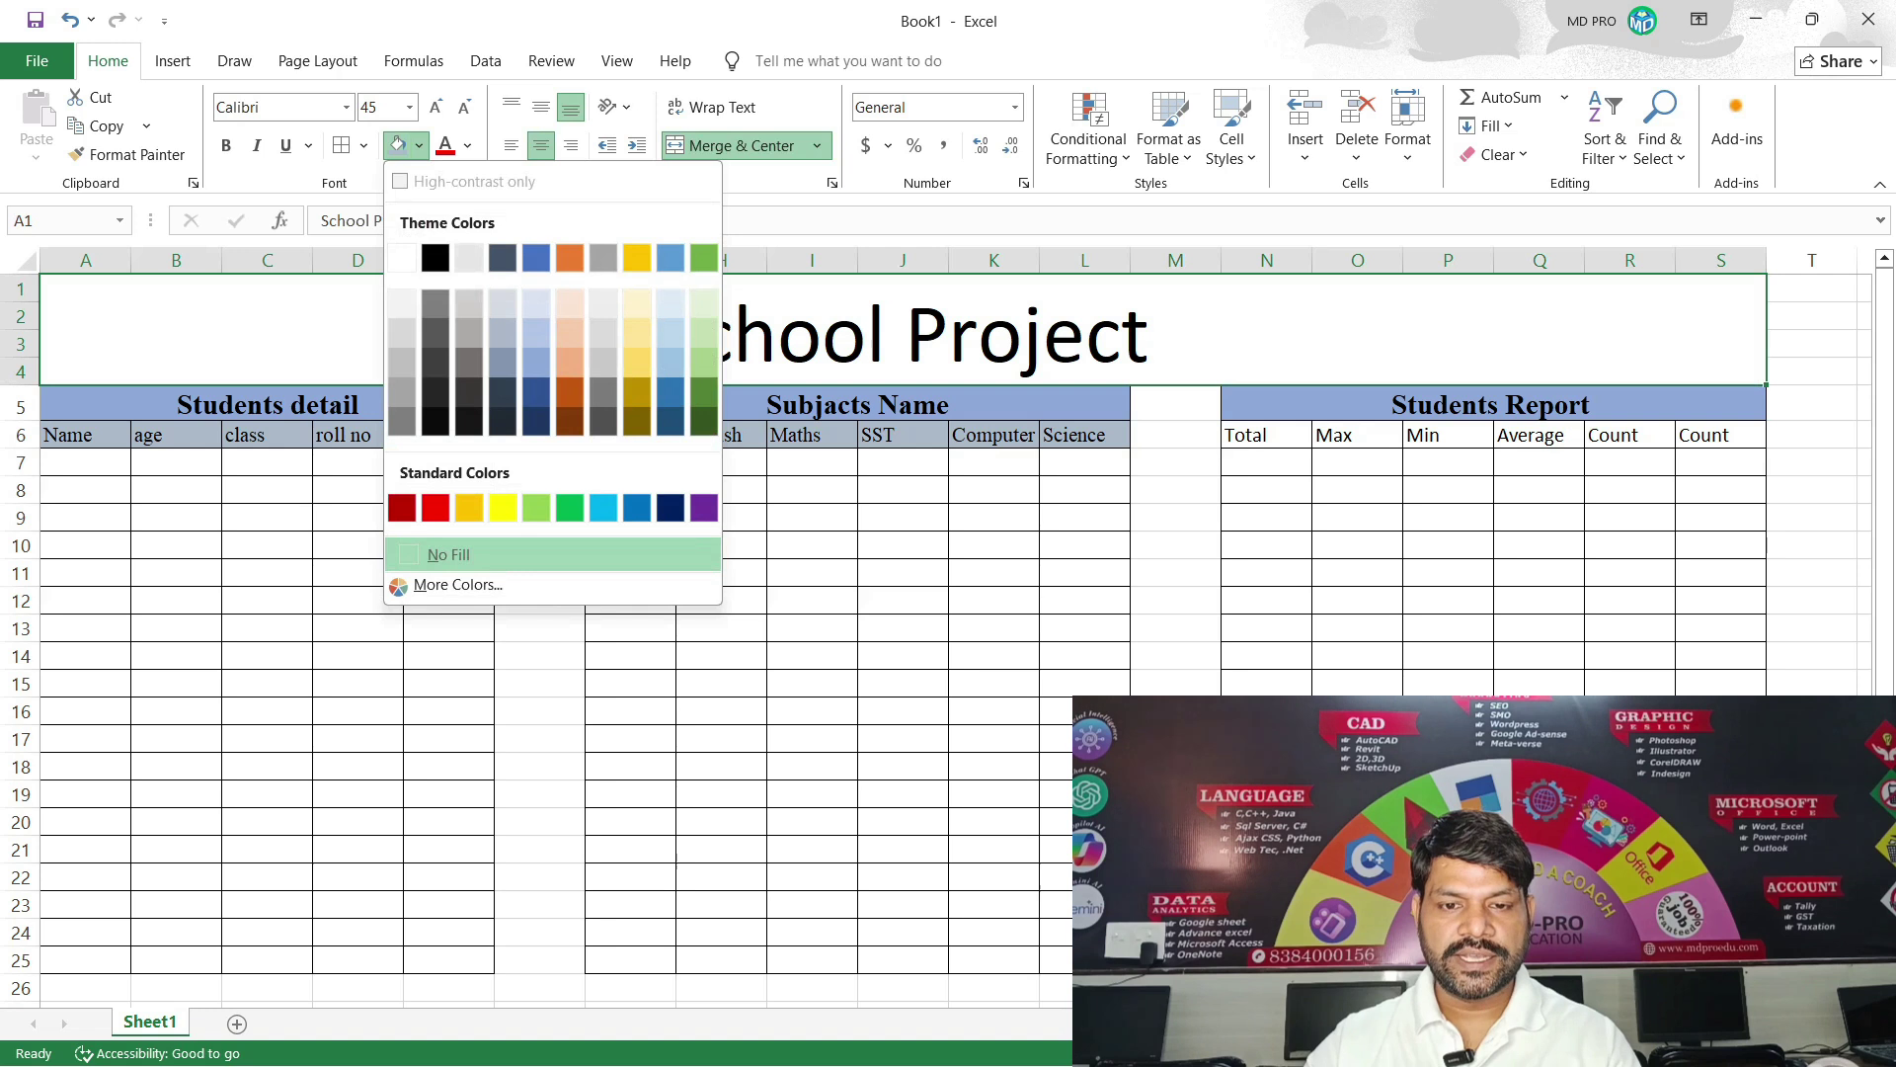
{"action": "left_click", "coordinate": [502, 303]}
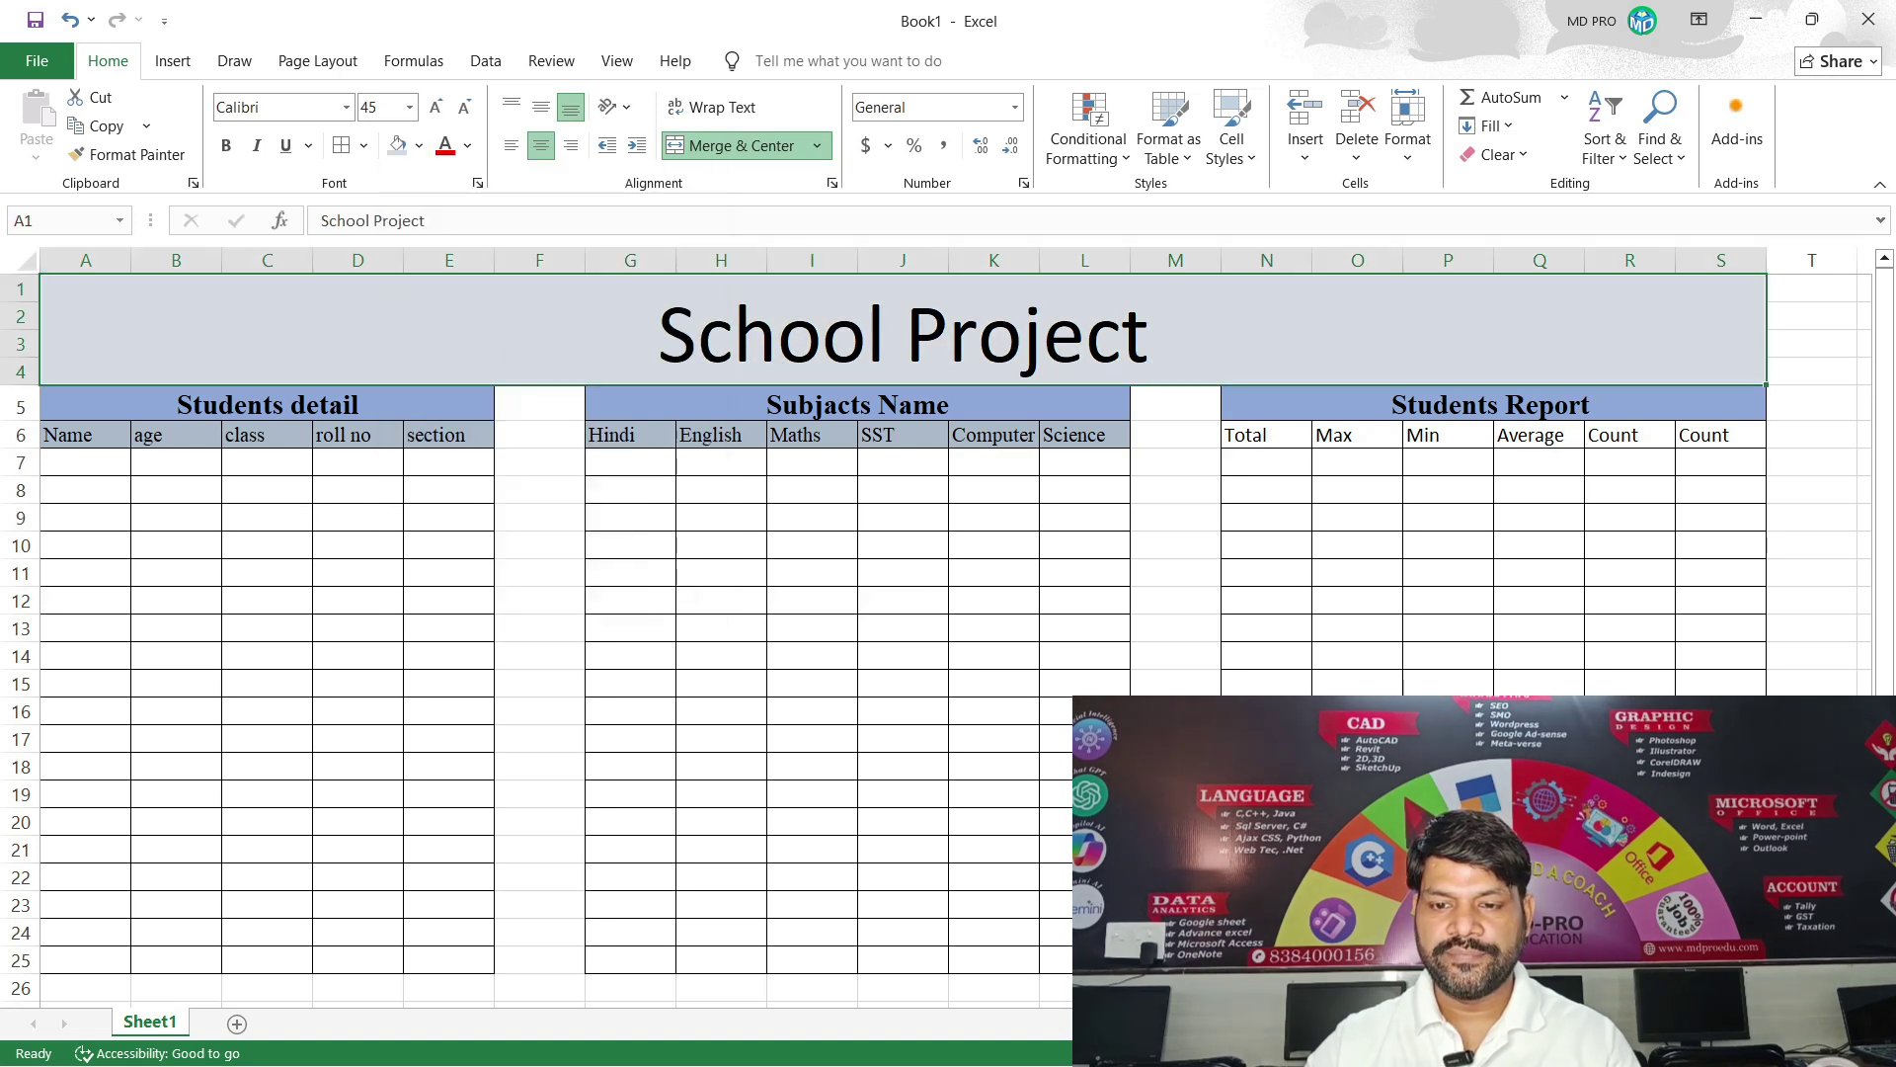
{"action": "left_click", "coordinate": [721, 656]}
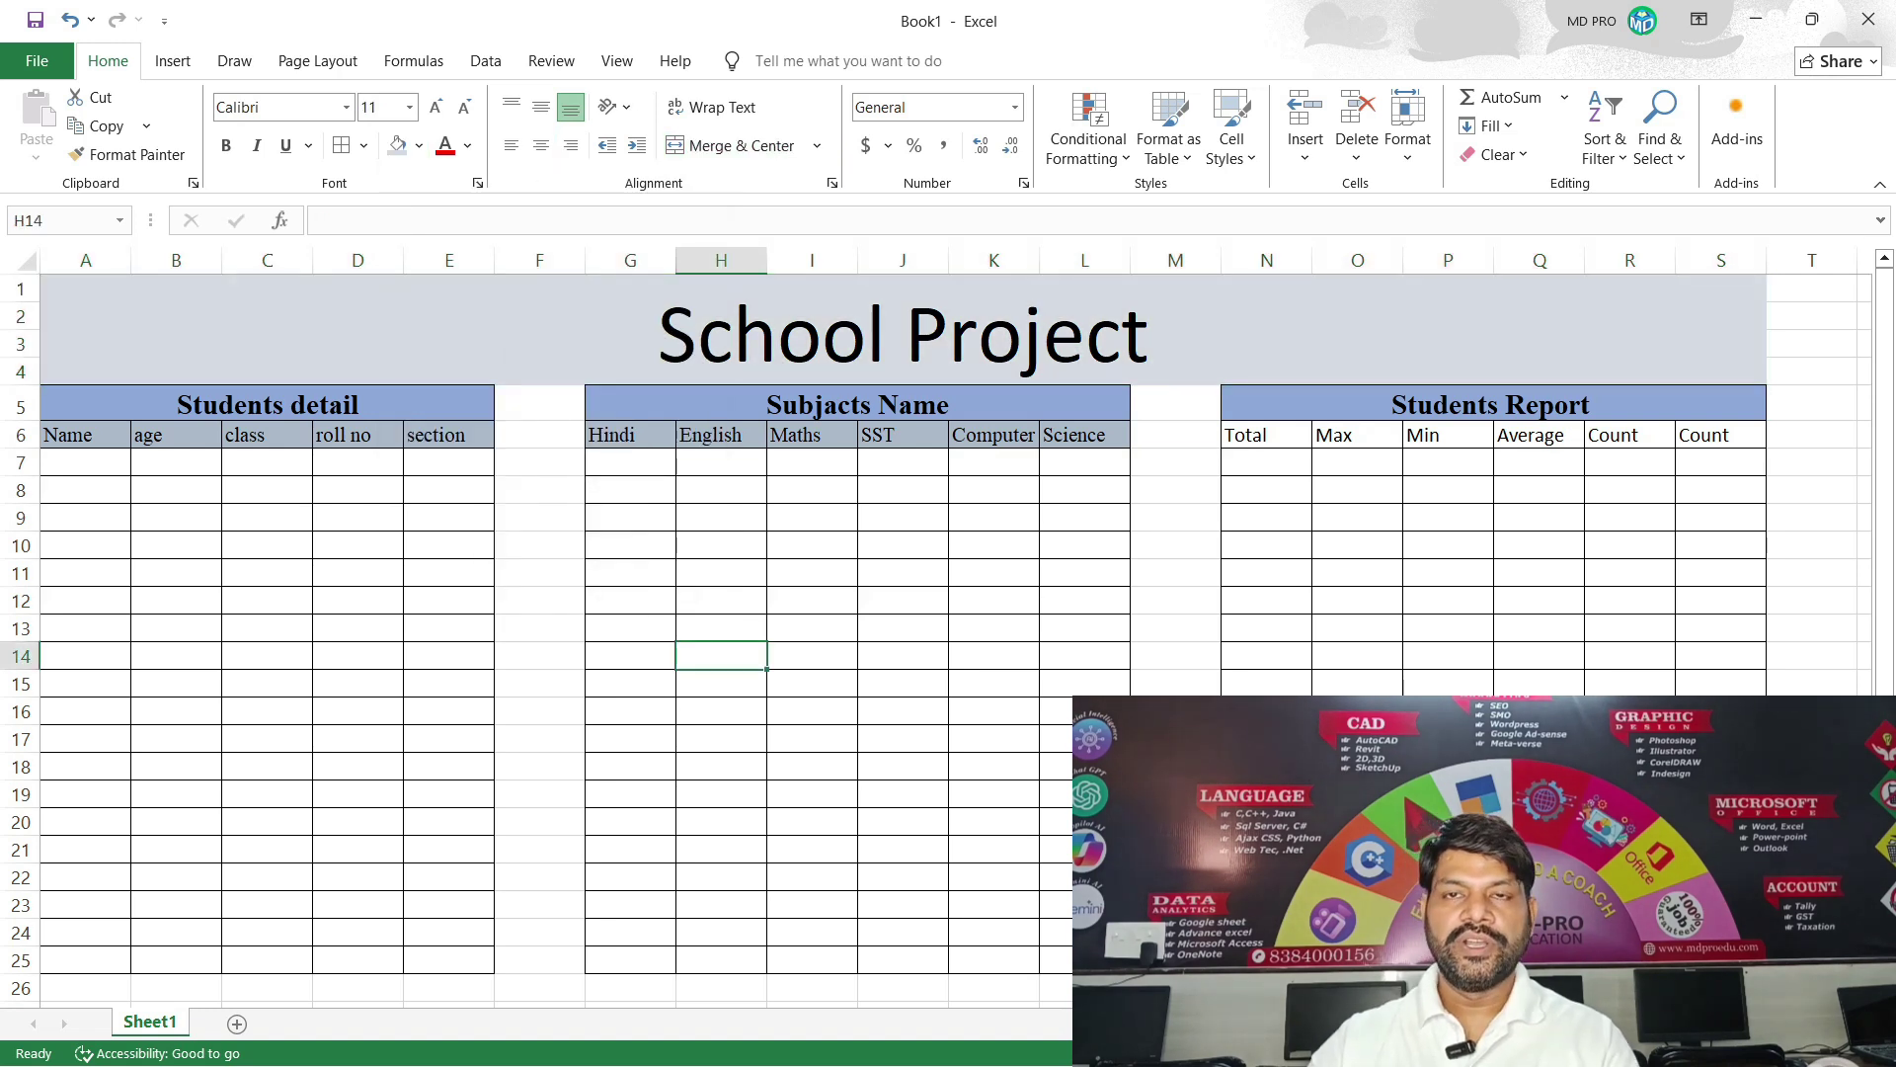